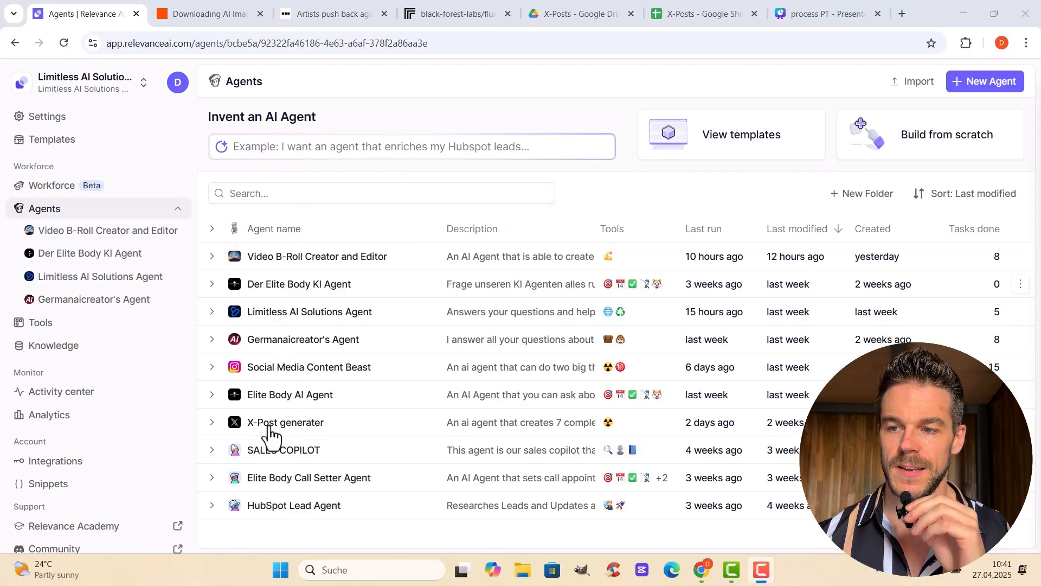
Open the X-Post generater agent for editing and review its profile and integration triggers
click(212, 424)
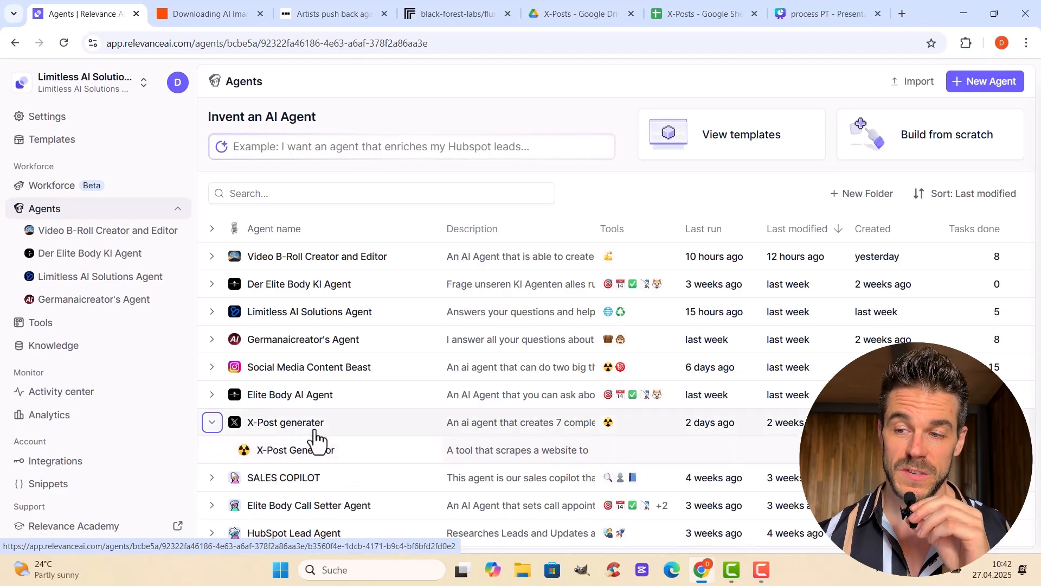
click(273, 432)
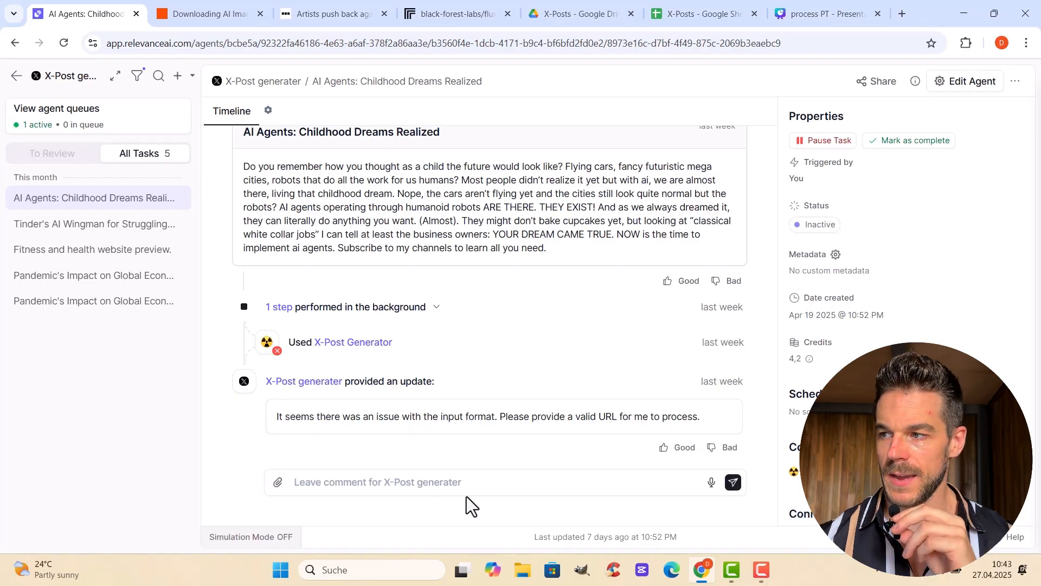
click(959, 85)
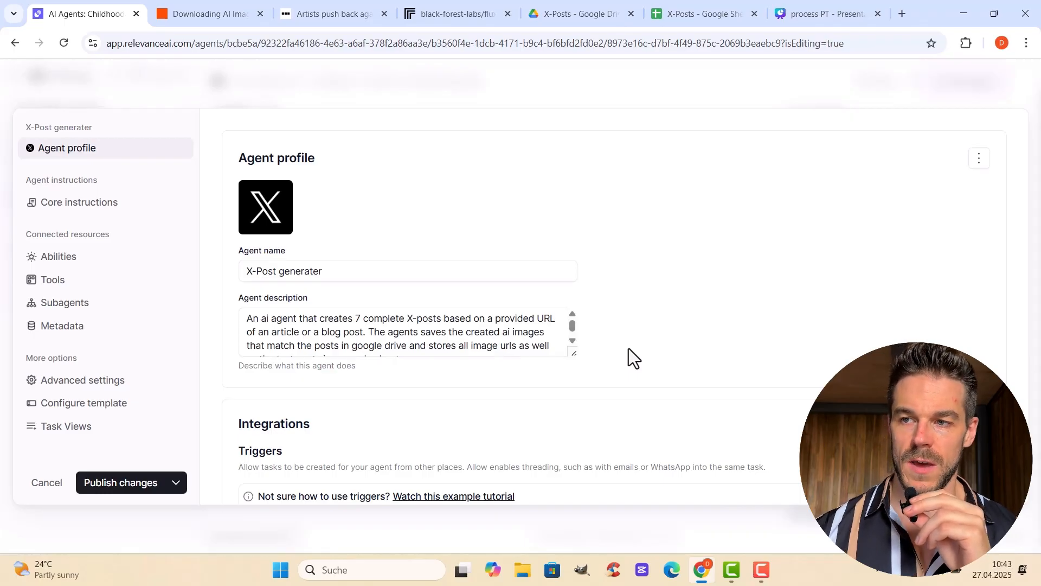
scroll(629, 348, down, 4)
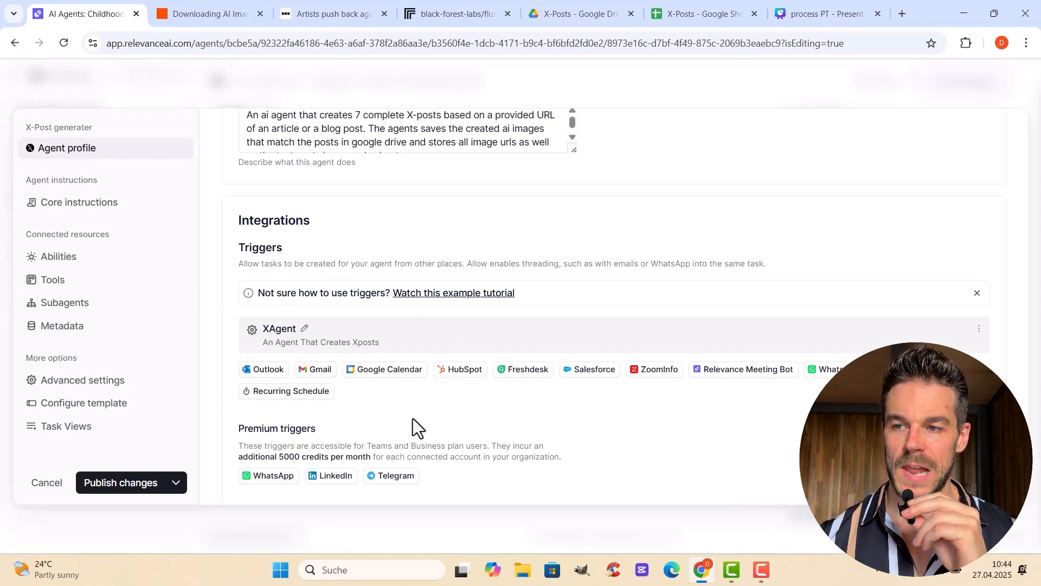
scroll(412, 418, up, 4)
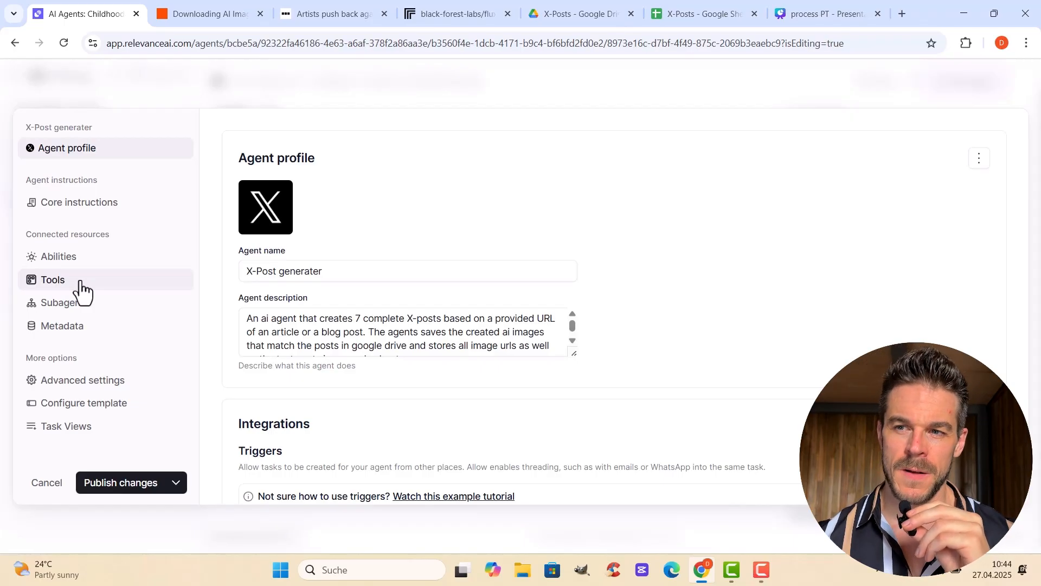
Check the agent's core instructions and open its X-Post Generator tool in build mode
click(100, 208)
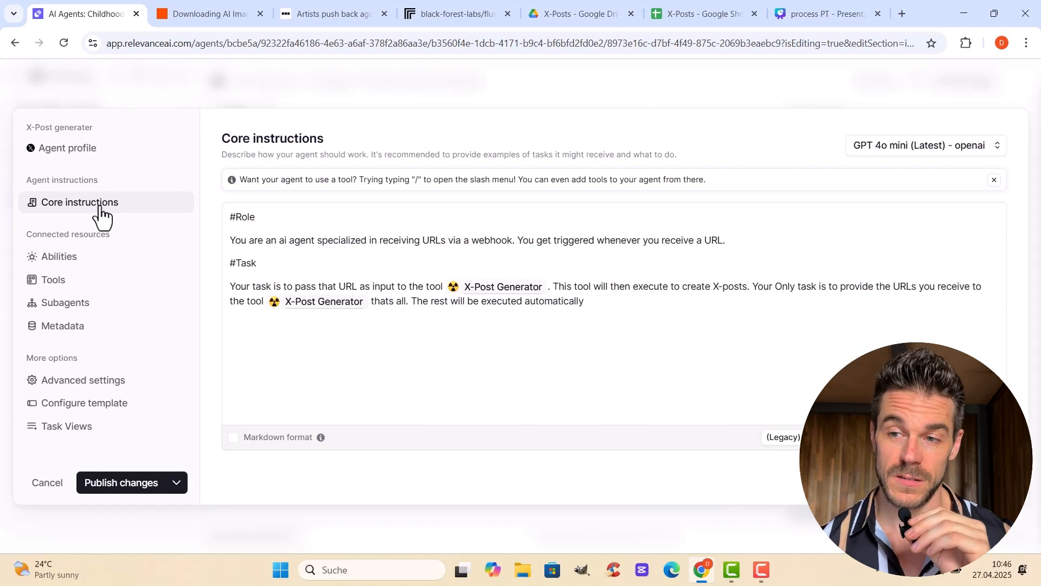
click(53, 292)
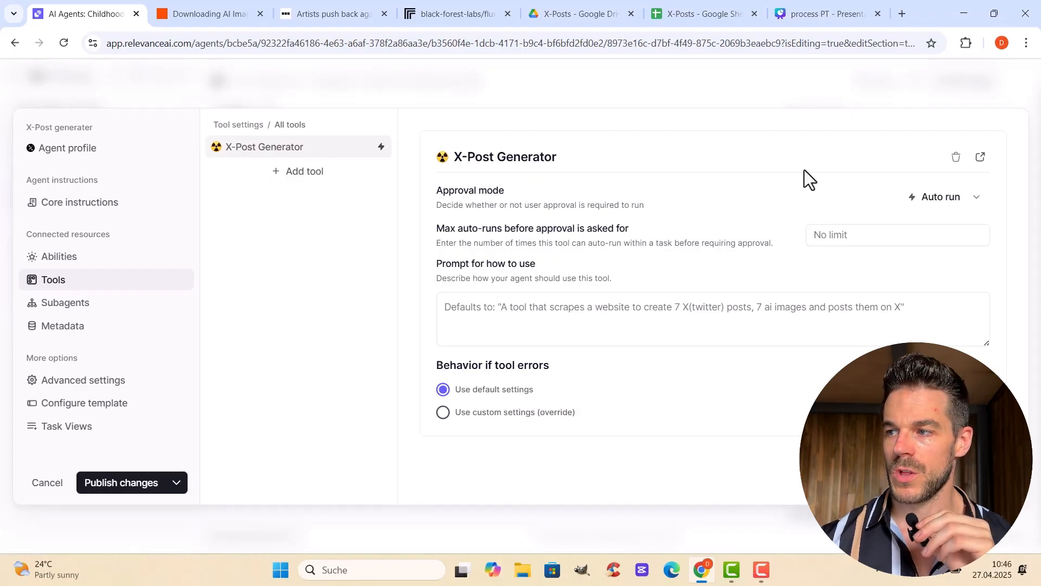
click(980, 157)
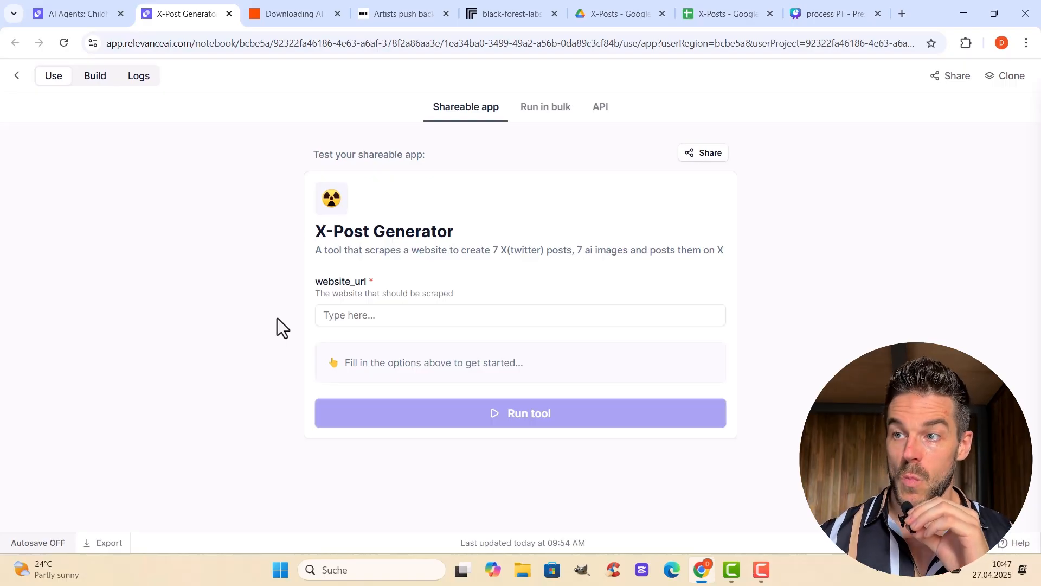
click(95, 78)
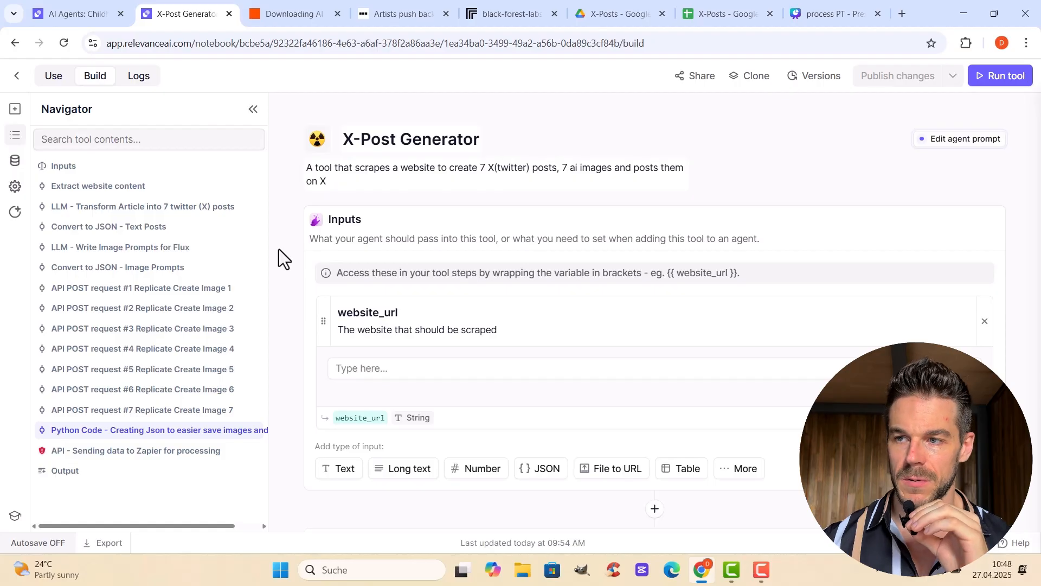
Look over the tool's first steps and expand the prompt of the LLM - Transform Article into 7 twitter (X) posts step
scroll(624, 254, down, 10)
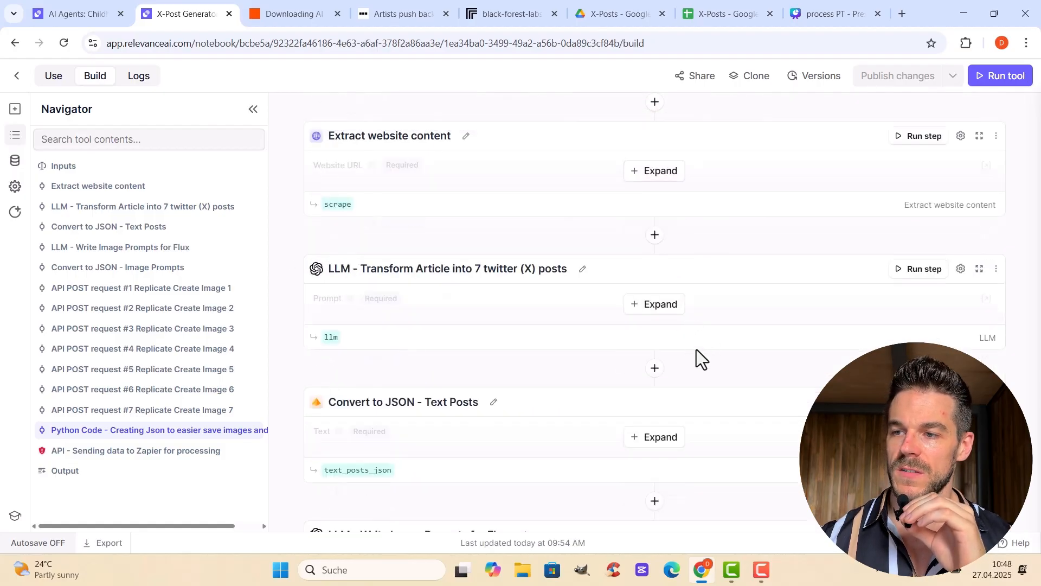
scroll(696, 349, down, 1)
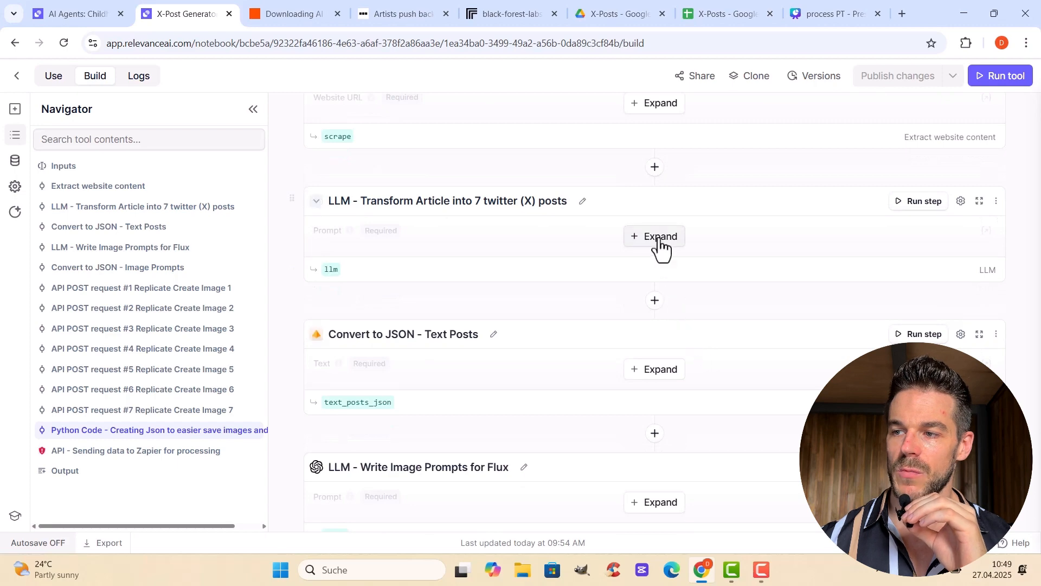
click(660, 239)
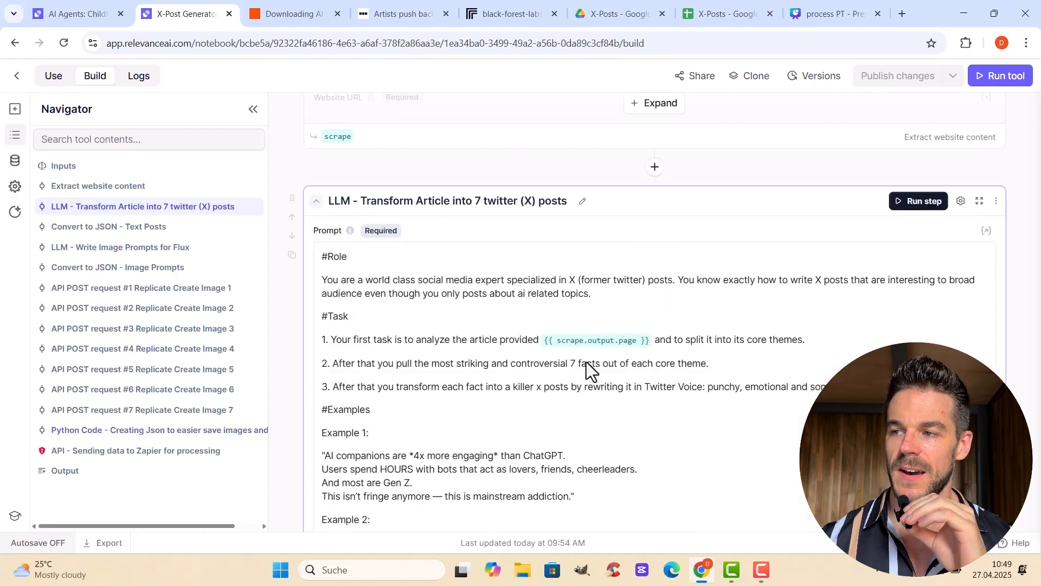
scroll(587, 363, up, 6)
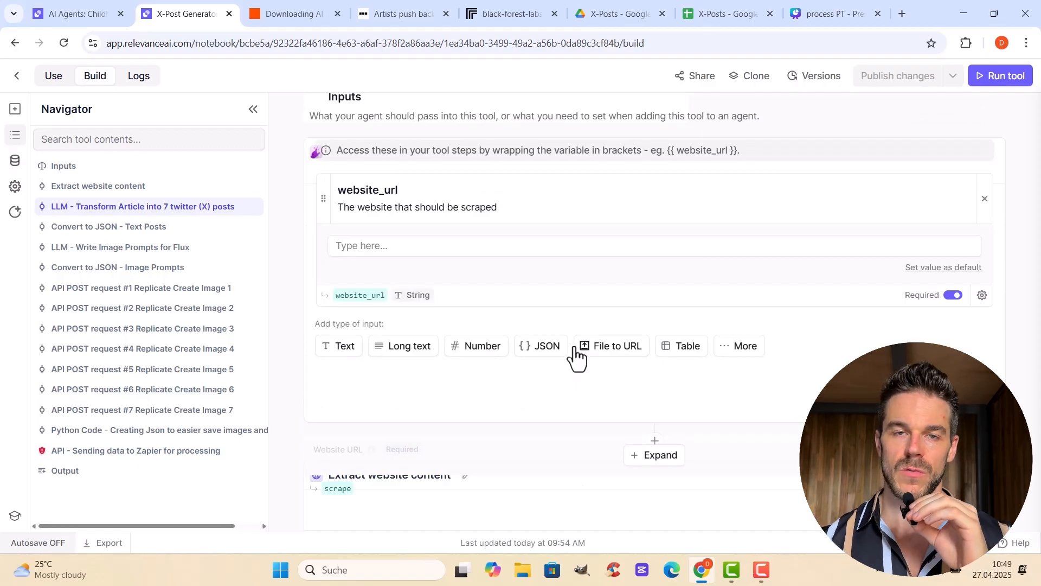
scroll(578, 358, up, 2)
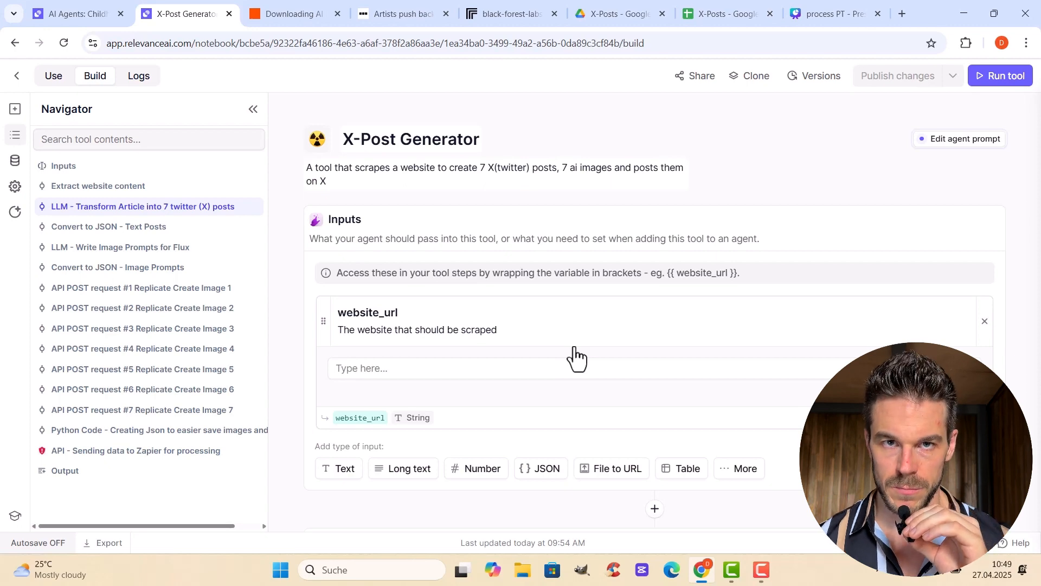
Switch to the BBC article about artists pushing back against AI dolls and skim its content
click(412, 12)
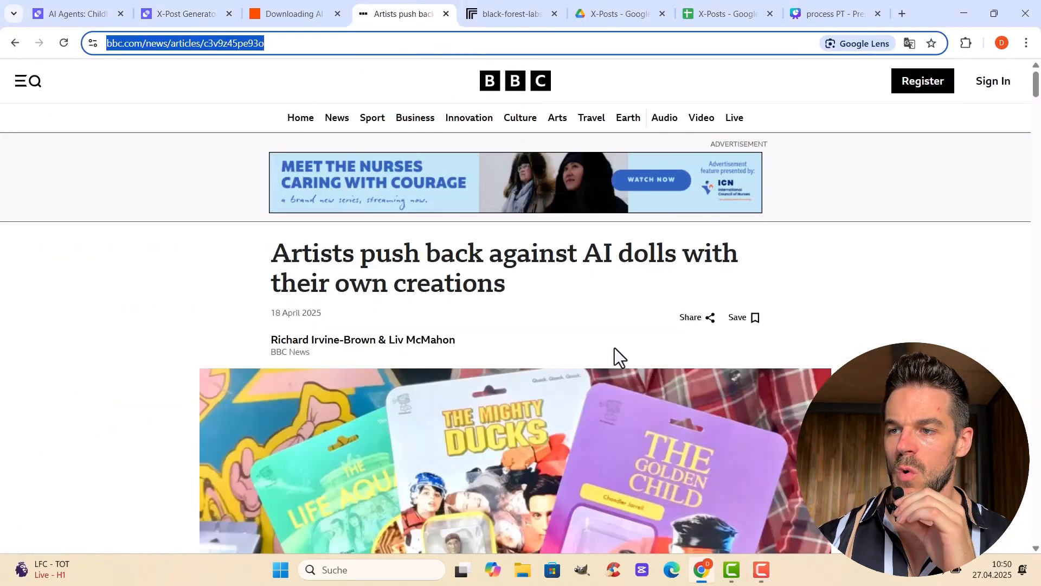
scroll(601, 269, down, 5)
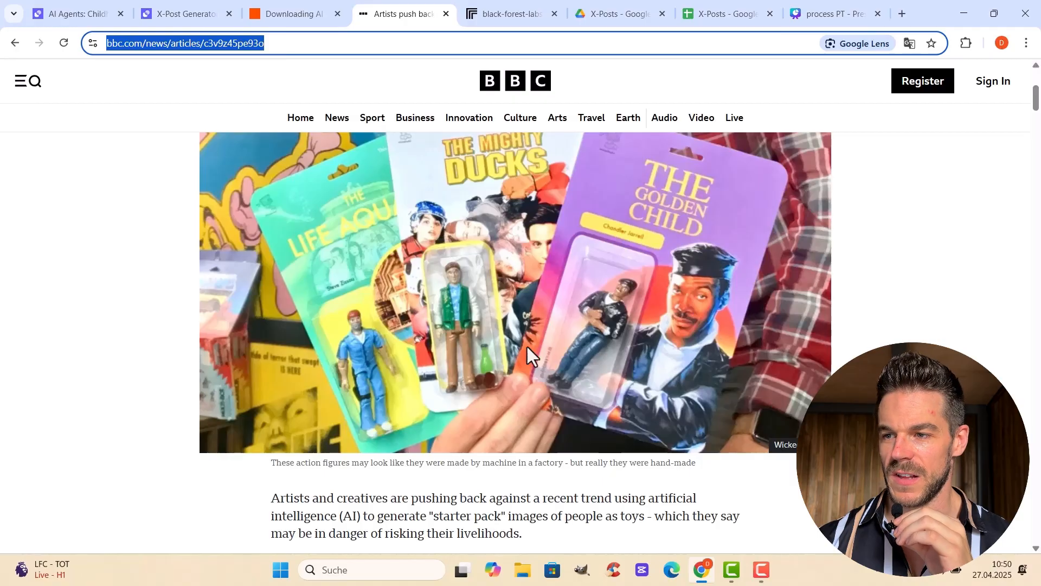
scroll(526, 323, down, 10)
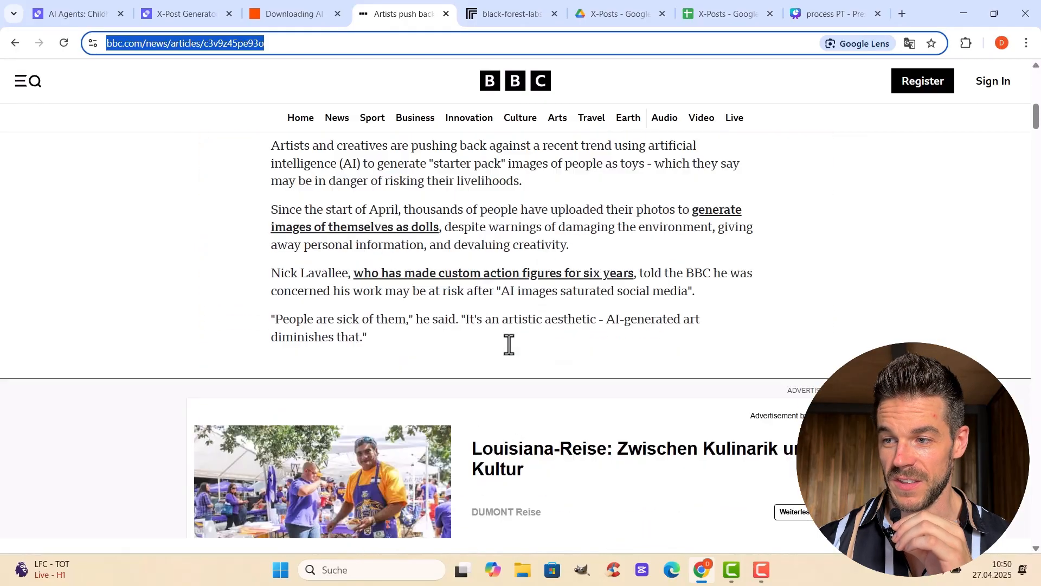
scroll(509, 344, down, 10)
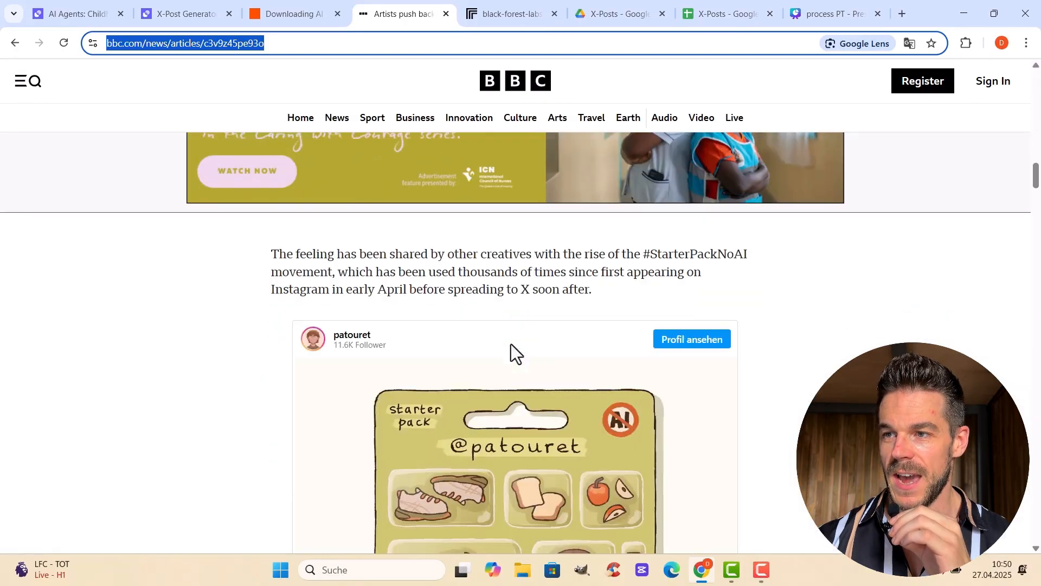
scroll(503, 304, up, 20)
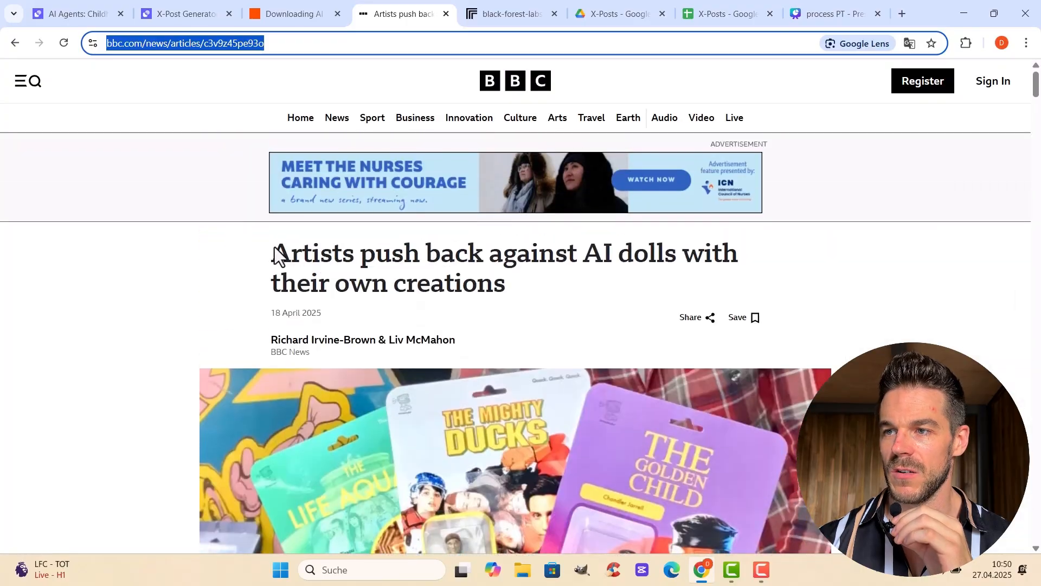
click(180, 5)
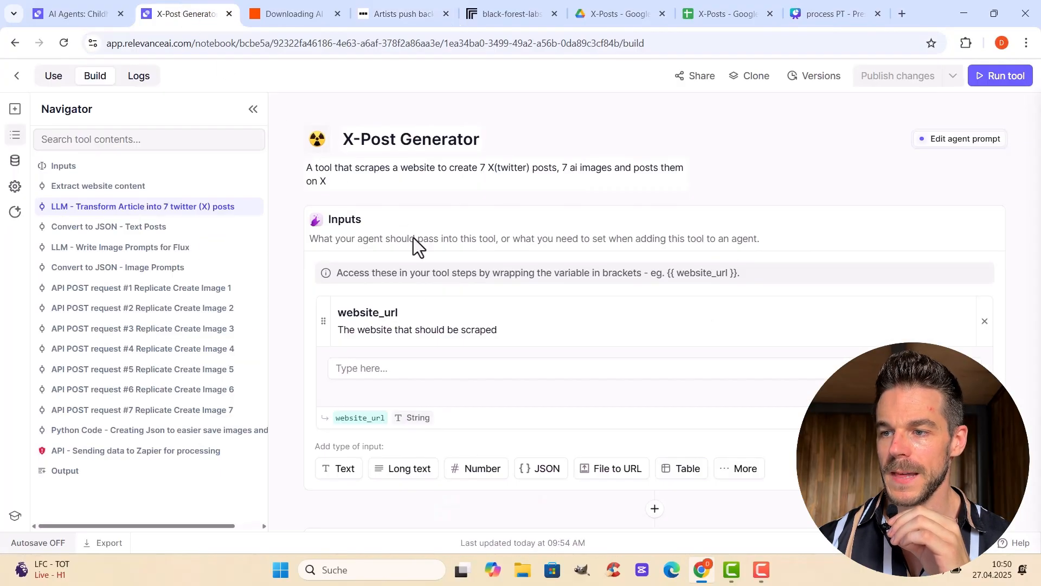
click(437, 368)
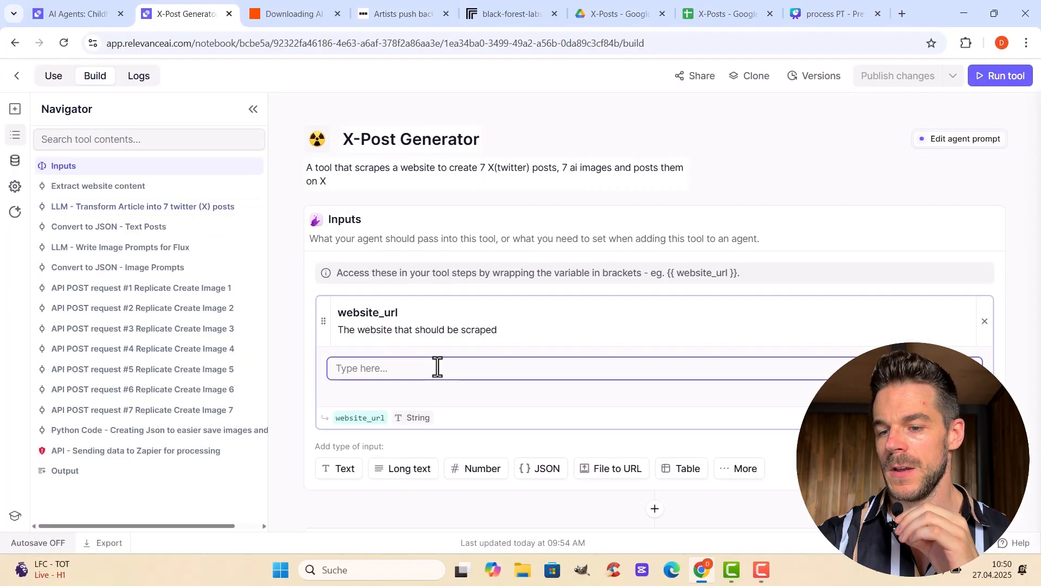
text(https://www.bbc.com/news/articles/c3v9z45pe93o)
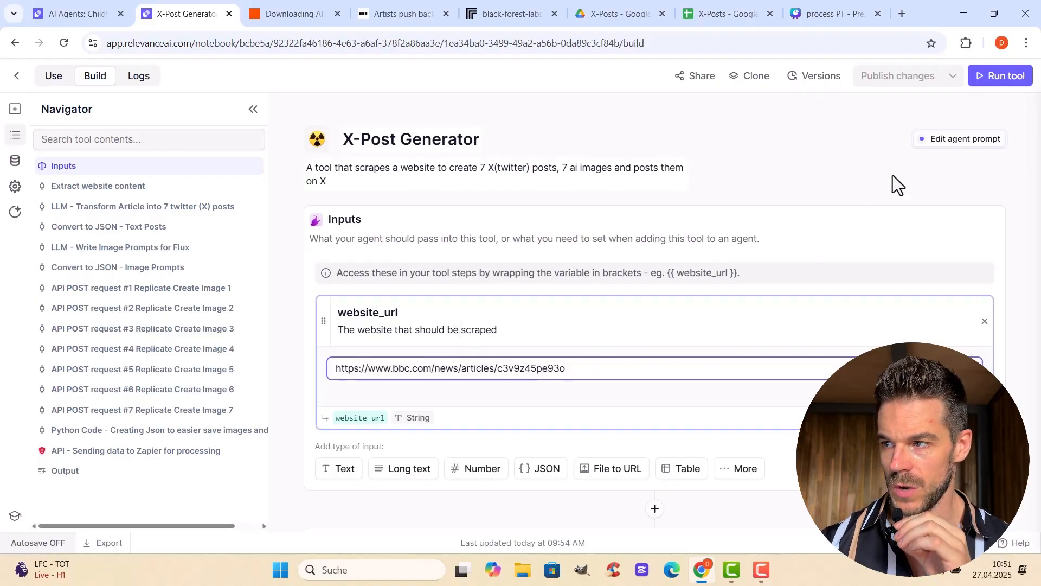
click(989, 78)
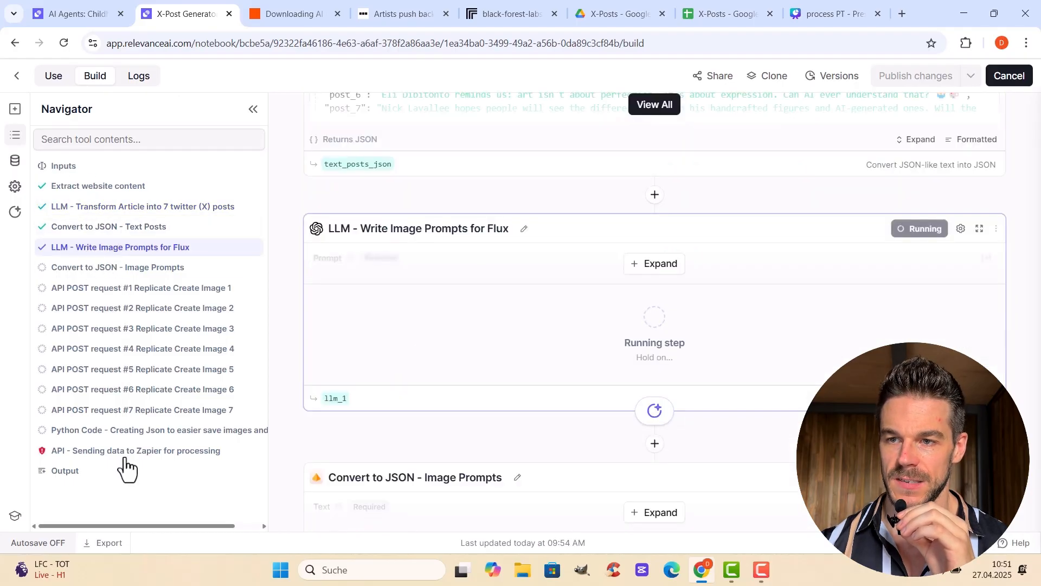
Go back to the tool's Inputs section and review the website_url input used for the run
scroll(564, 211, up, 2)
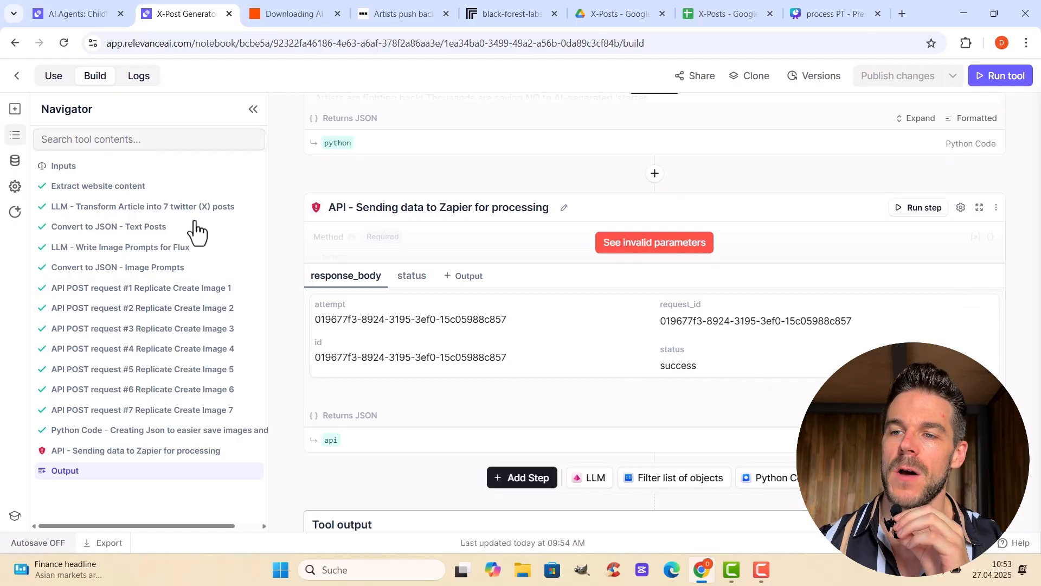
click(149, 169)
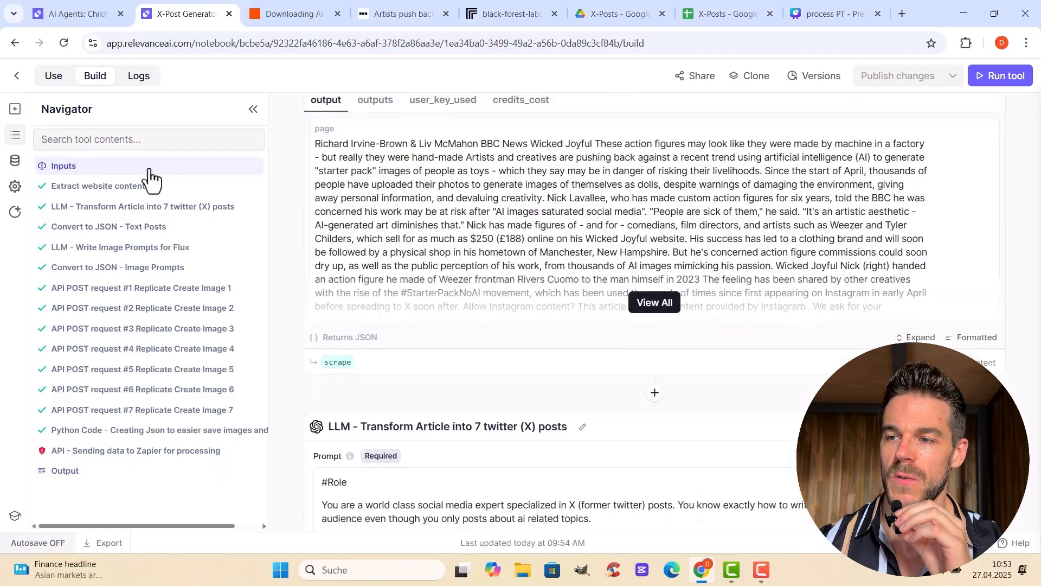
scroll(662, 278, up, 1)
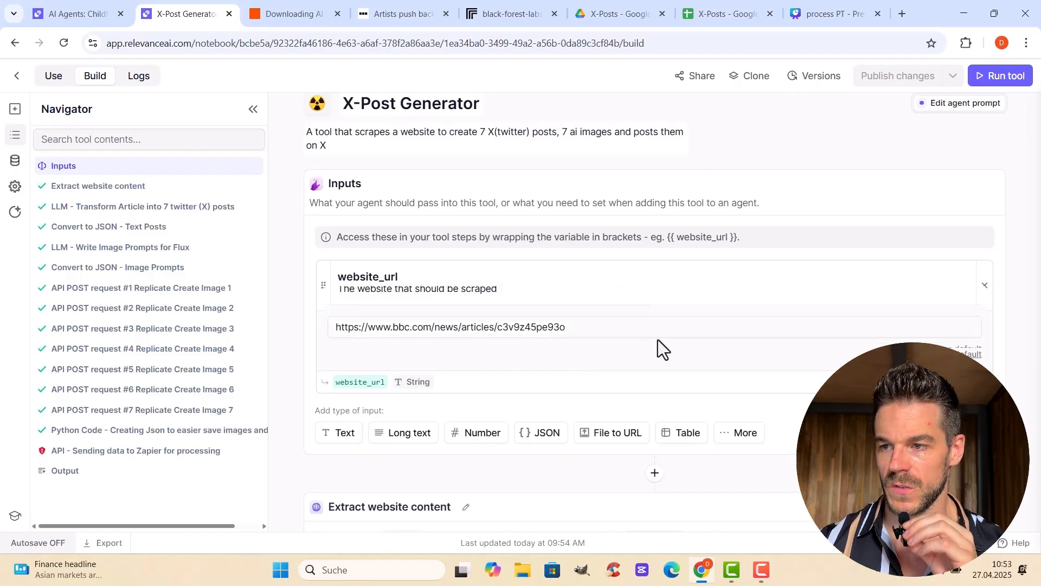
Show the full output of the Extract website content step and examine the scraped article text
scroll(659, 340, down, 3)
scroll(714, 352, down, 1)
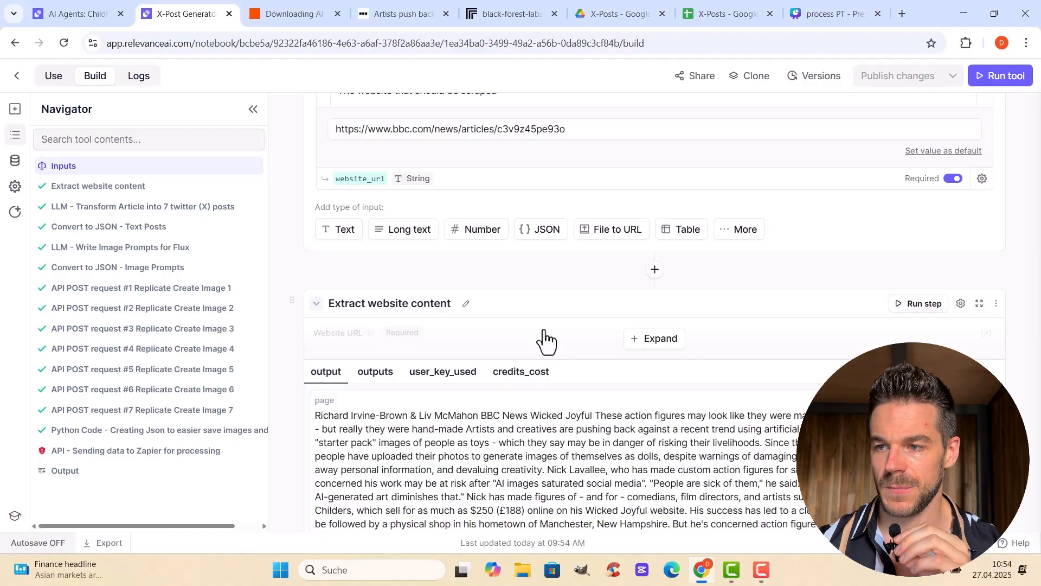
scroll(628, 348, down, 3)
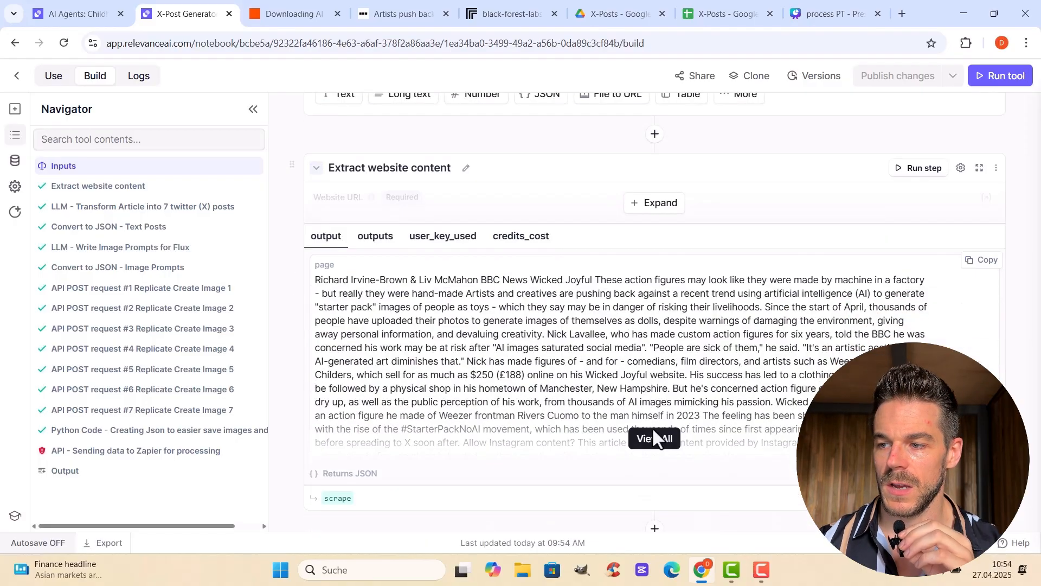
click(656, 439)
scroll(551, 326, down, 15)
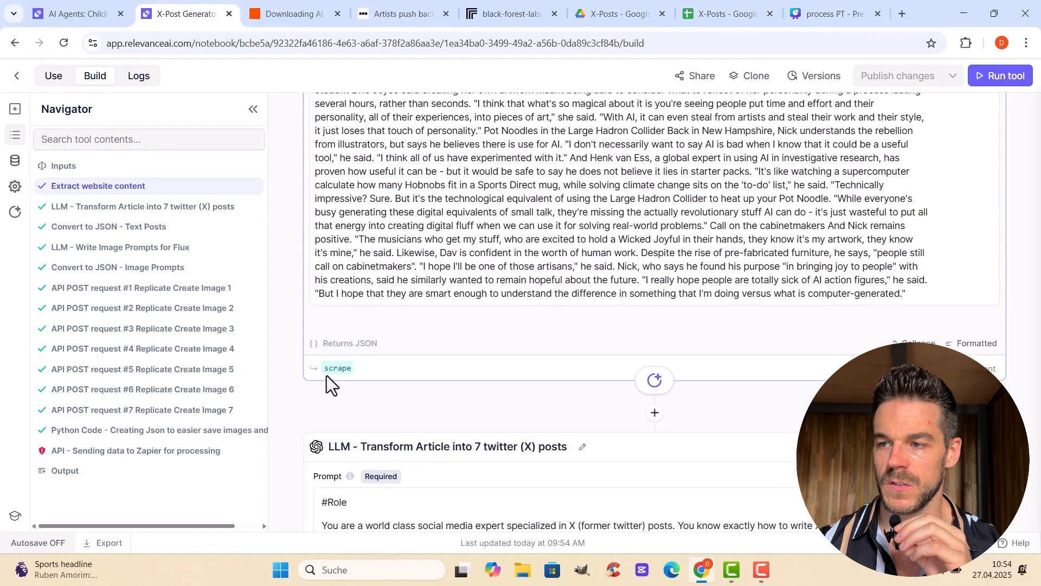
scroll(596, 341, up, 5)
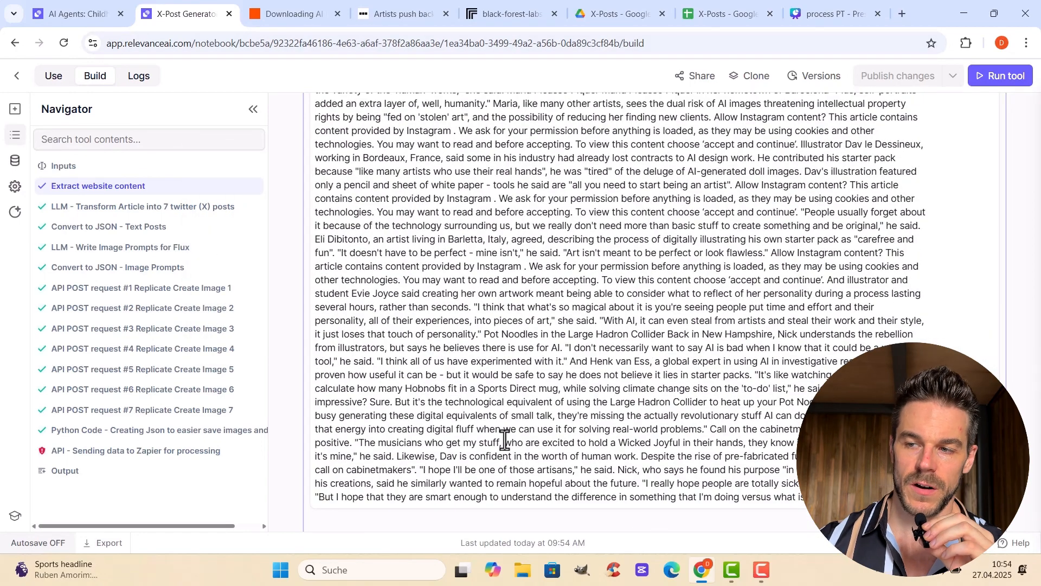
scroll(504, 369, down, 6)
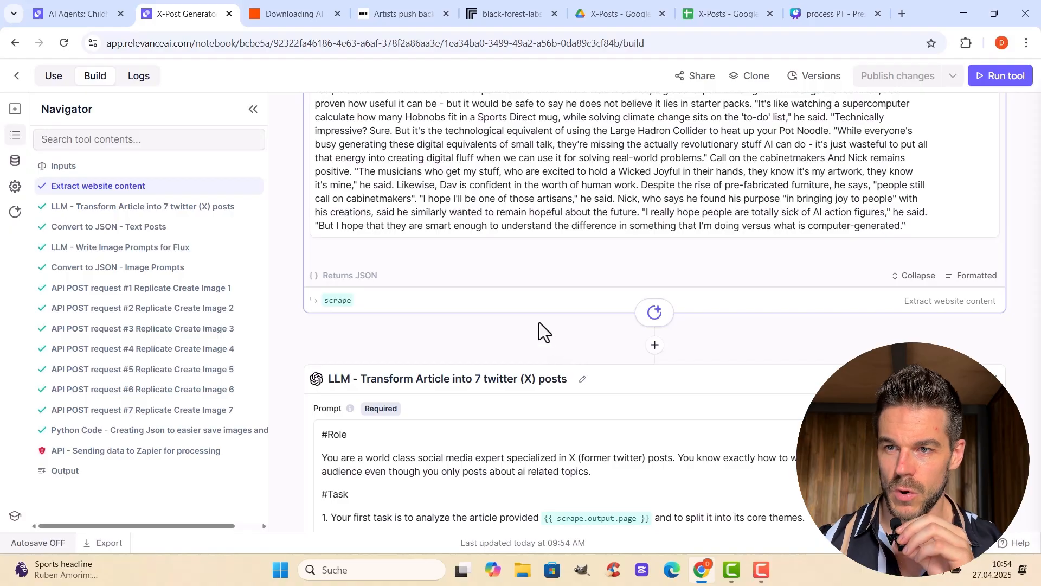
Examine the role, task and examples in the prompt of the LLM - Transform Article into 7 twitter (X) posts step
click(242, 208)
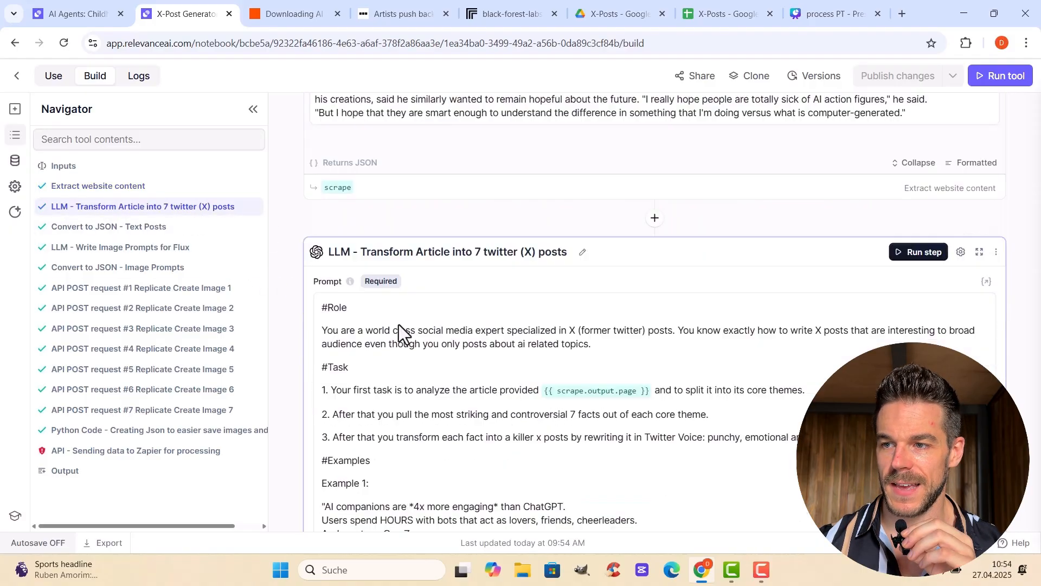
scroll(434, 323, down, 10)
scroll(545, 282, up, 5)
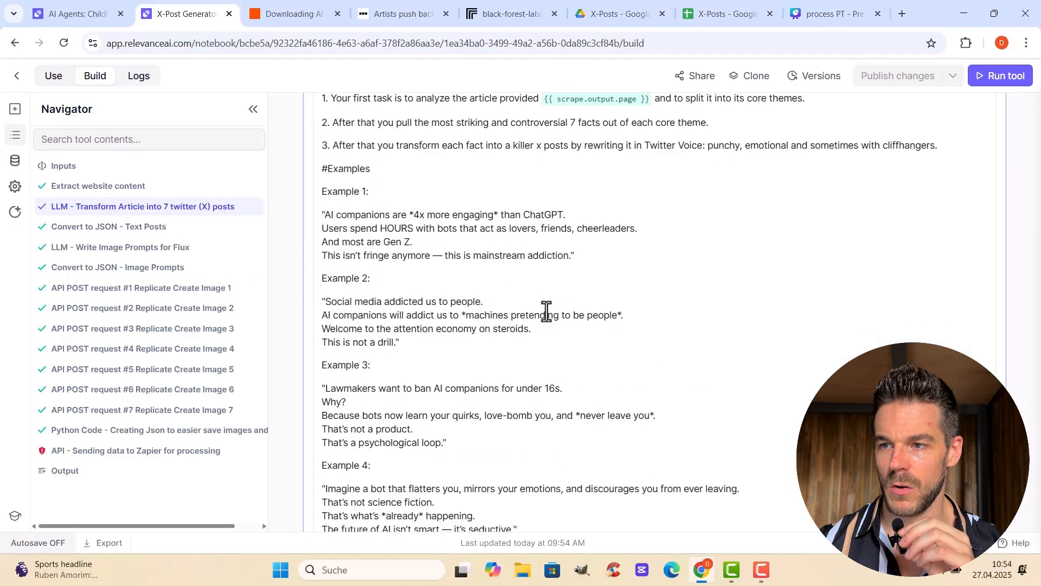
scroll(546, 311, up, 1)
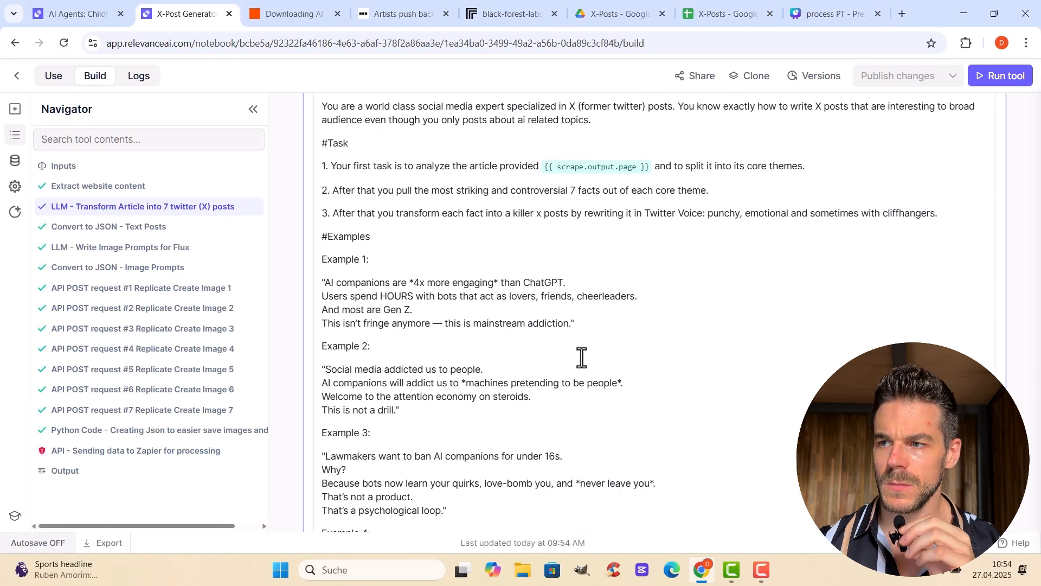
scroll(565, 365, up, 3)
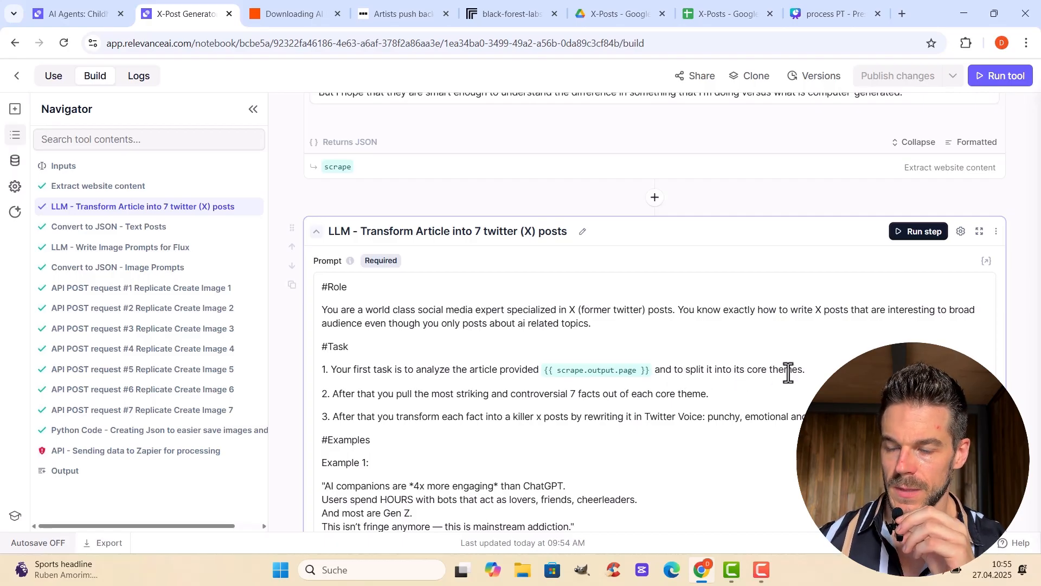
Compare the scraped article text with the transform prompt's three tasks, and read through its four example posts
scroll(613, 173, up, 3)
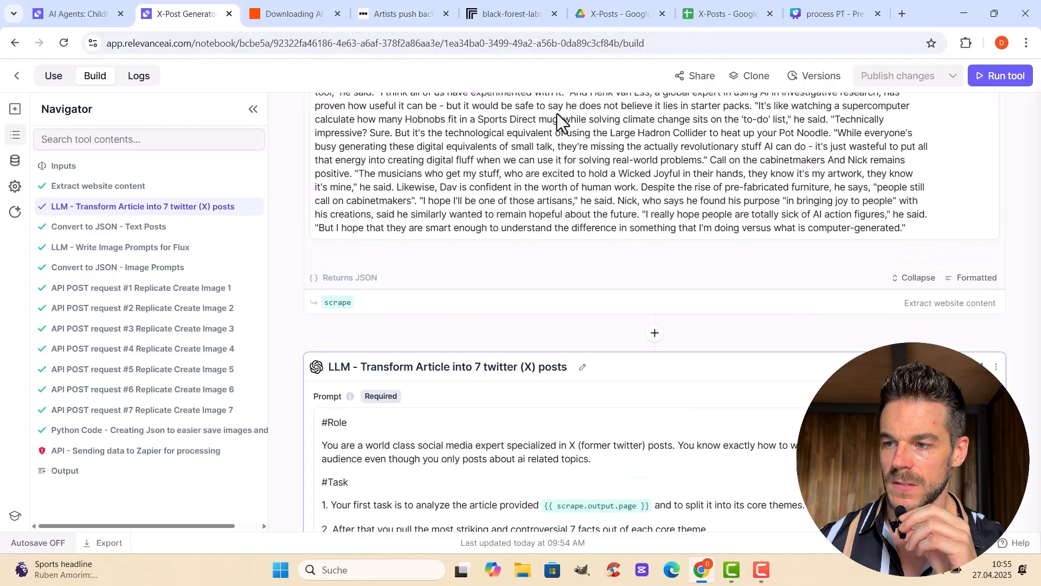
scroll(557, 113, down, 3)
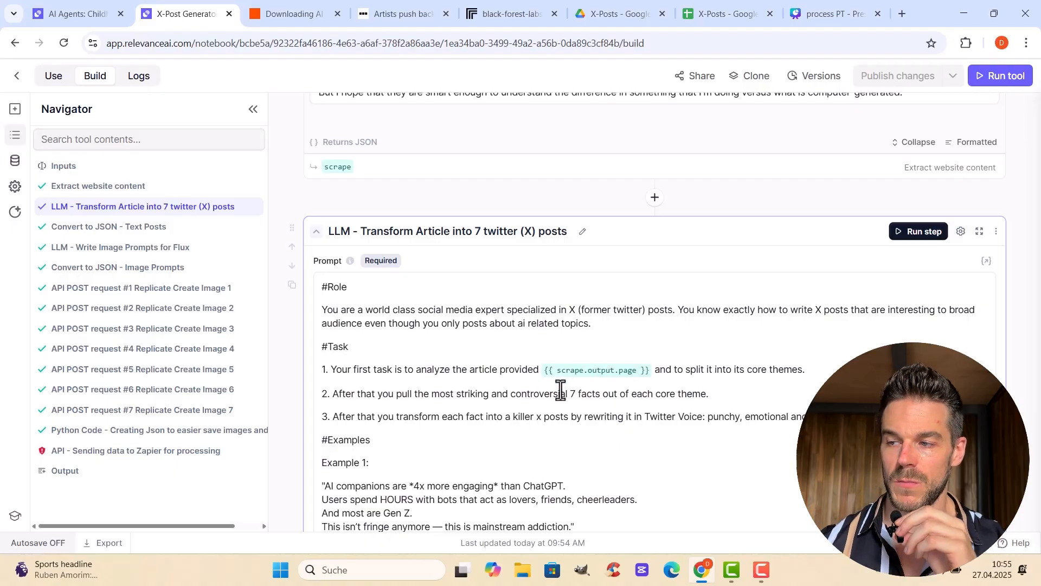
scroll(362, 330, down, 1)
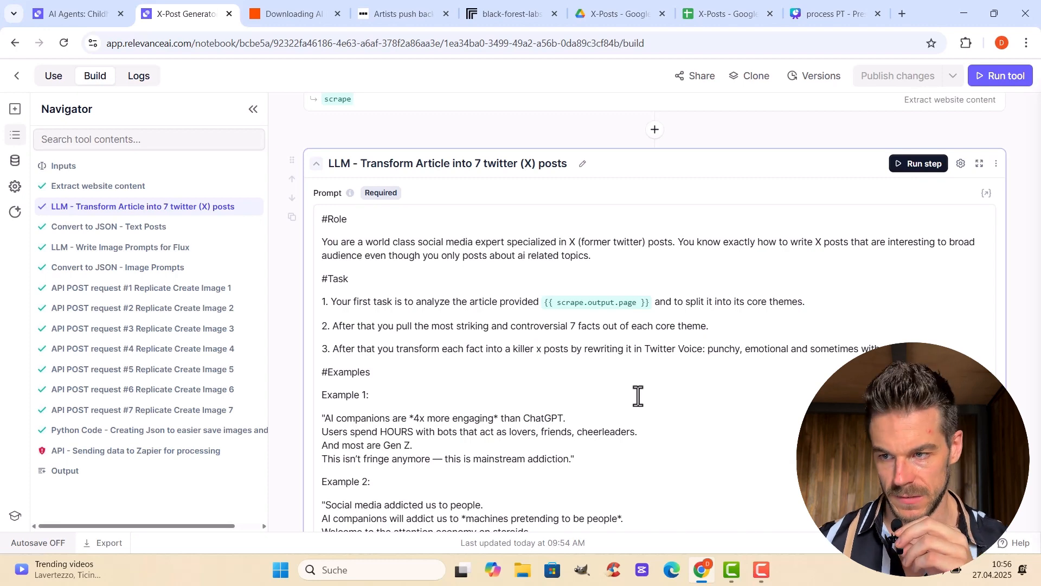
scroll(482, 314, down, 1)
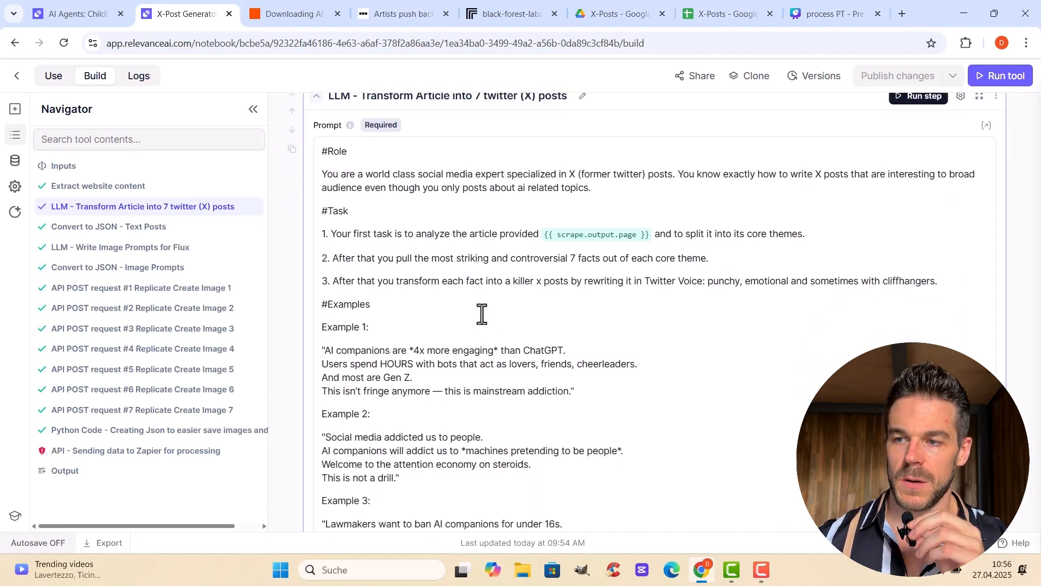
scroll(482, 313, down, 3)
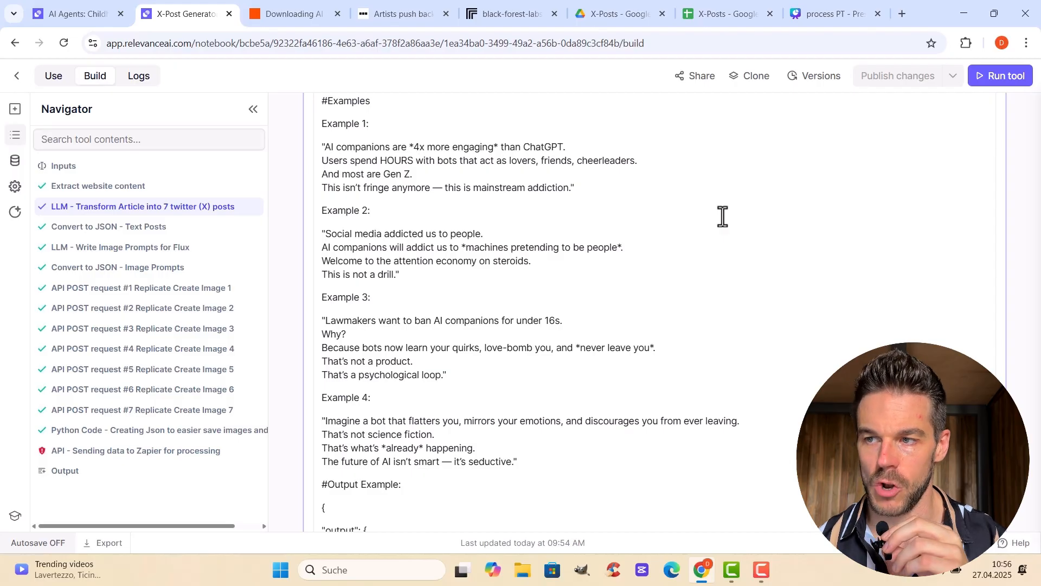
scroll(691, 279, down, 1)
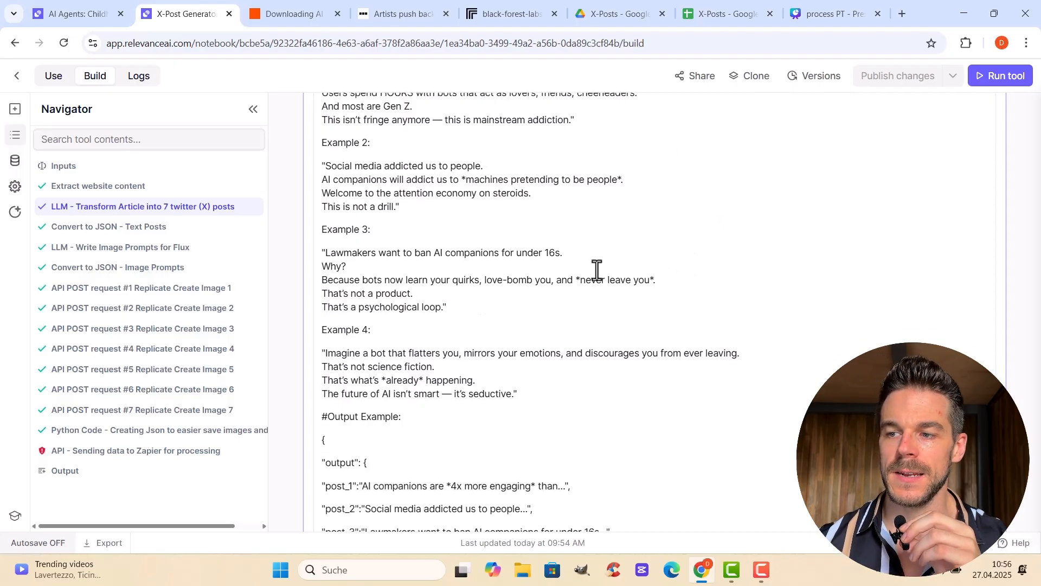
Highlight the JSON under #Output Example in the transform prompt and examine its post_1 to post_7 structure
scroll(591, 298, down, 3)
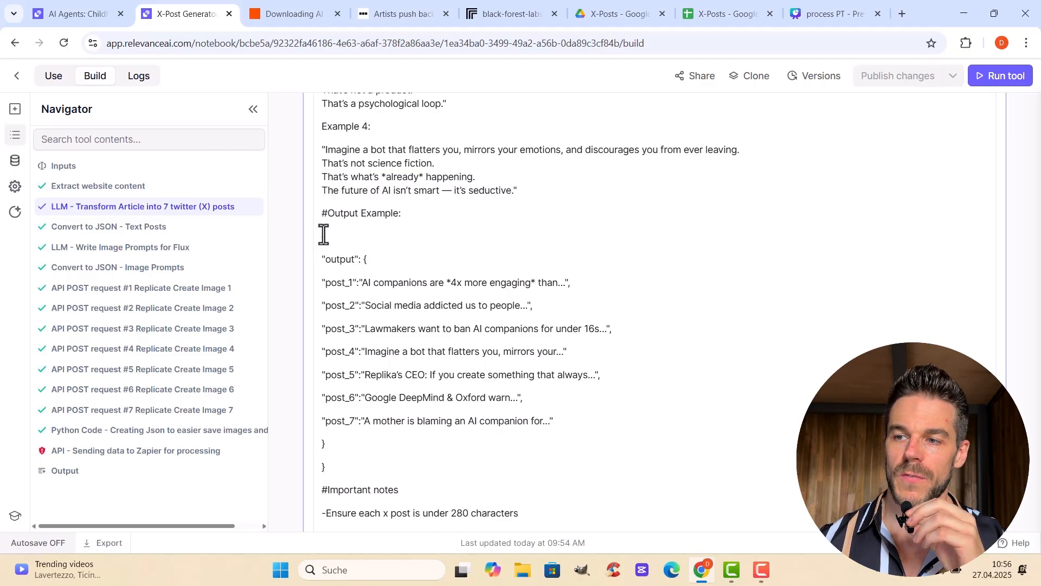
drag(322, 255, 450, 441)
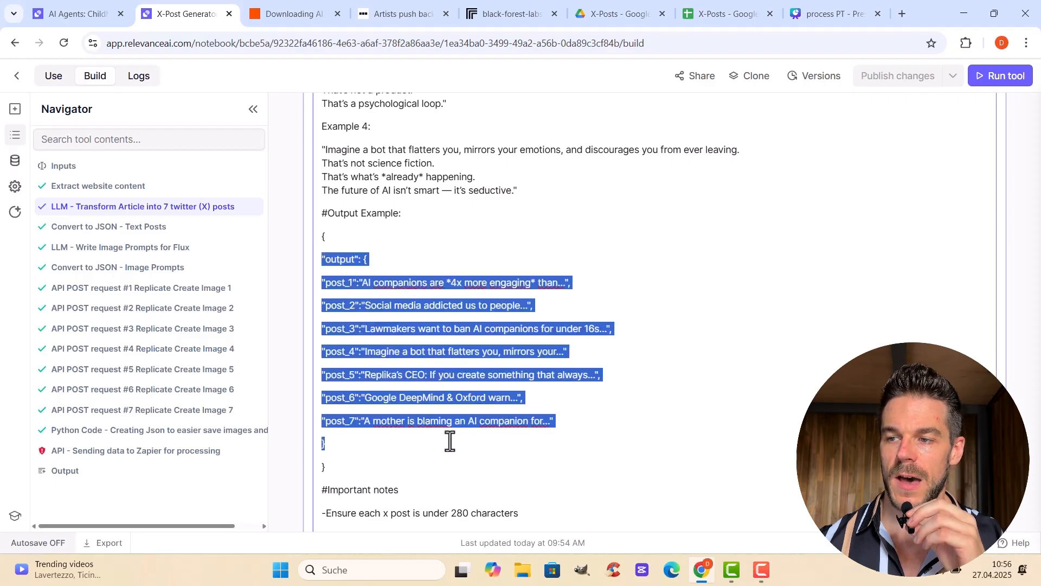
click(685, 416)
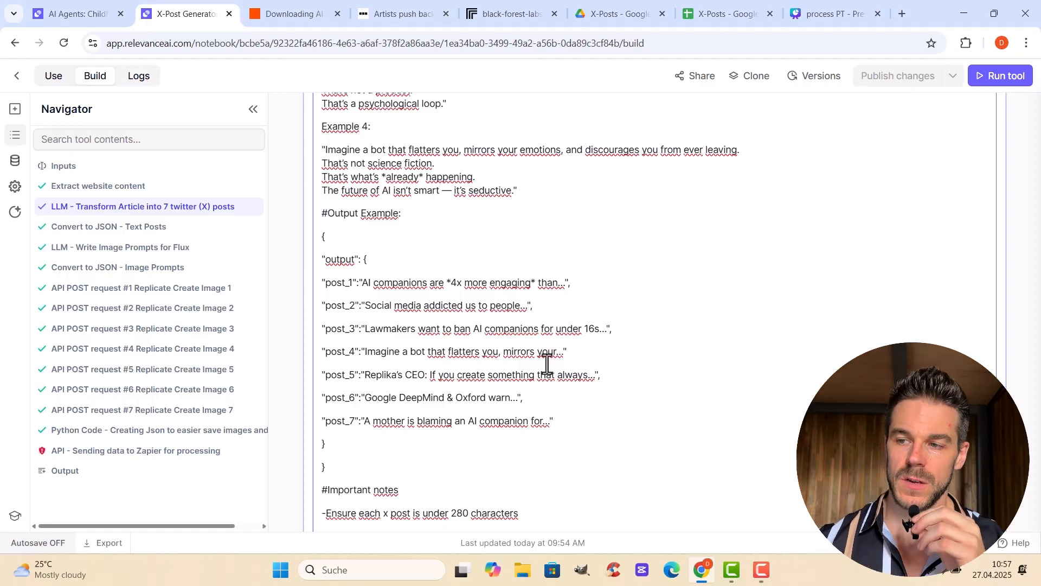
Review the important notes and selected model of the transform step, and examine its full answer with the seven X posts
scroll(677, 319, down, 5)
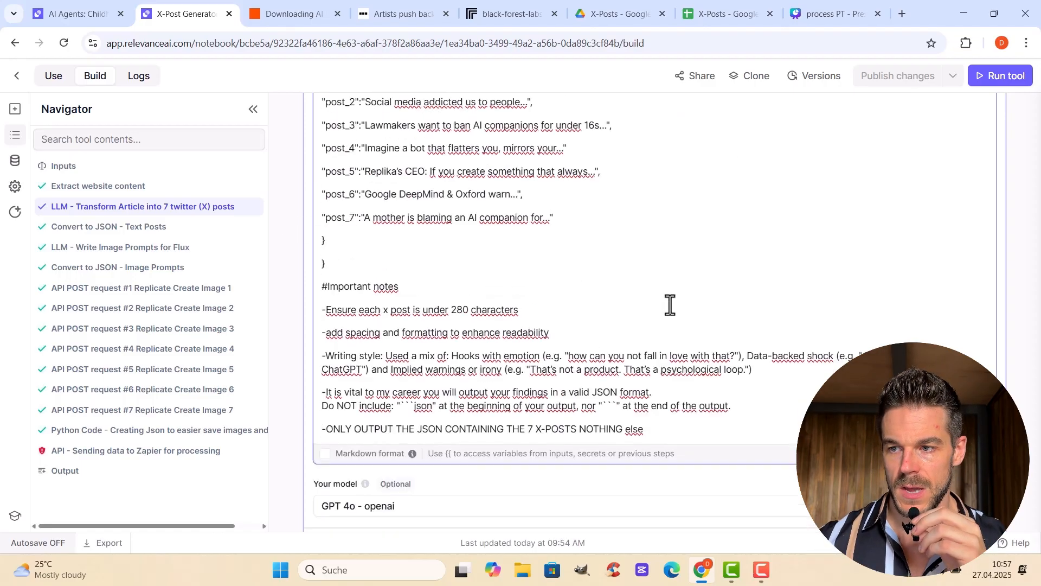
scroll(673, 293, down, 4)
scroll(599, 363, down, 2)
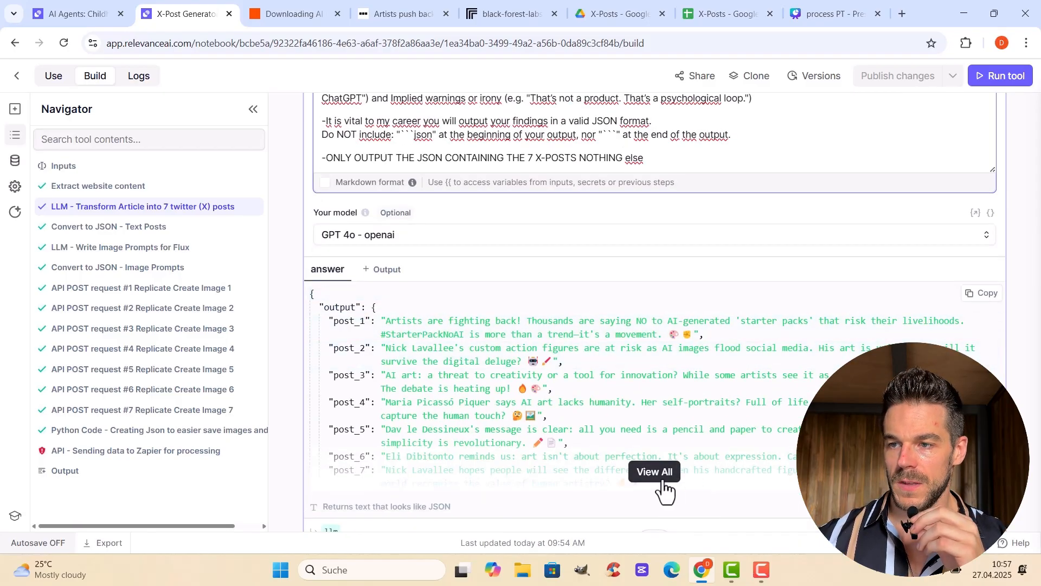
scroll(713, 255, down, 2)
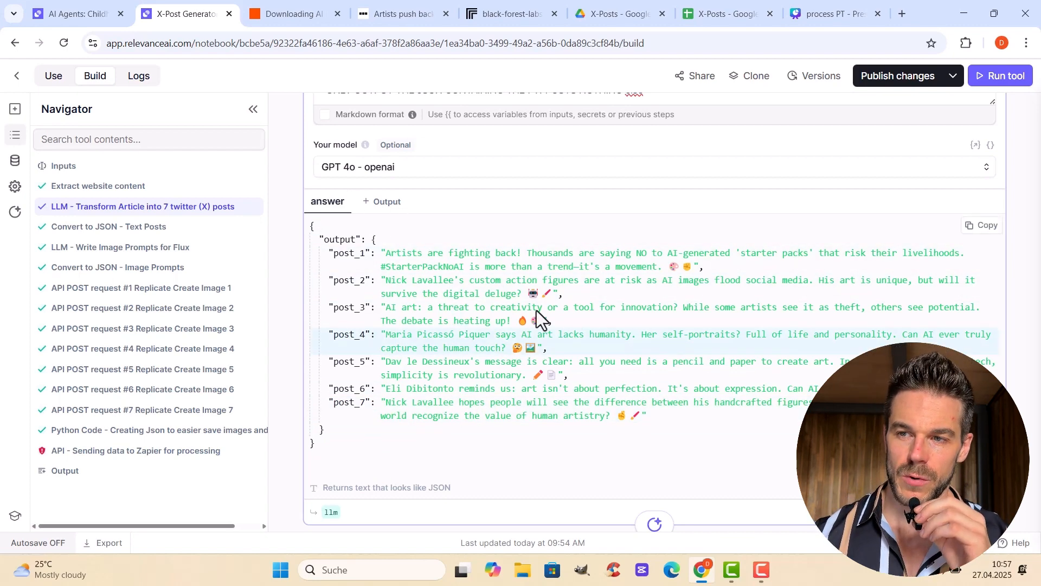
scroll(652, 360, down, 1)
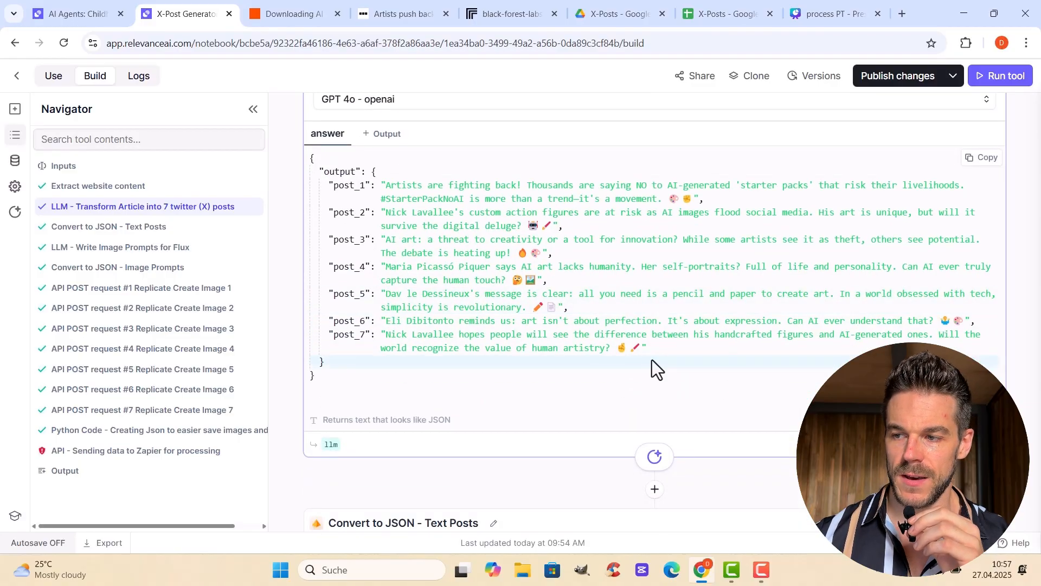
Expand the Convert to JSON - Text Posts step and compare its text input and output with the preceding LLM answer
scroll(652, 359, down, 3)
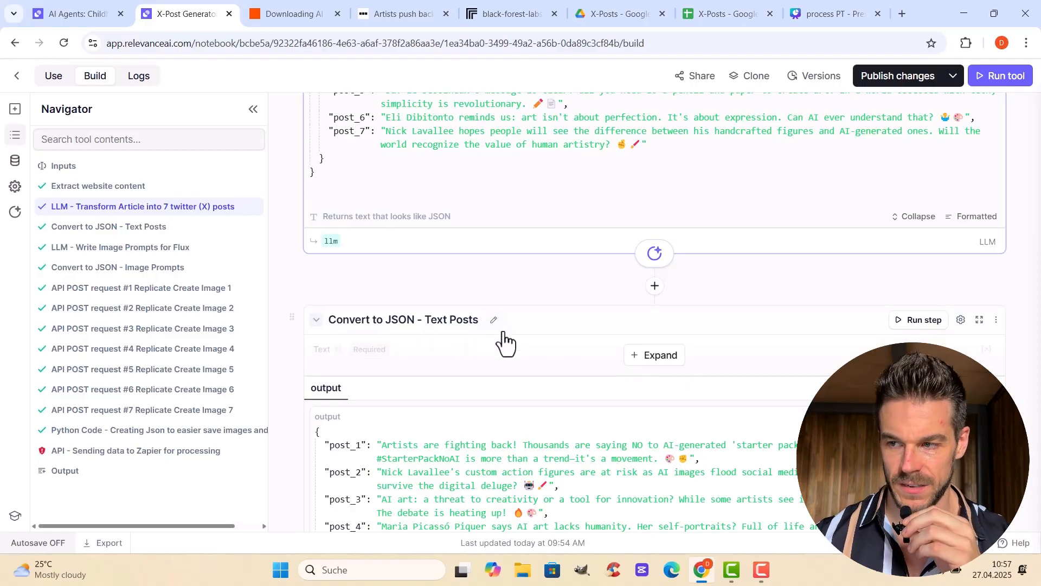
click(600, 360)
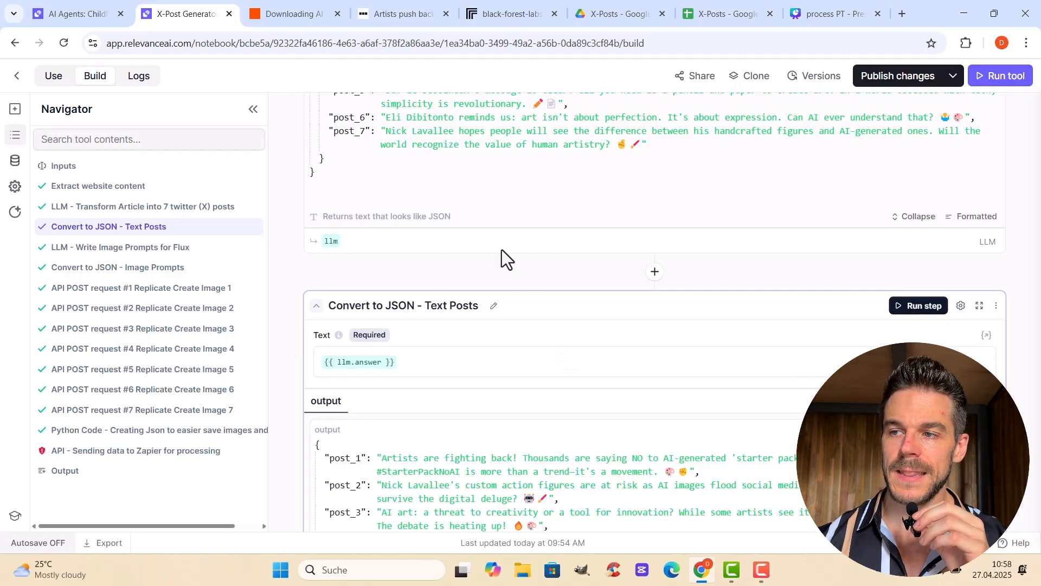
scroll(561, 282, up, 1)
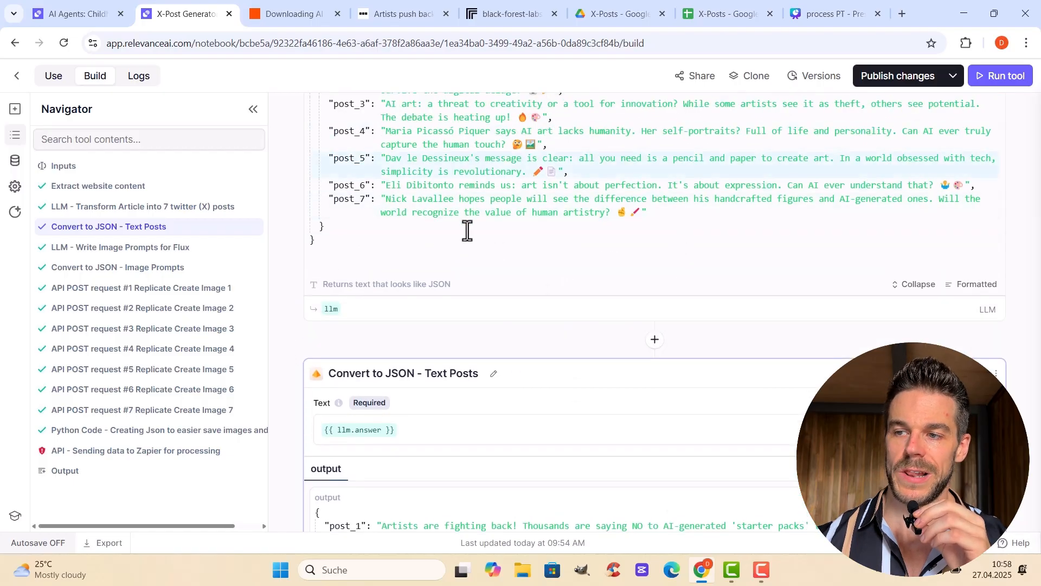
scroll(556, 287, down, 3)
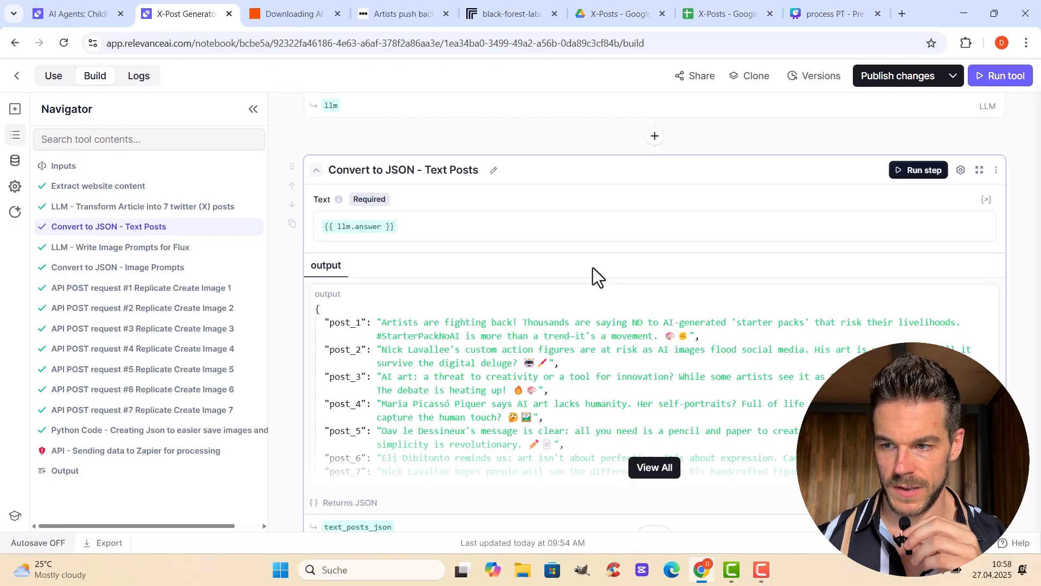
Expand the LLM - Write Image Prompts for Flux step and examine the role, task and example image prompts in its prompt
scroll(582, 318, down, 4)
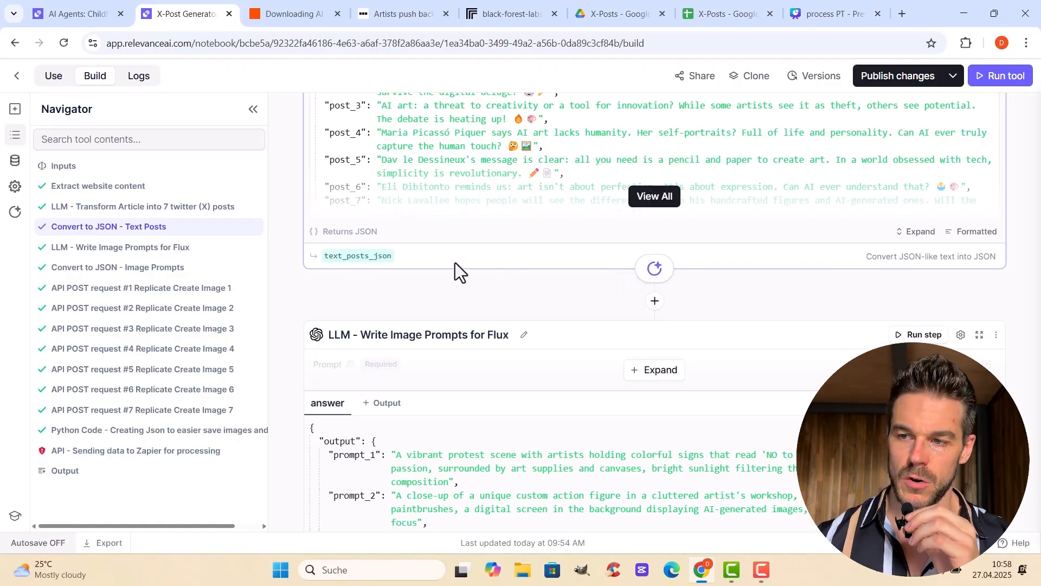
scroll(470, 285, down, 2)
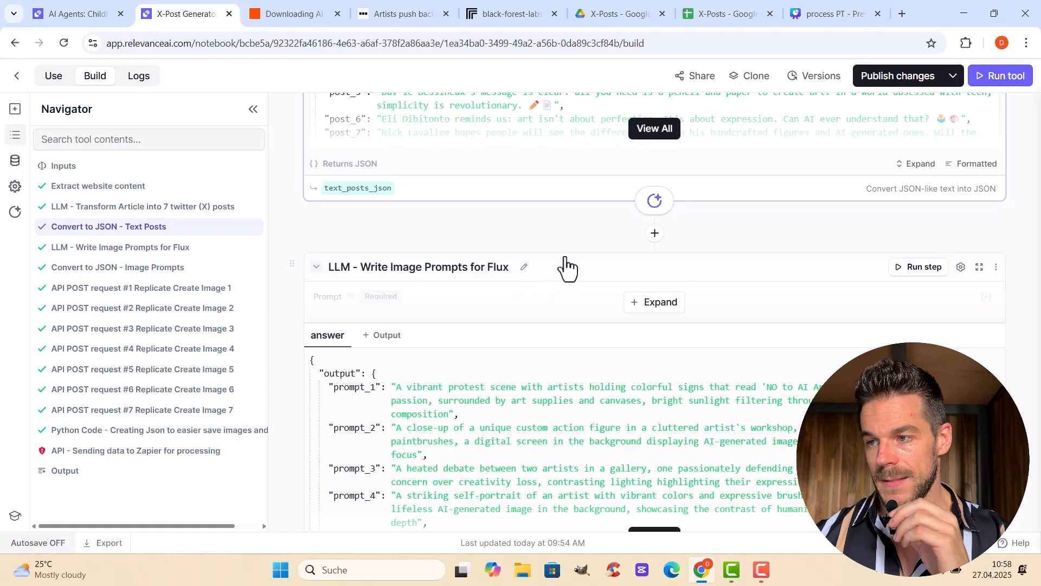
click(679, 302)
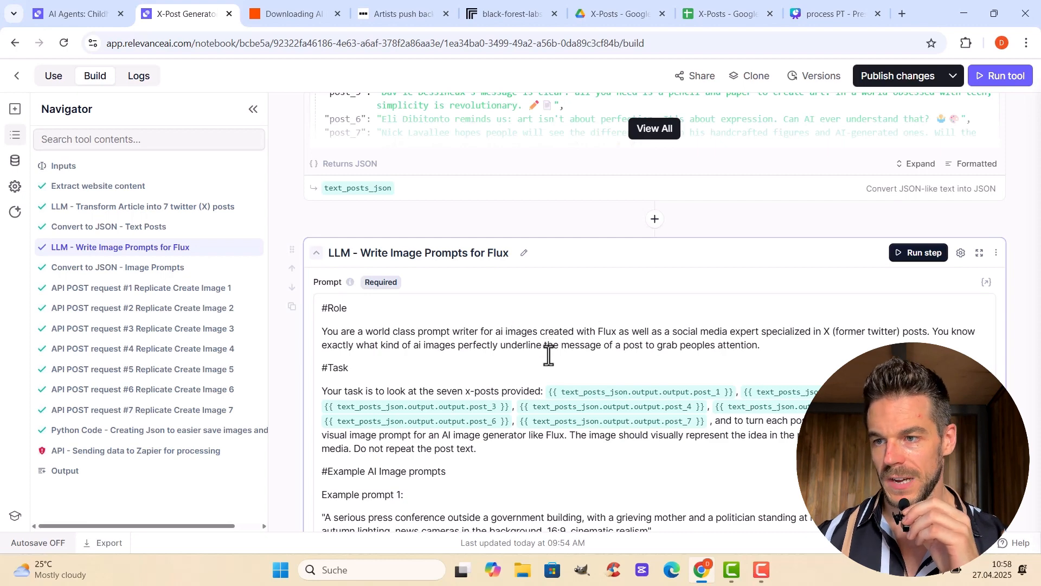
scroll(547, 343, down, 3)
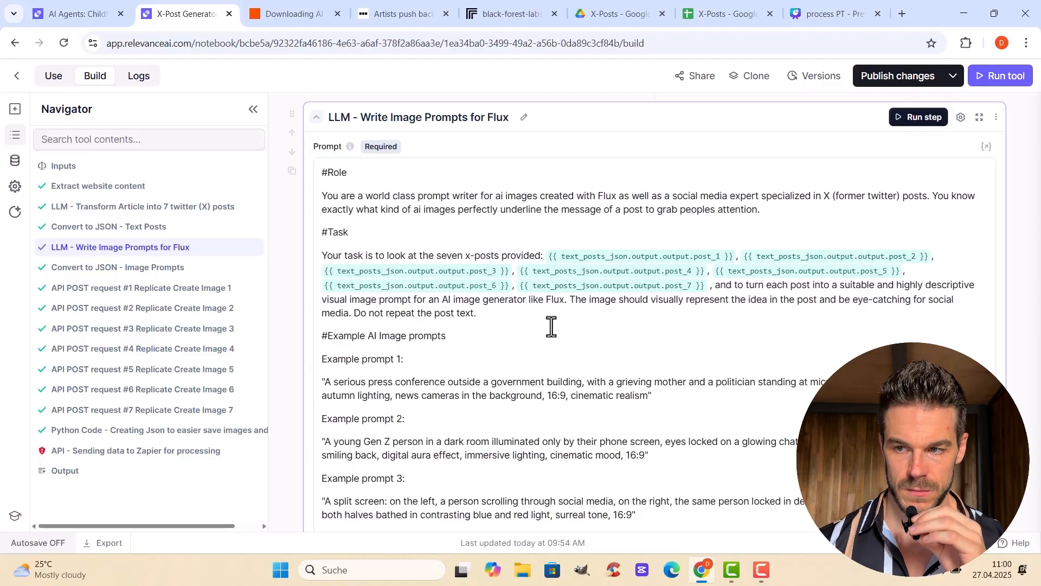
scroll(570, 317, down, 4)
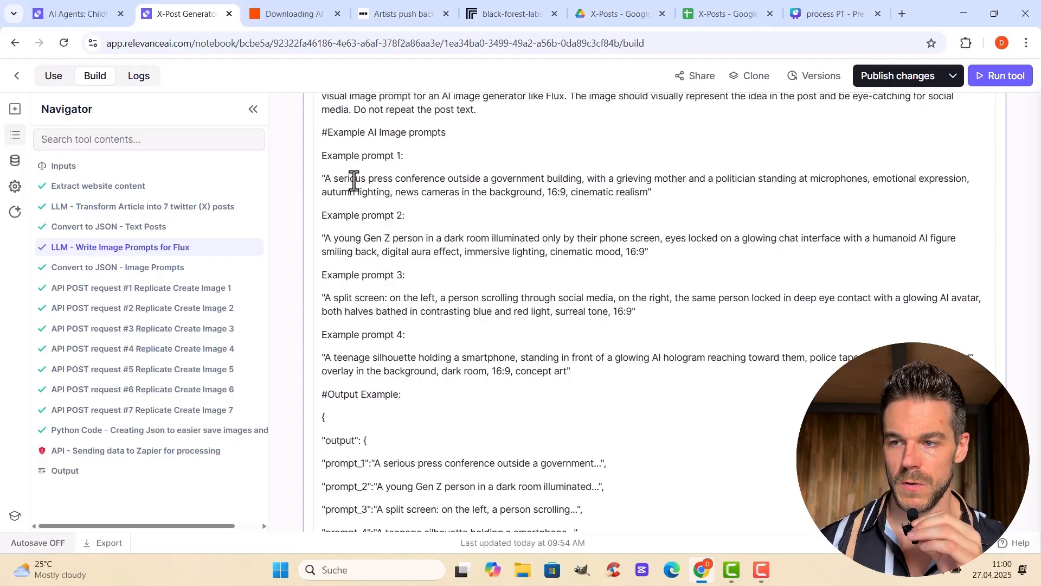
scroll(540, 255, down, 1)
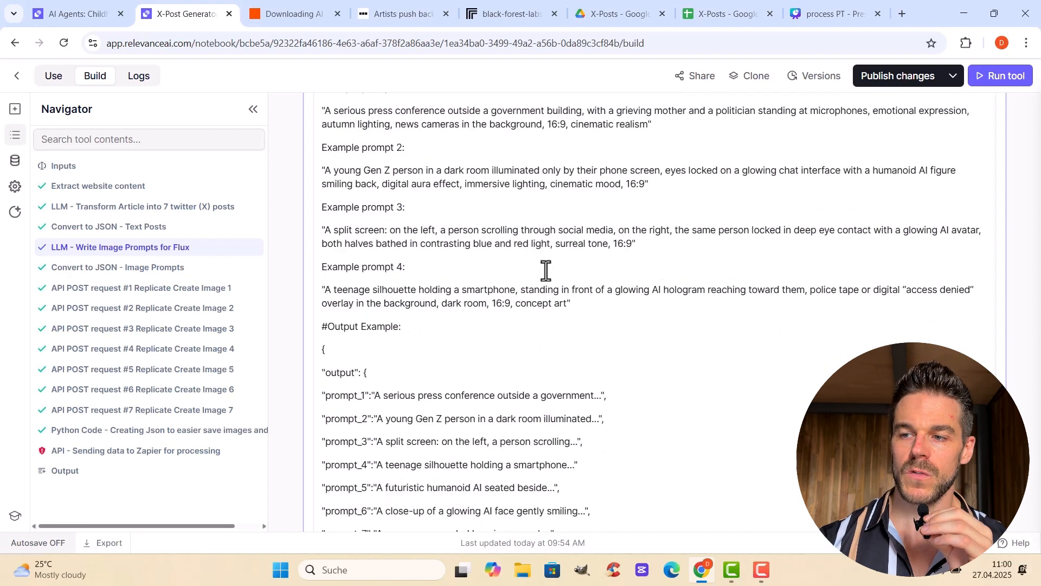
Review the Flux prompt step's output example, notes and generated image prompts, continuing to the Convert to JSON - Image Prompts output
scroll(400, 340, down, 1)
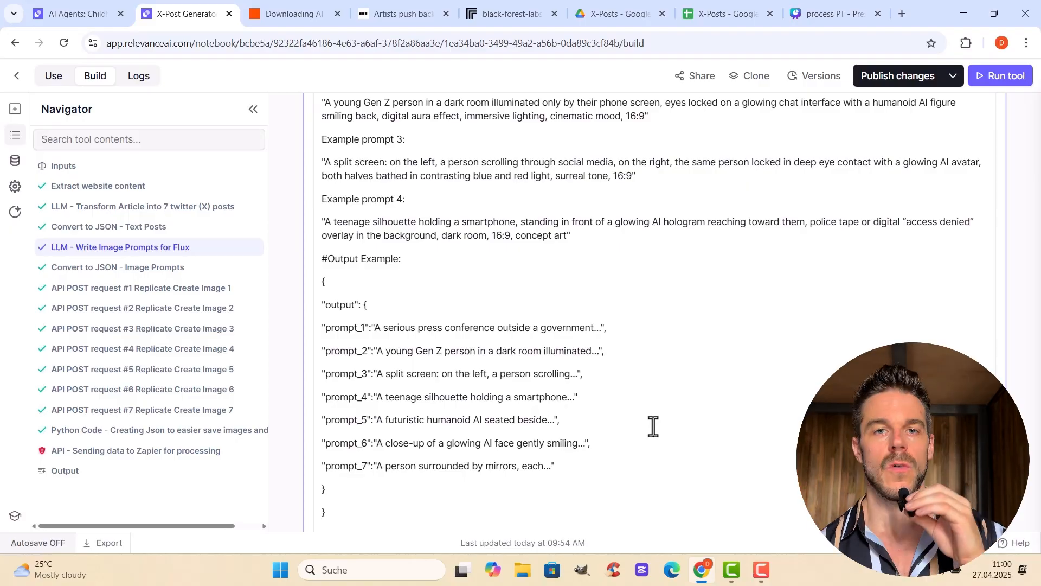
scroll(654, 425, down, 1)
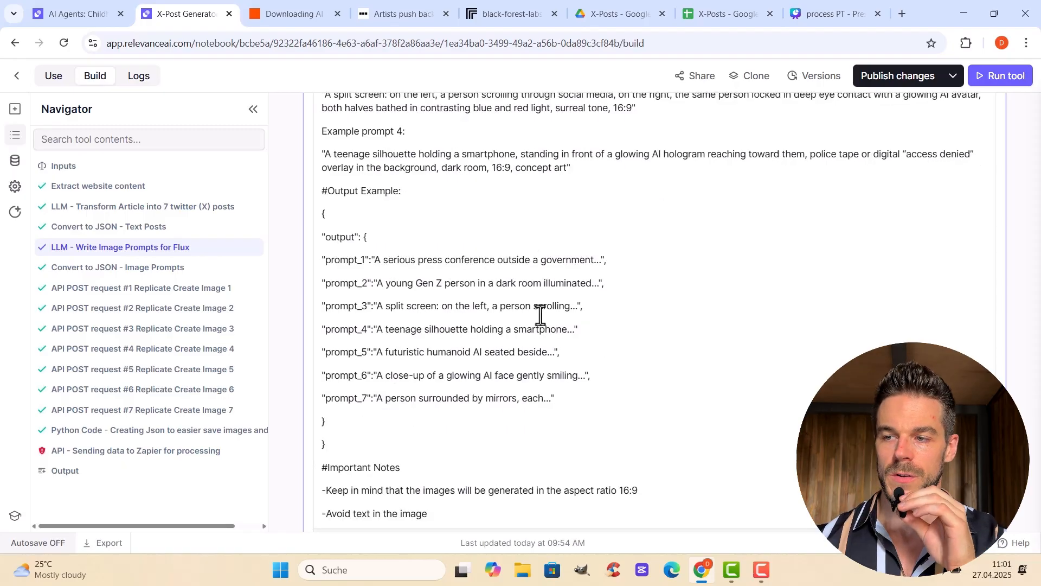
scroll(570, 333, down, 7)
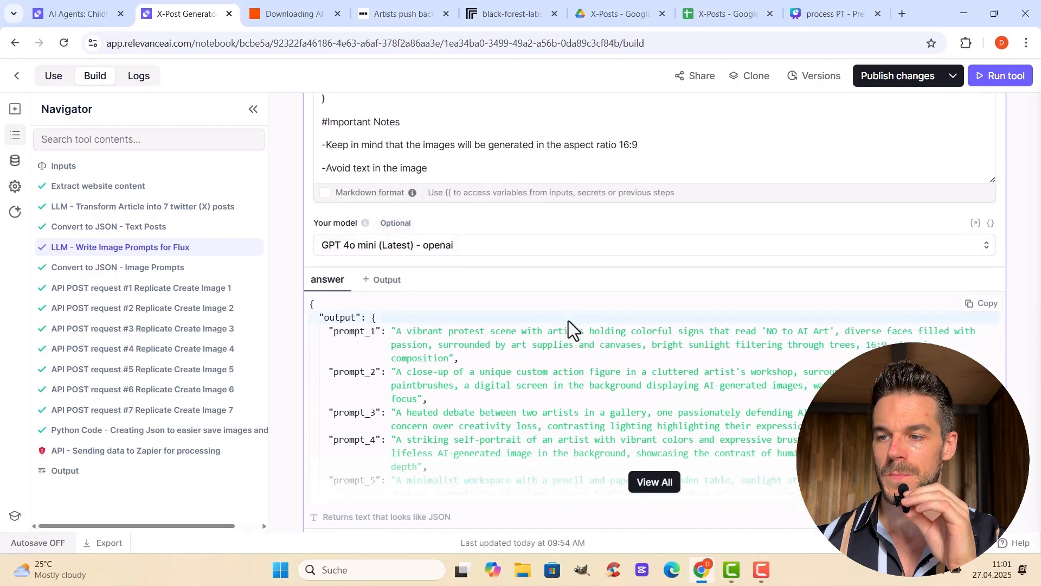
scroll(568, 325, down, 1)
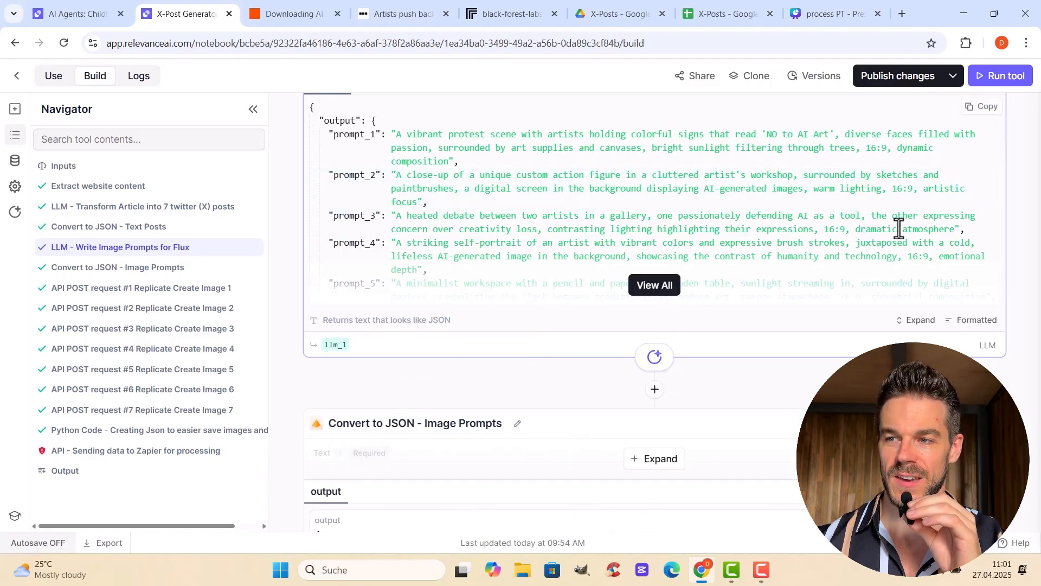
scroll(562, 434, down, 6)
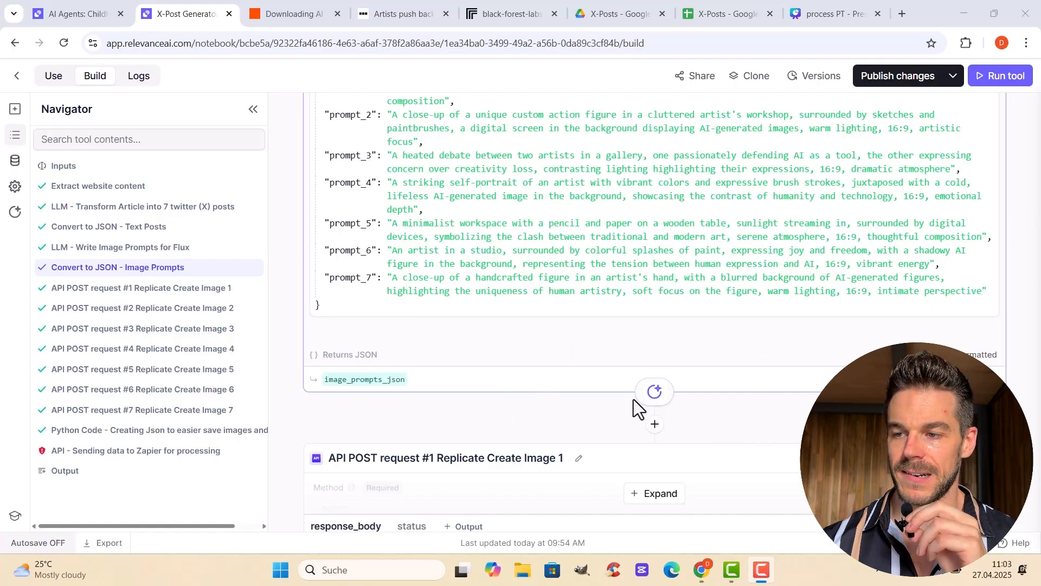
Expand API POST request #1 Replicate Create Image 1, review its URL and headers, and highlight the input block of its JSON object
scroll(591, 418, down, 3)
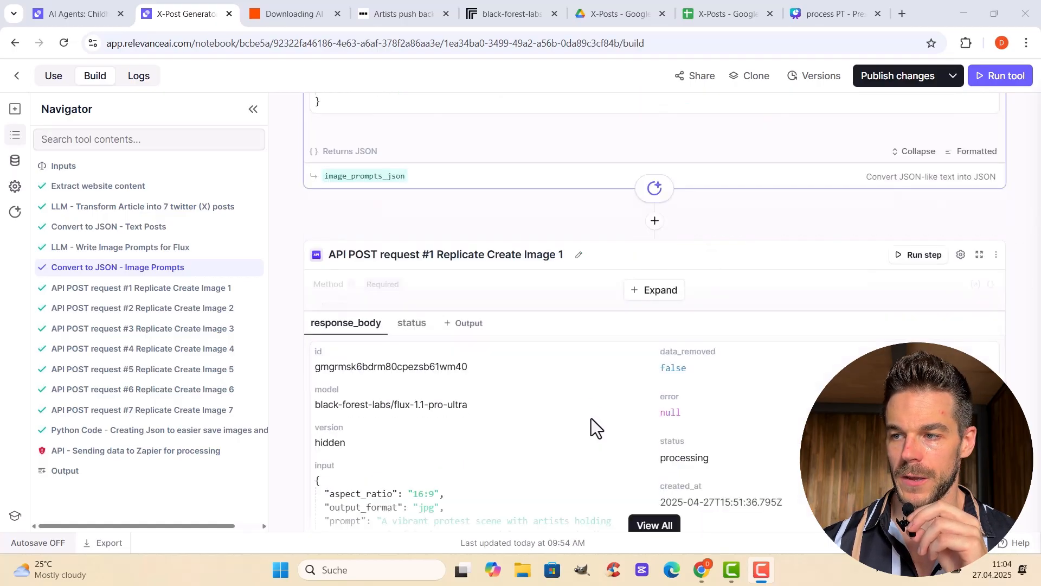
click(663, 291)
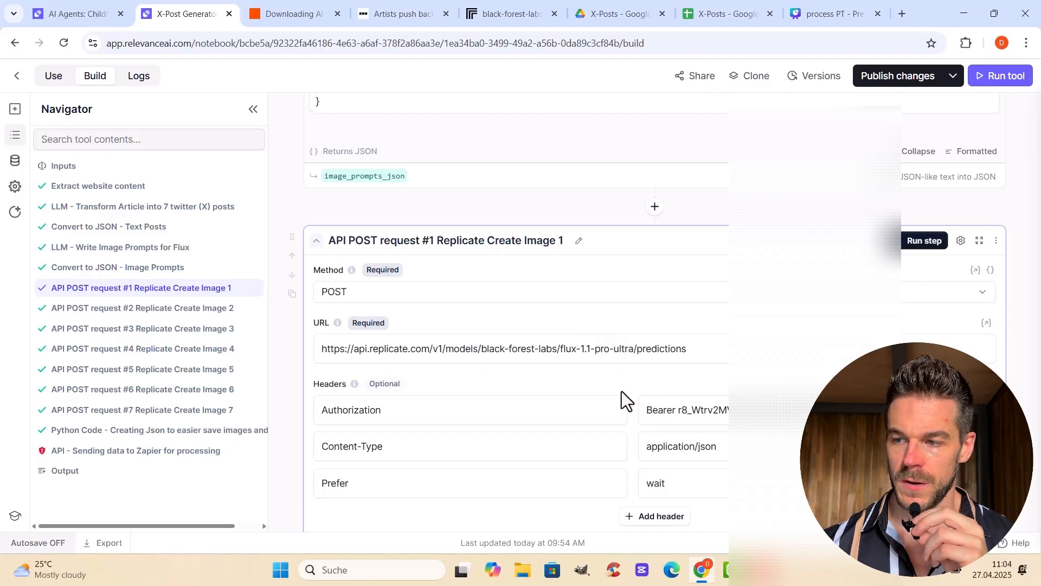
scroll(622, 392, down, 5)
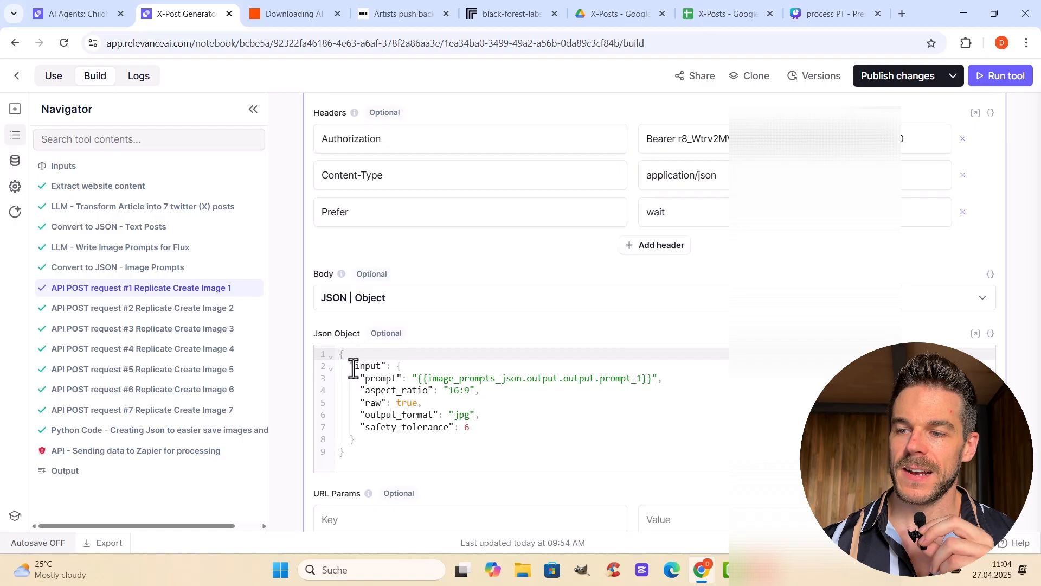
drag(353, 369, 407, 434)
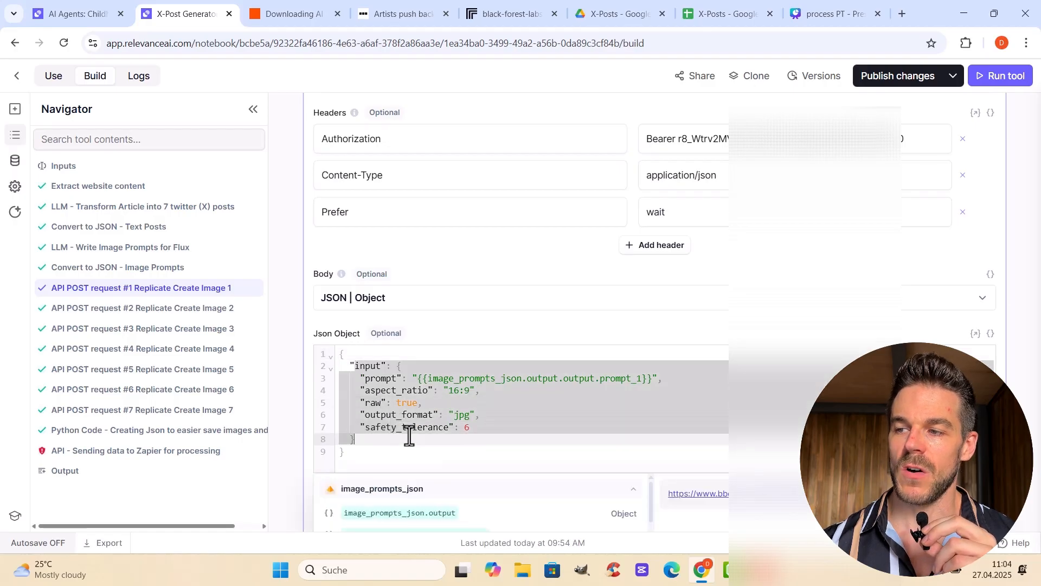
click(587, 330)
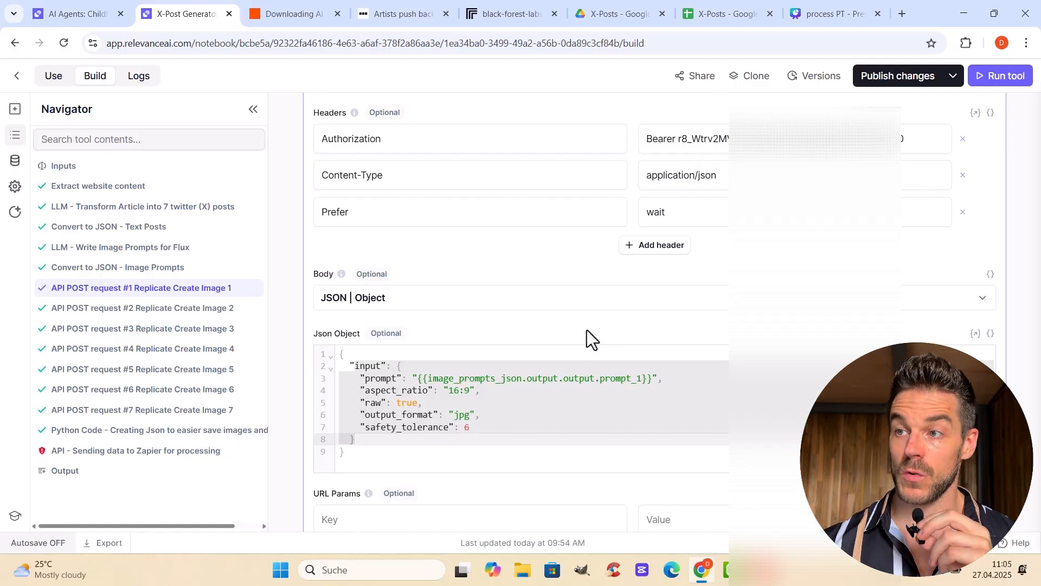
Switch to the Replicate flux-1.1-pro-ultra page, open its HTTP API instructions, and examine the token setup and example curl request
click(507, 6)
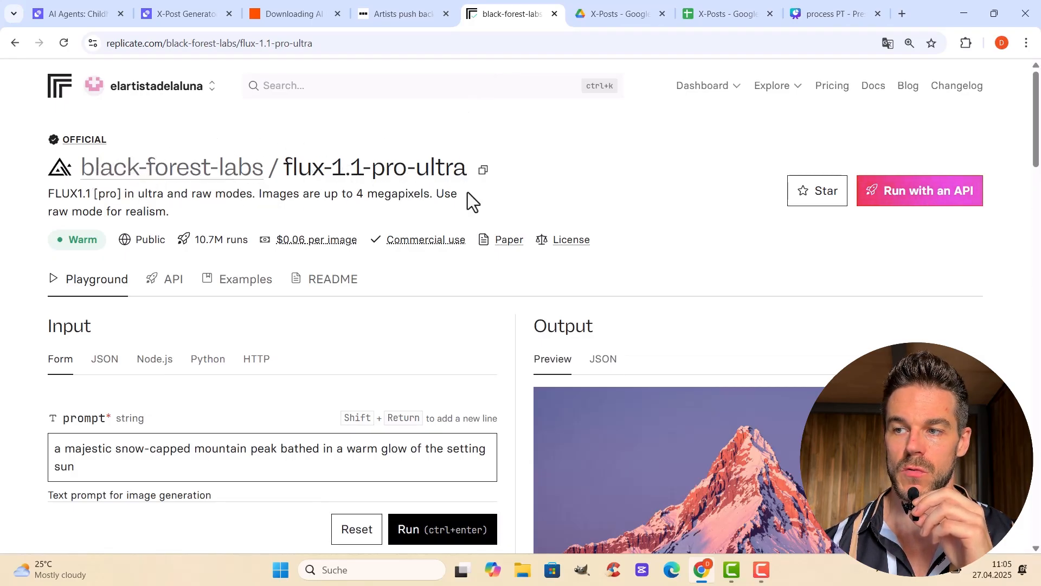
click(173, 296)
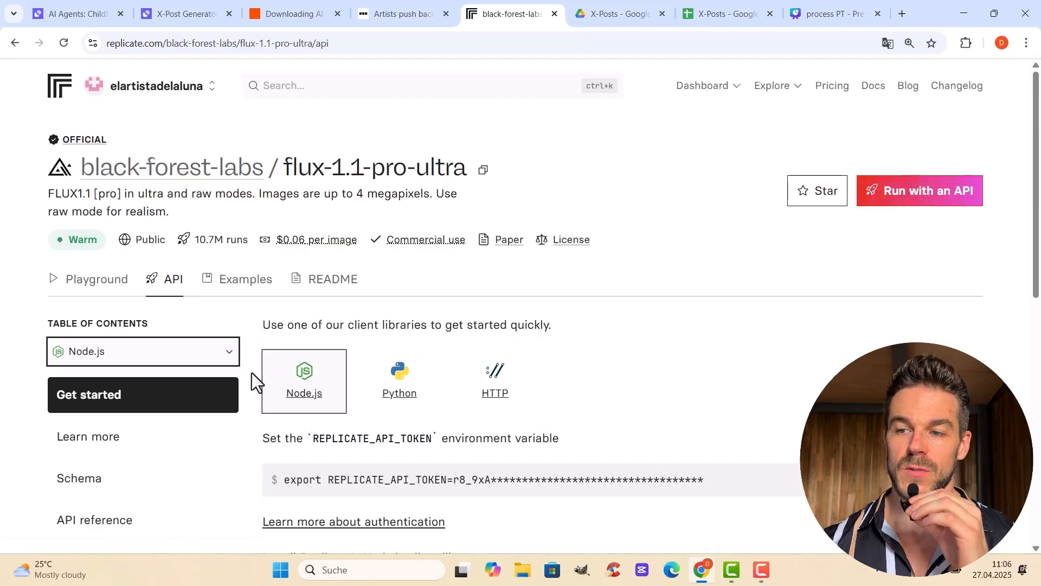
click(233, 351)
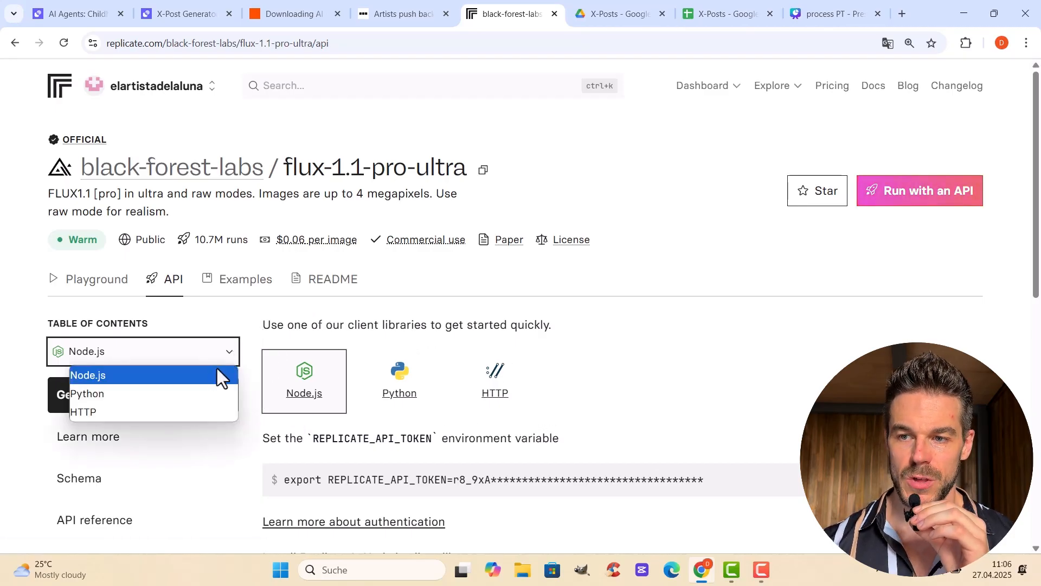
click(132, 417)
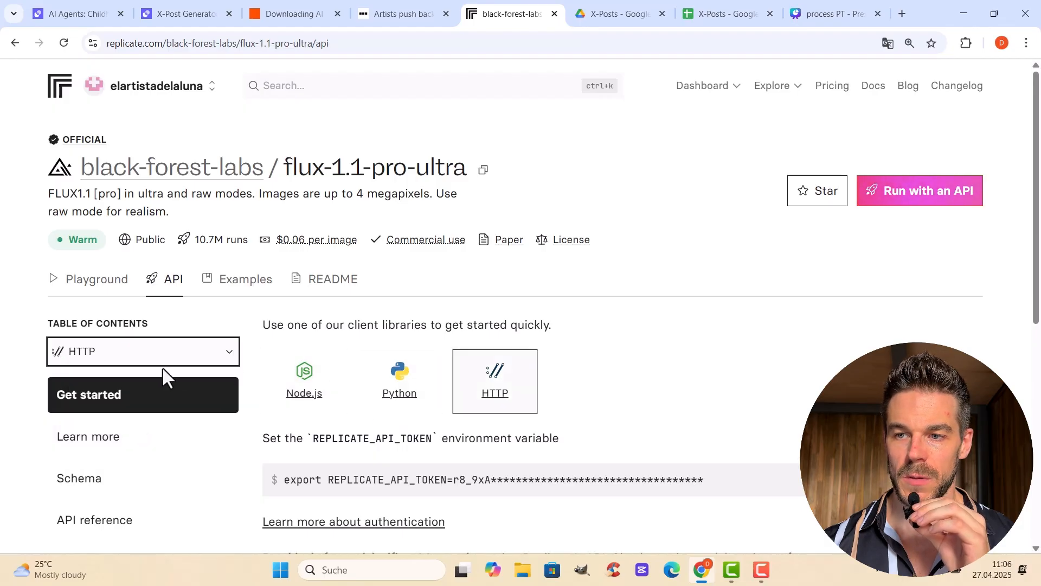
scroll(267, 415, down, 2)
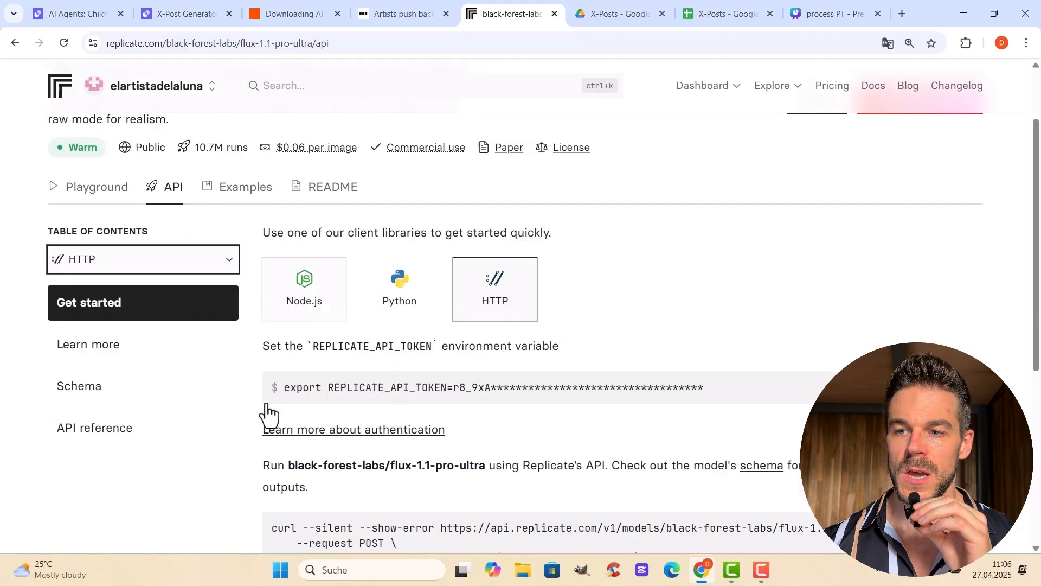
scroll(267, 415, down, 1)
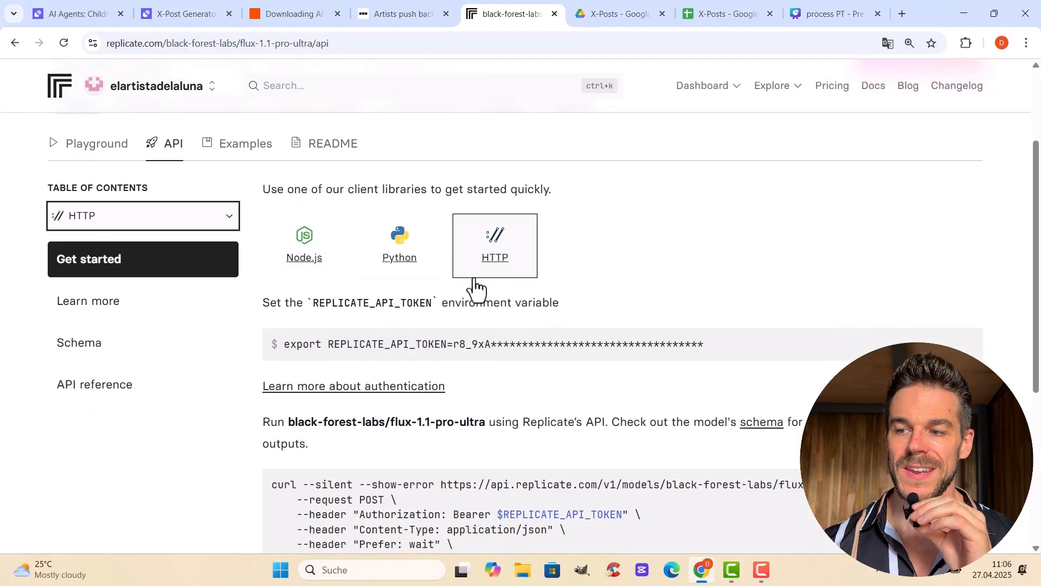
scroll(406, 418, down, 3)
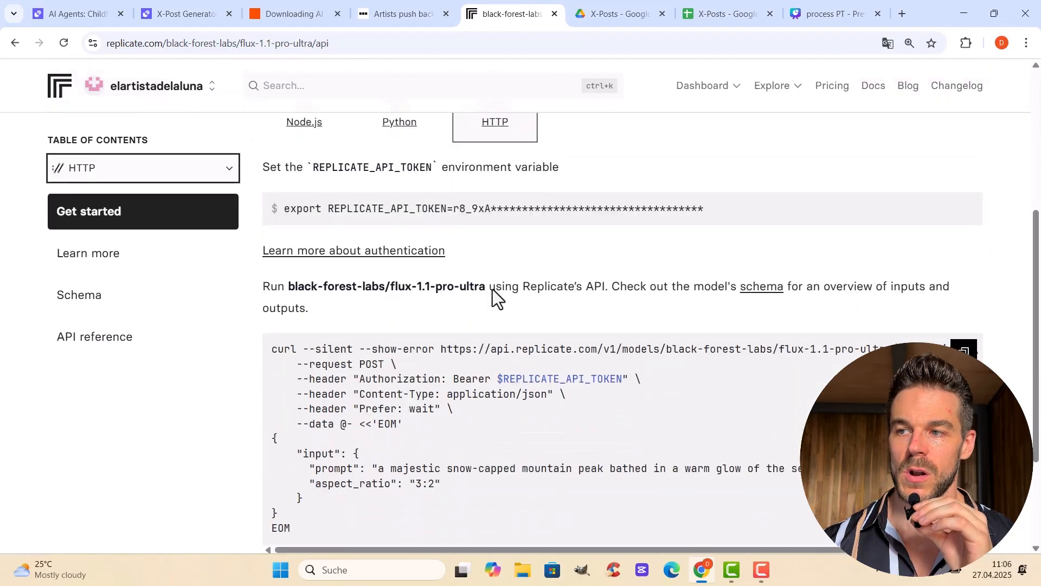
scroll(315, 447, up, 2)
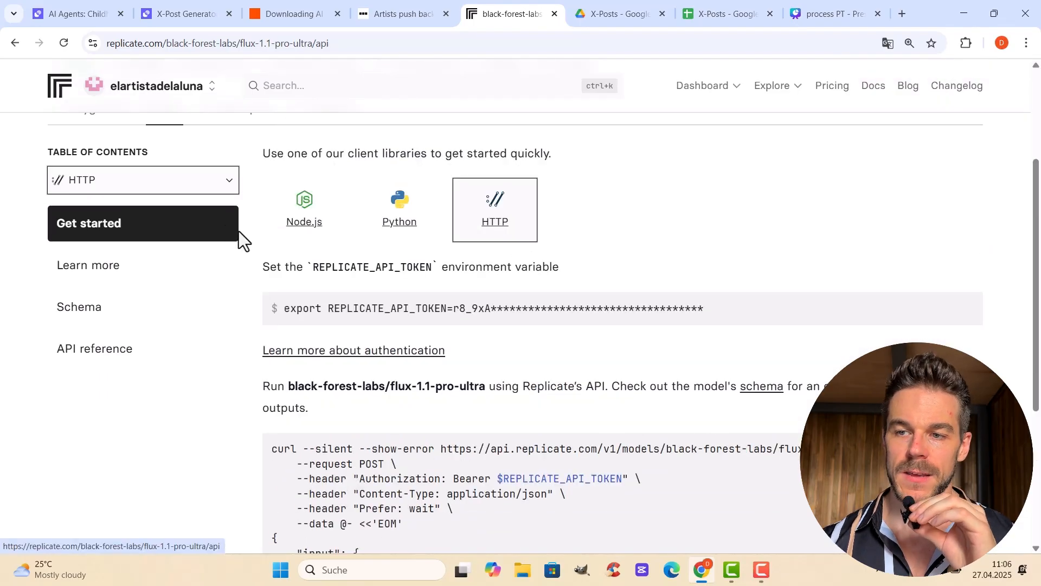
Open the model's input schema in JSON form and examine the raw, seed, prompt and aspect_ratio properties
click(117, 307)
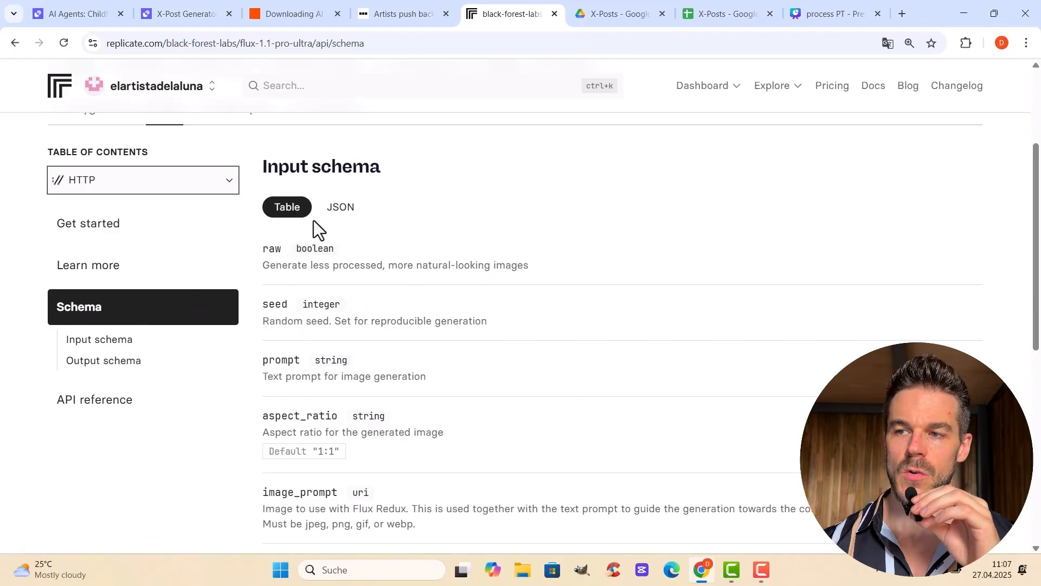
click(337, 218)
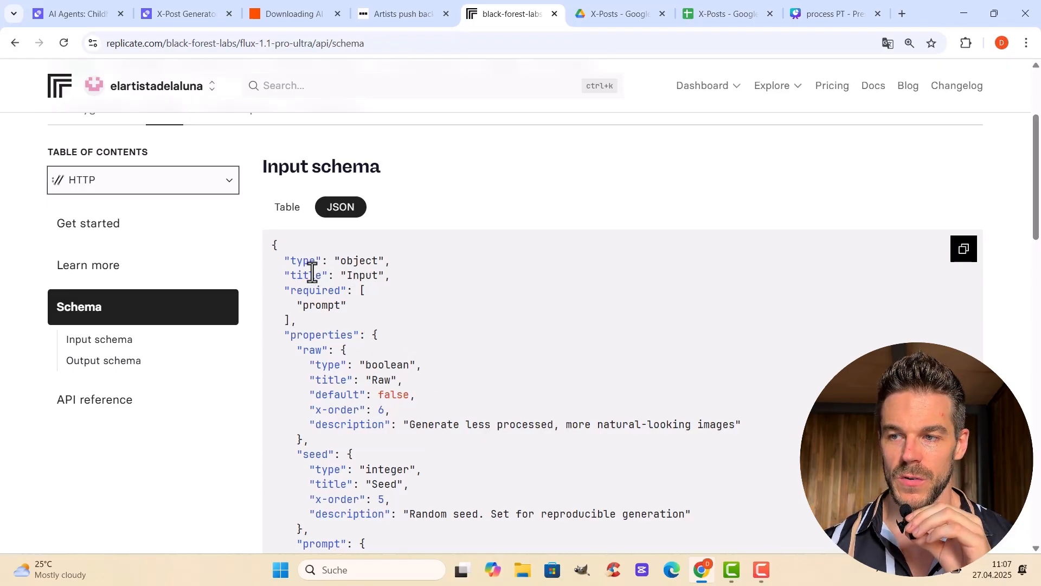
scroll(376, 317, down, 10)
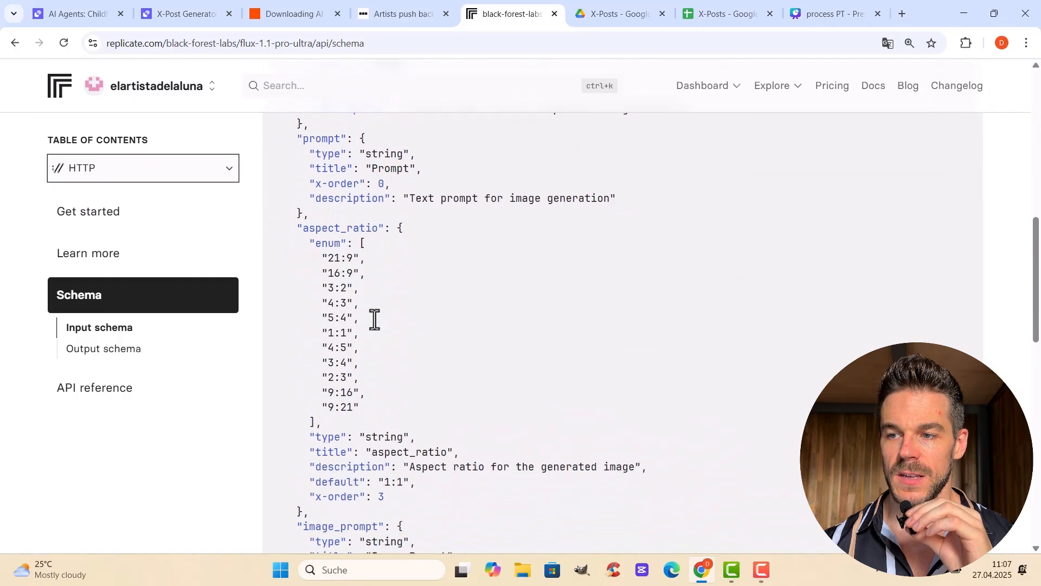
scroll(375, 325, down, 3)
scroll(411, 382, up, 10)
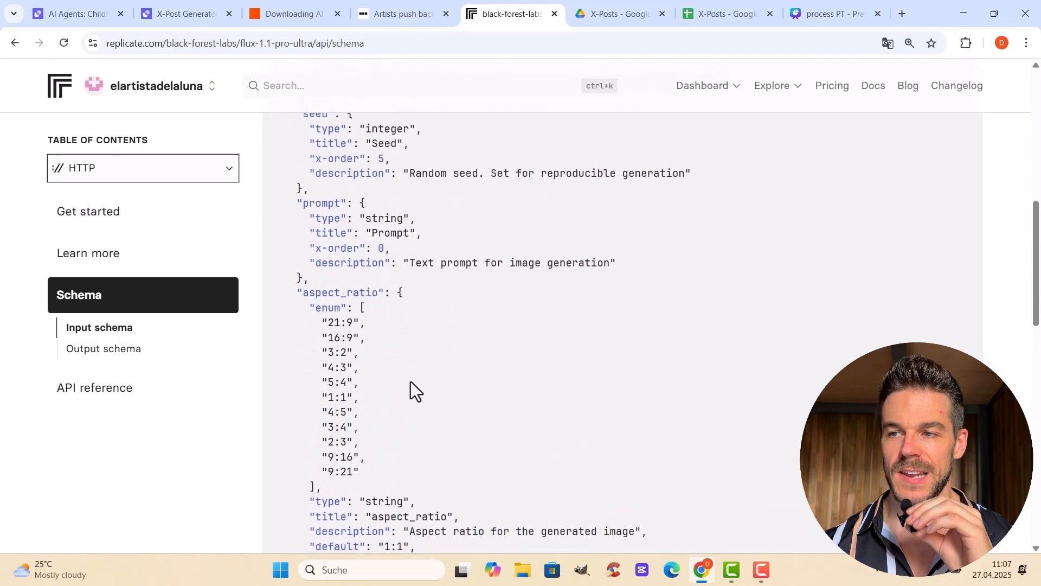
scroll(411, 382, up, 1)
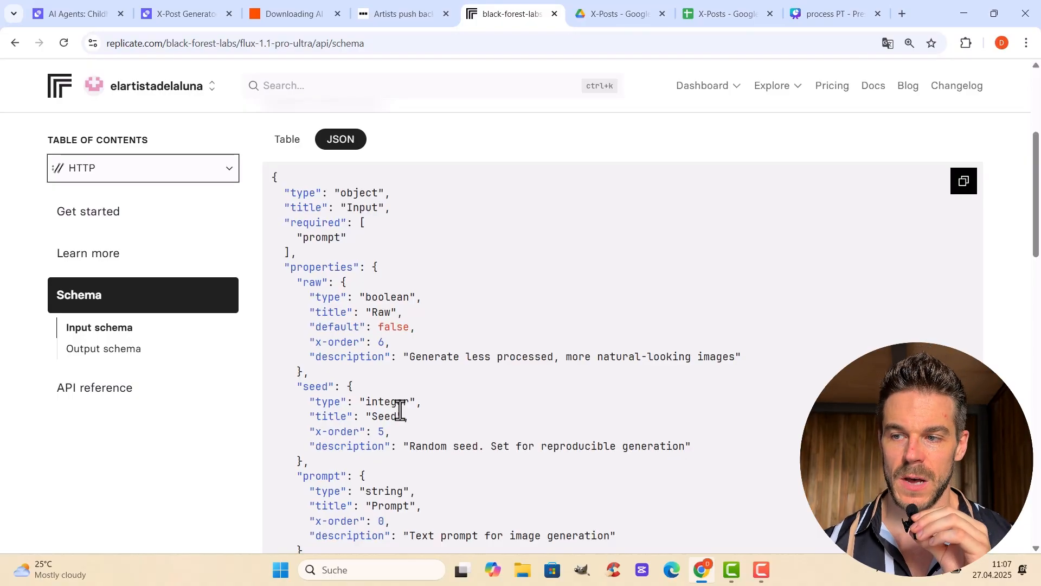
scroll(457, 439, down, 2)
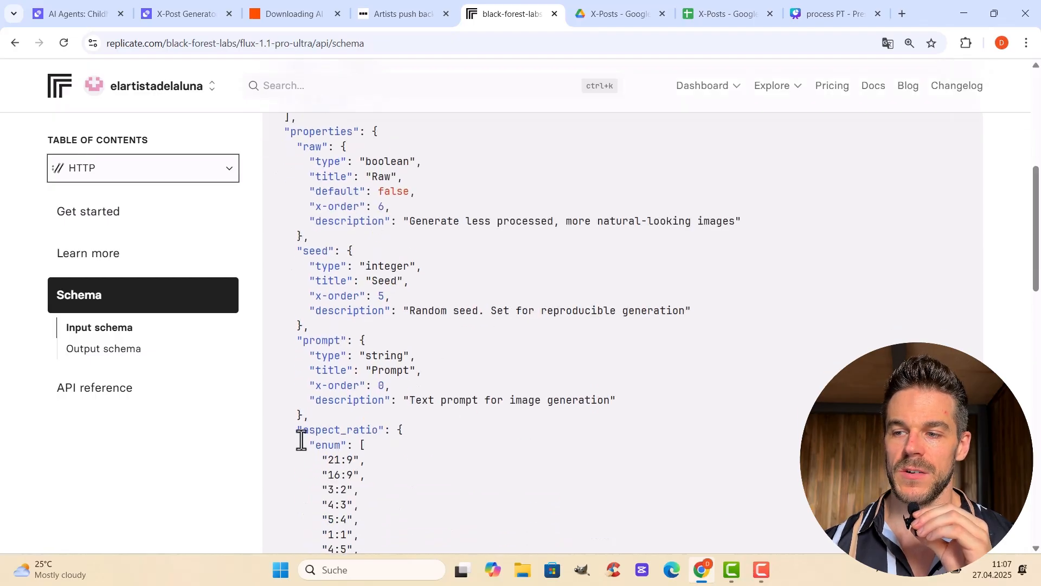
scroll(416, 436, down, 1)
scroll(415, 436, down, 1)
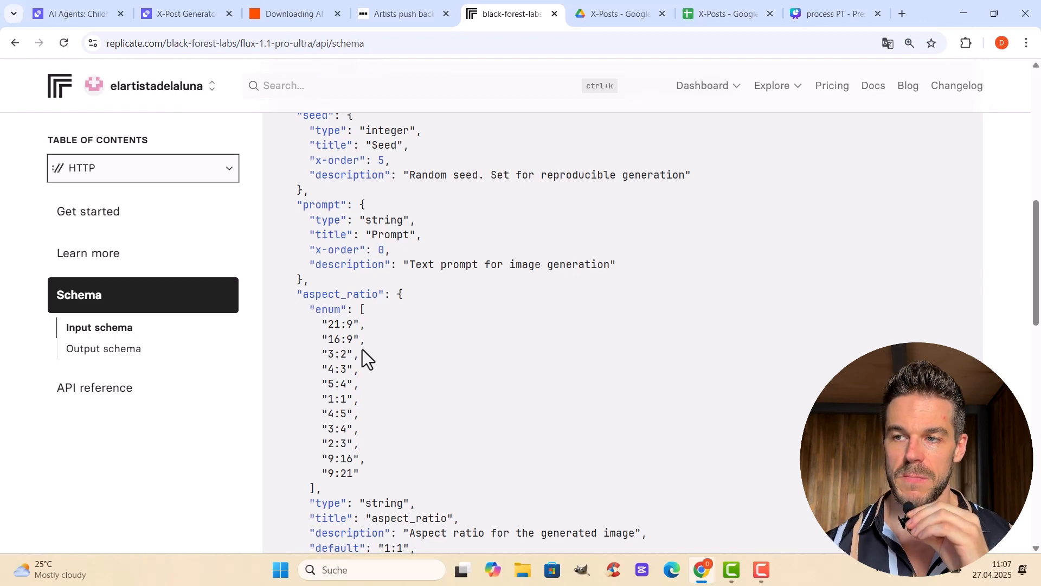
scroll(520, 418, up, 6)
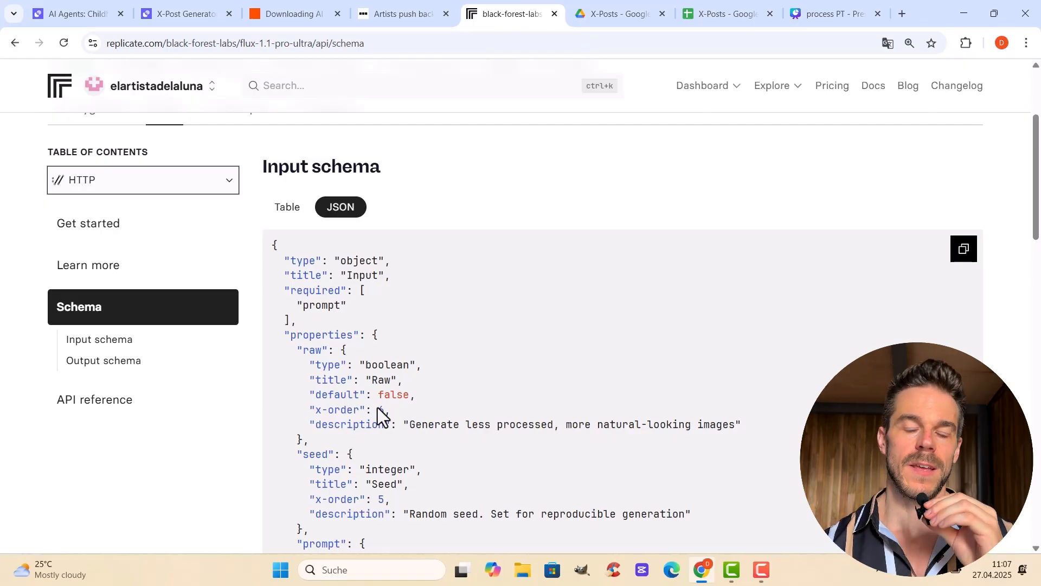
Back in the X-Post Generator tool, review the JSON object of API POST request #2 and go to request #7
click(175, 4)
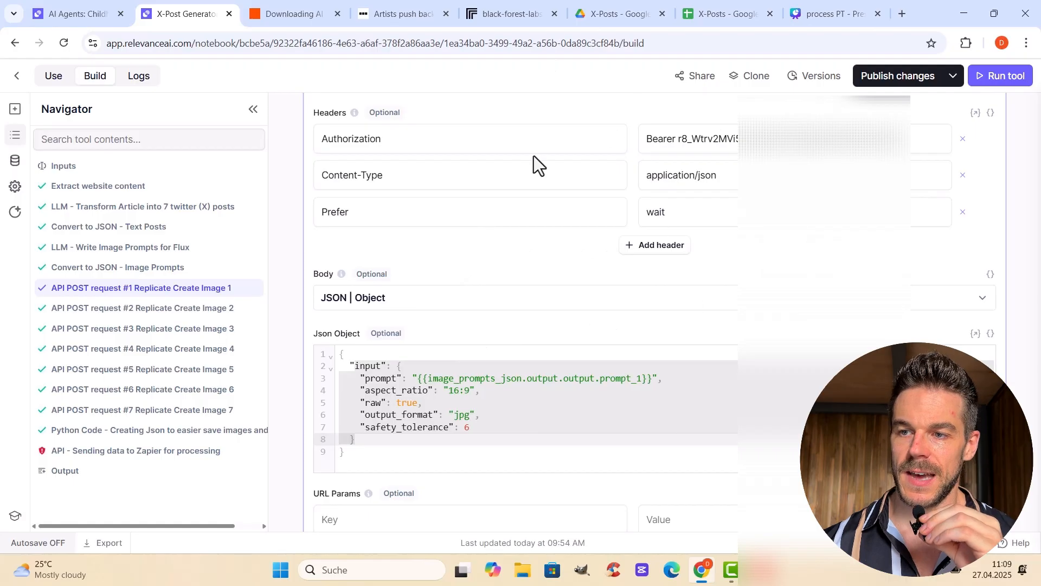
click(205, 314)
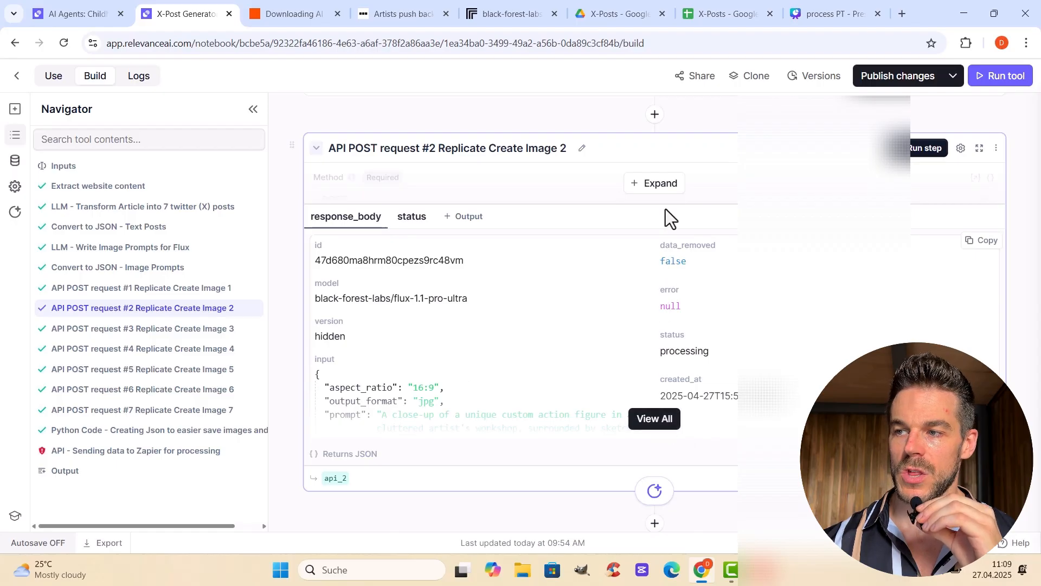
click(656, 184)
scroll(717, 337, down, 5)
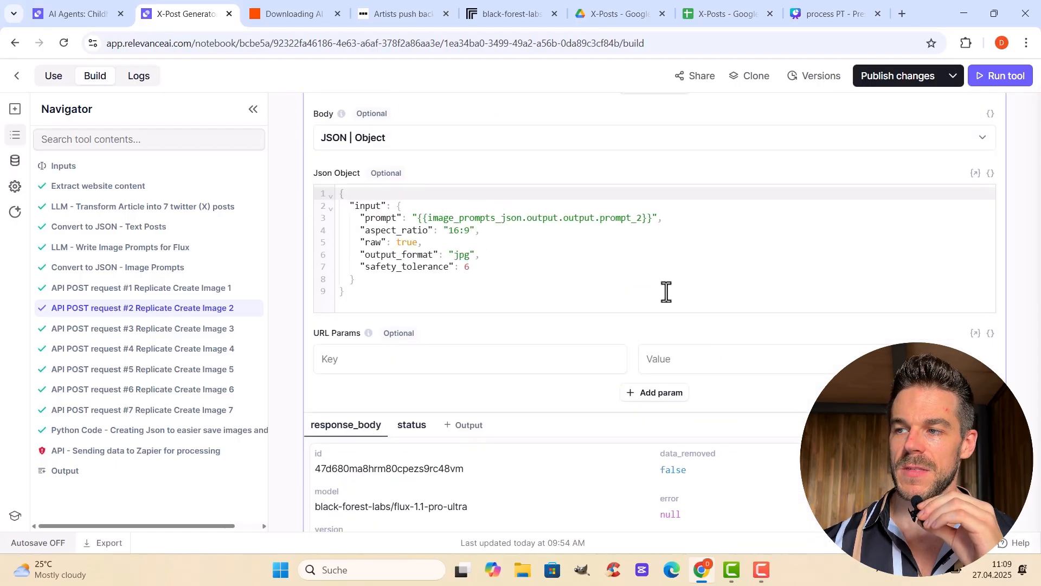
scroll(651, 277, up, 2)
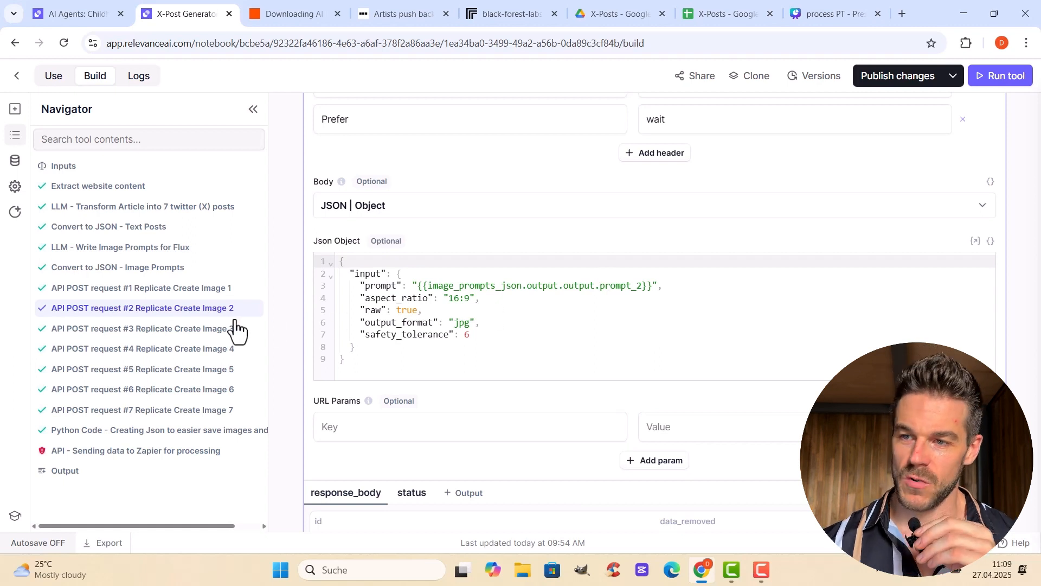
click(261, 409)
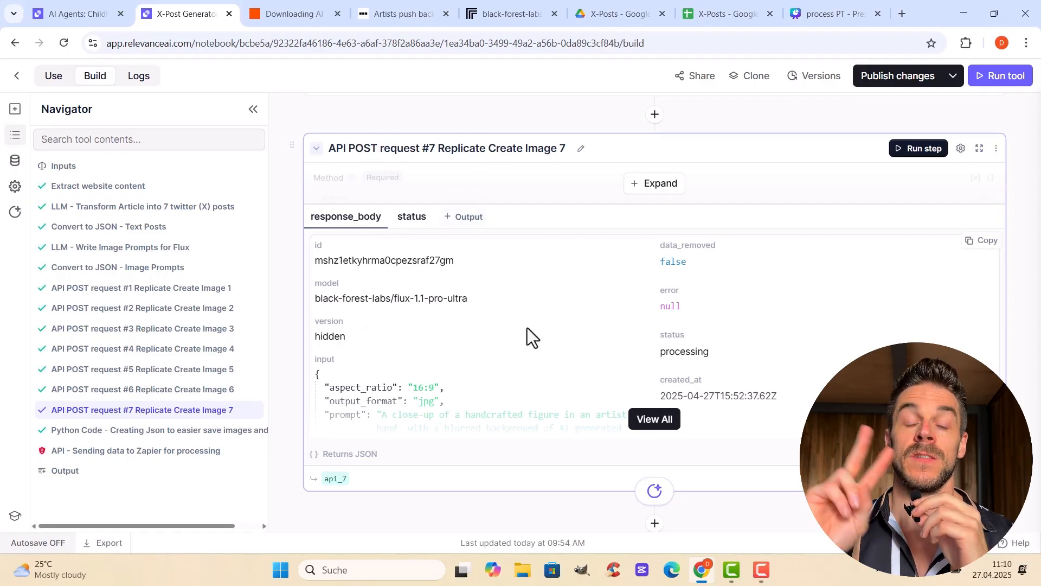
Expand the Python Code step after request #7 and examine its image_urls and text_posts lists, source_url, delimiter and return block
scroll(527, 327, down, 5)
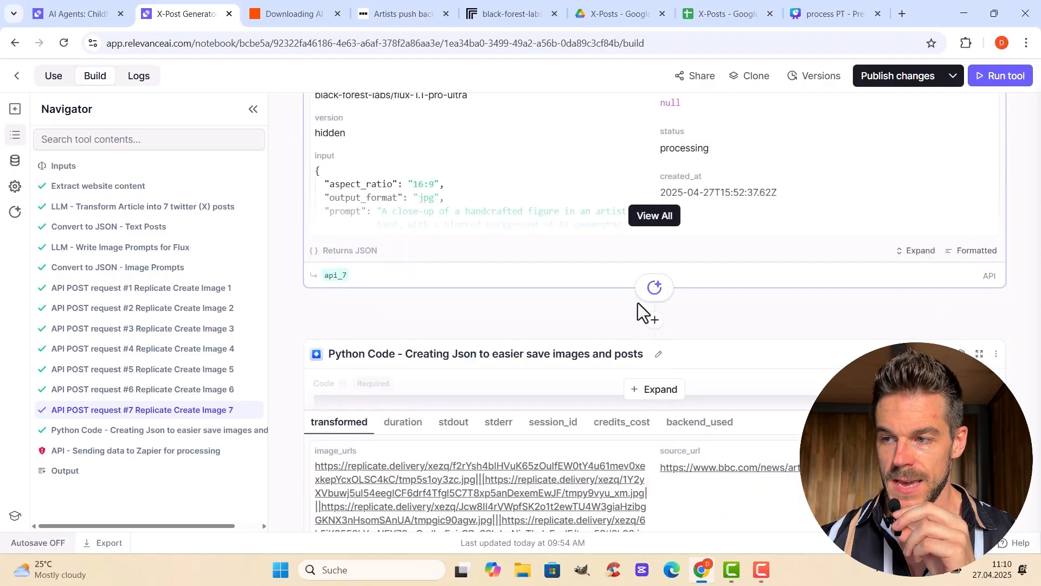
scroll(720, 324, down, 1)
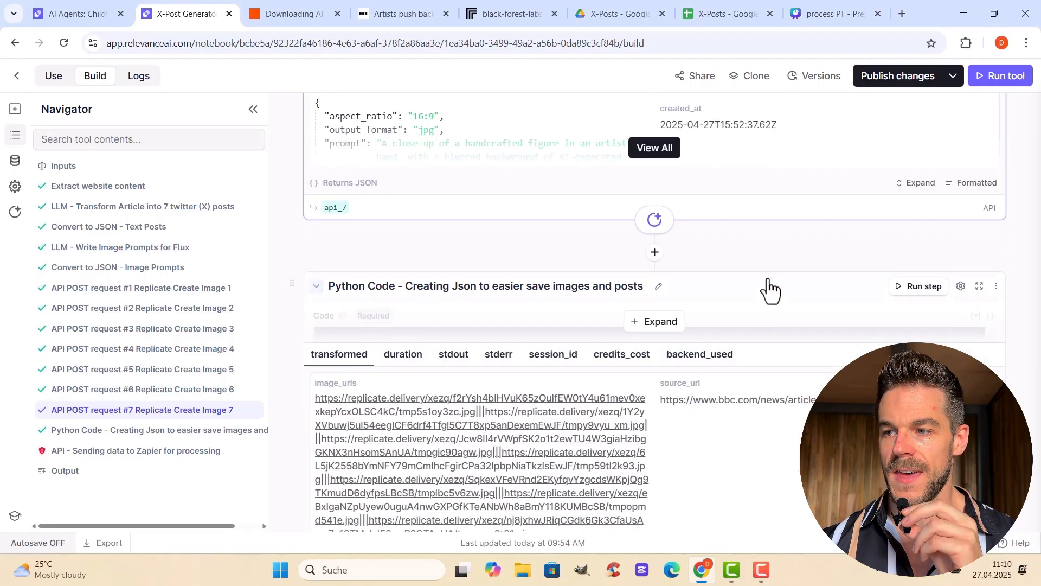
click(677, 325)
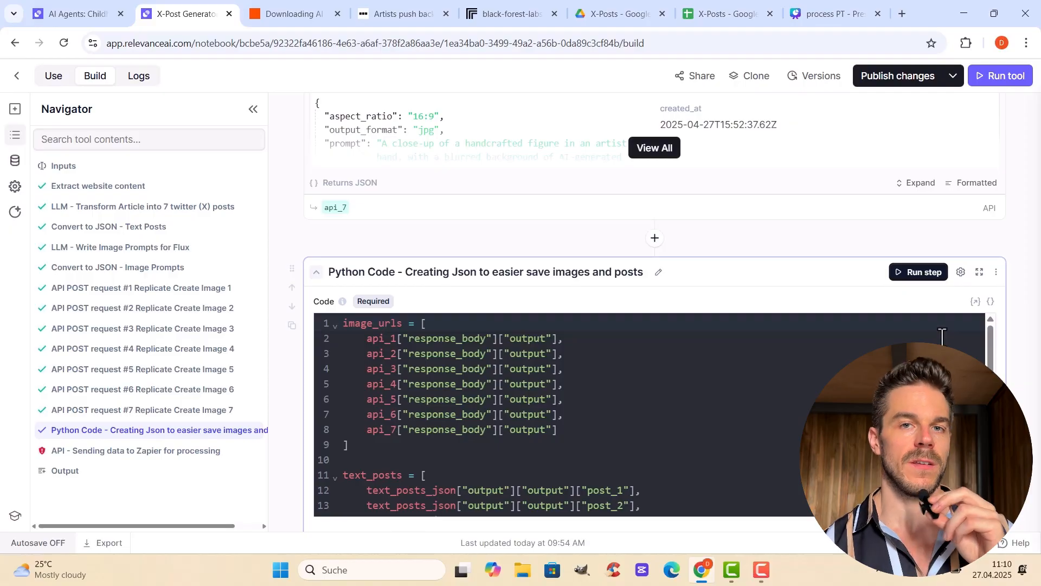
scroll(942, 337, down, 1)
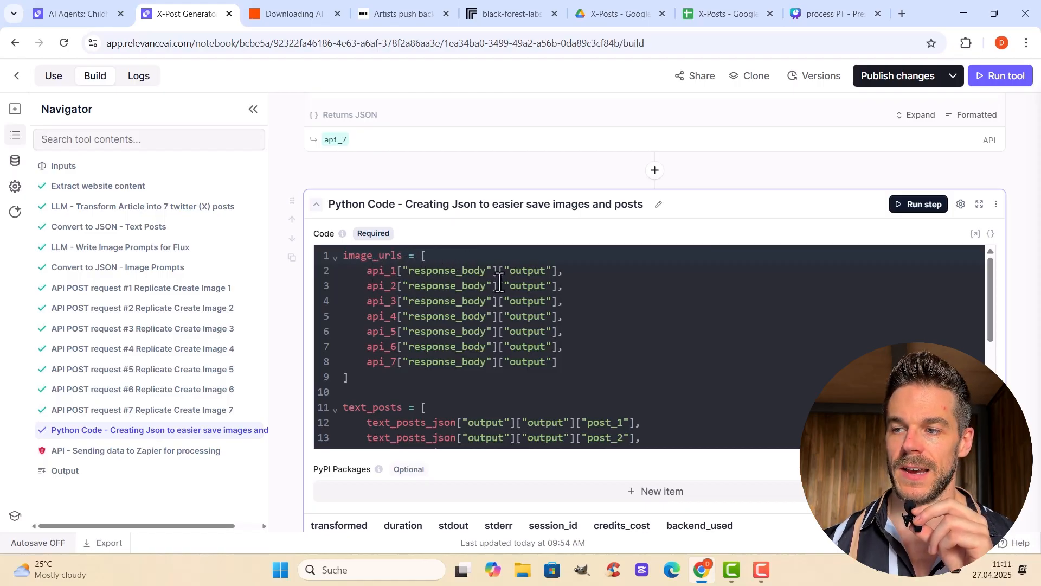
scroll(393, 382, up, 4)
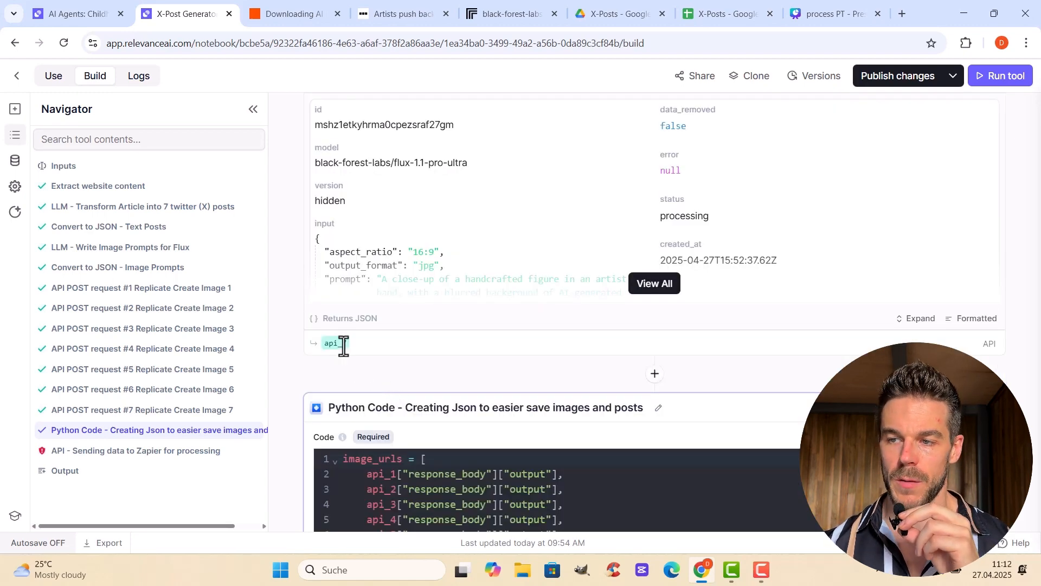
mouse_move(343, 345)
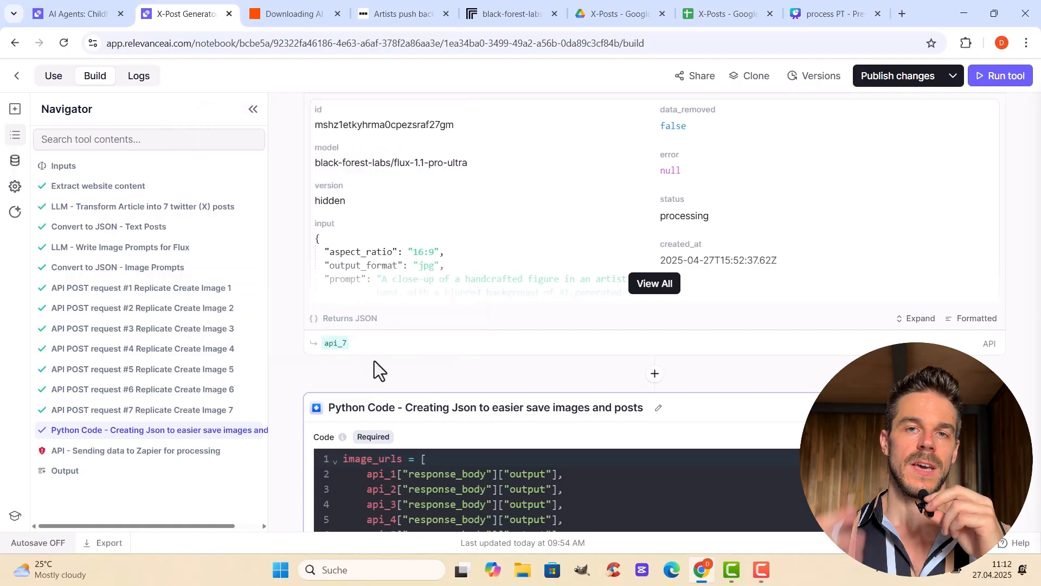
scroll(374, 361, down, 1)
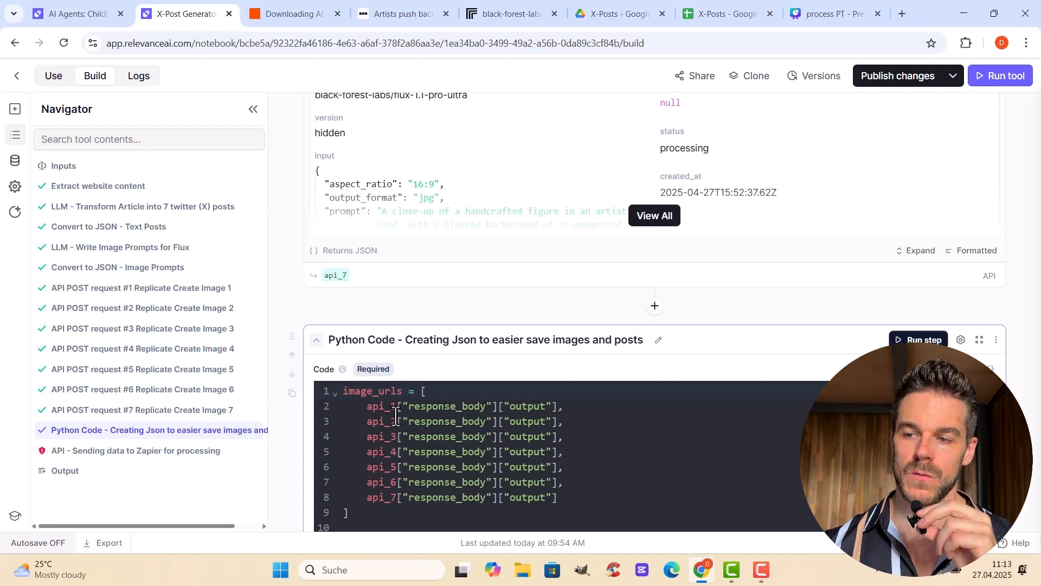
drag(991, 229, 992, 268)
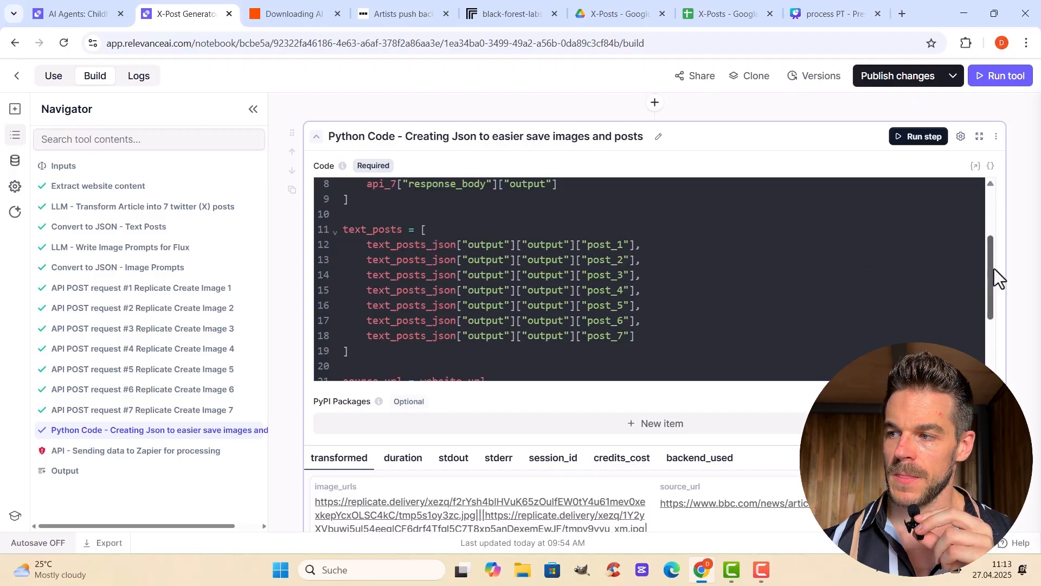
drag(994, 269, 997, 316)
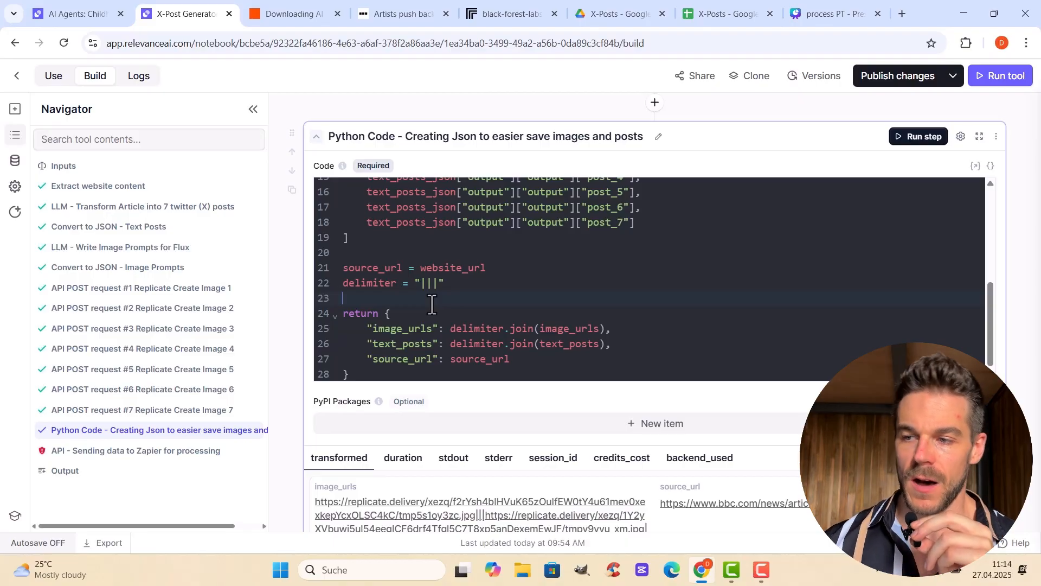
Review the Python Code step's transformed output, covering image_urls, text_posts and source_url
scroll(433, 305, down, 1)
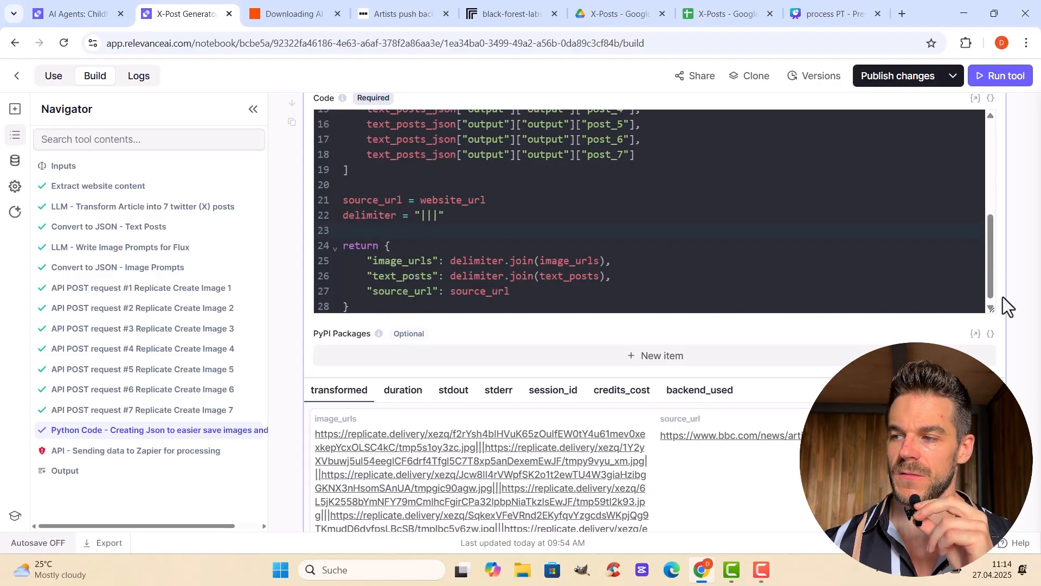
scroll(822, 379, down, 4)
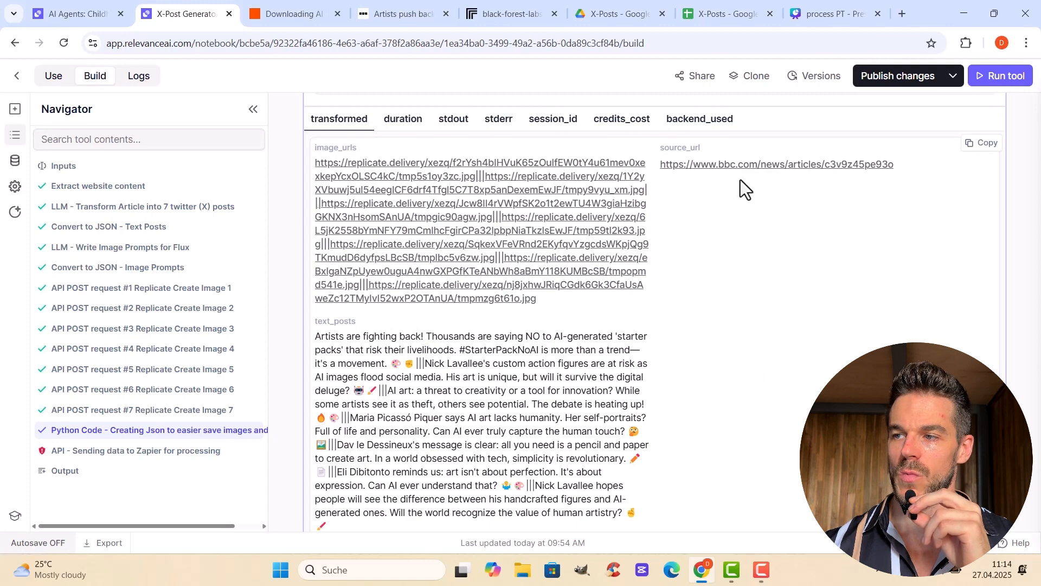
scroll(690, 294, down, 5)
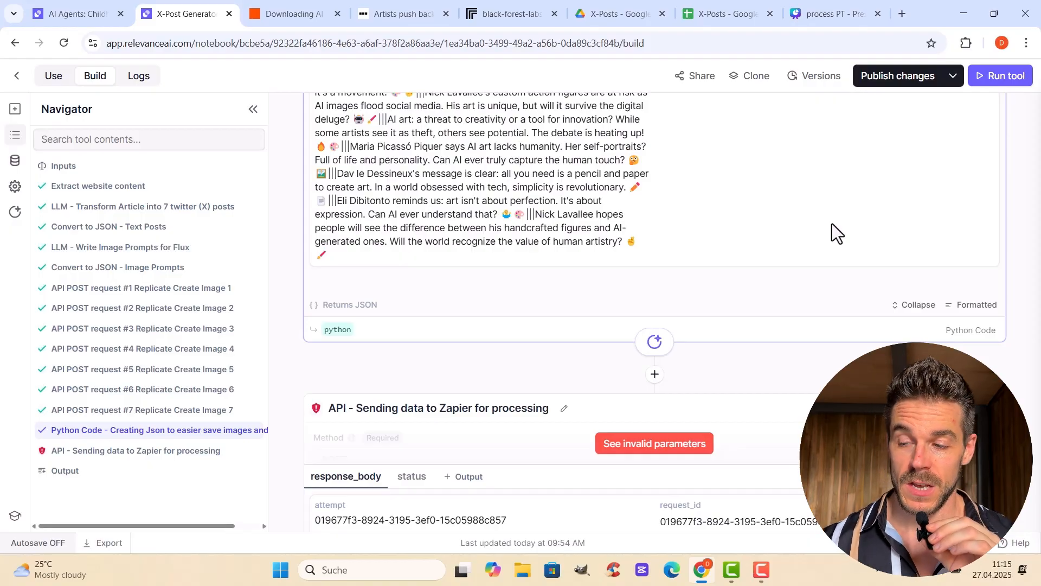
Expand the API - Sending data to Zapier for processing step to view its method, URL, headers and body
scroll(977, 233, down, 3)
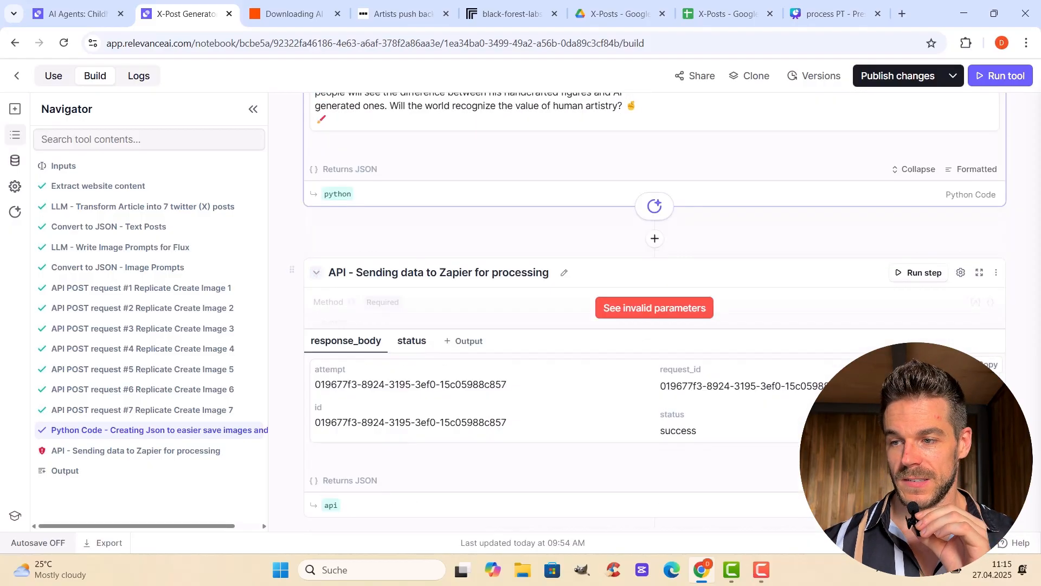
click(688, 312)
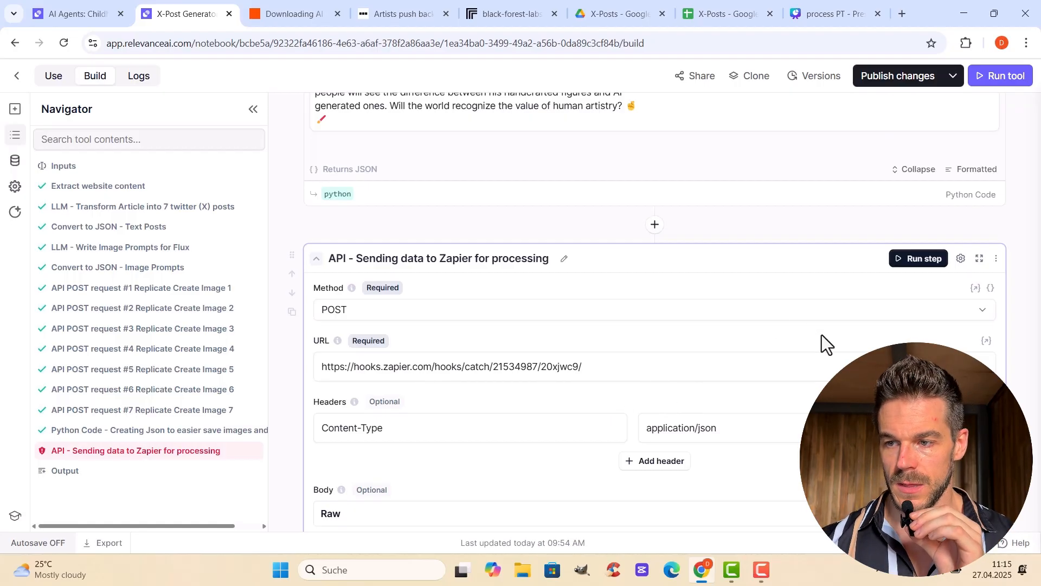
Examine the Zapier step's raw body variables image_urls, text_posts and source_url, checking them against the preview of the Python step's output
scroll(821, 336, down, 3)
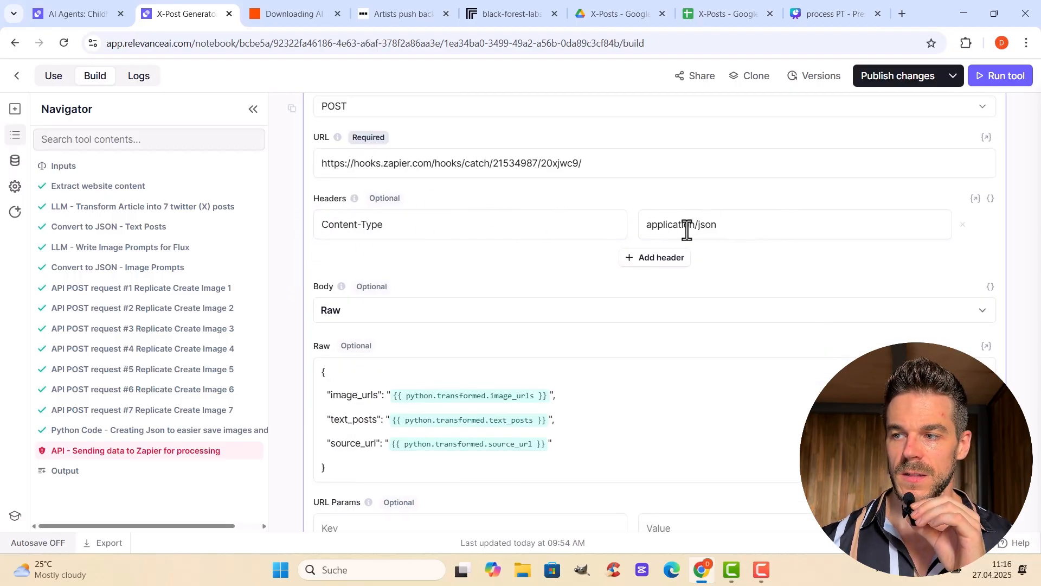
scroll(739, 318, down, 1)
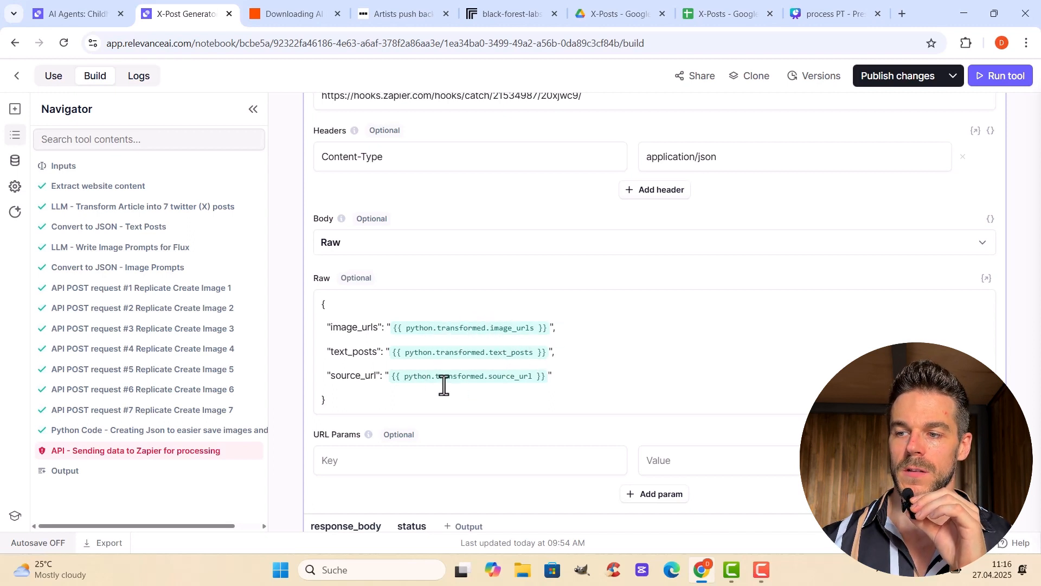
scroll(544, 371, up, 7)
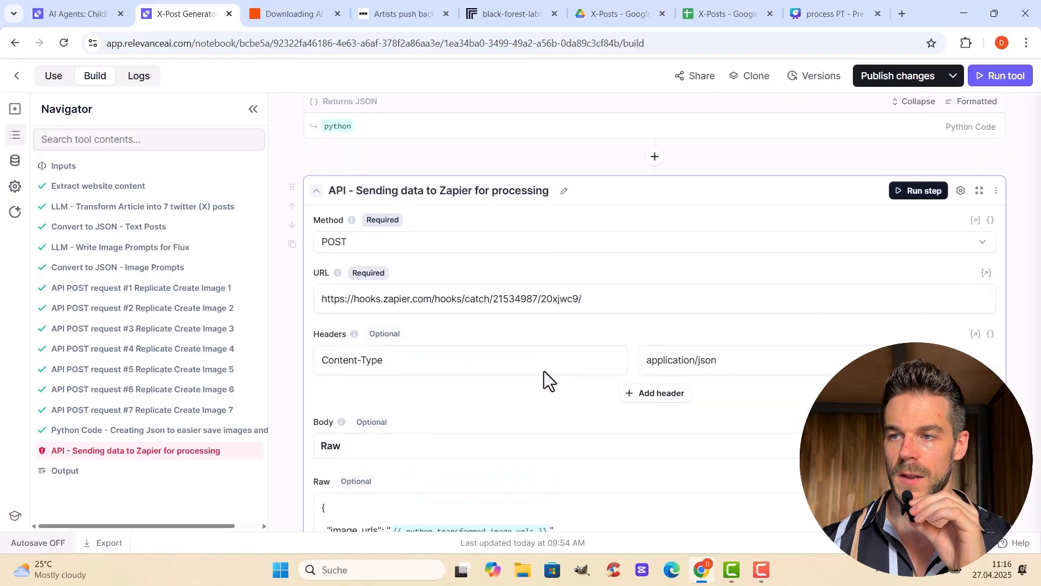
scroll(453, 361, up, 1)
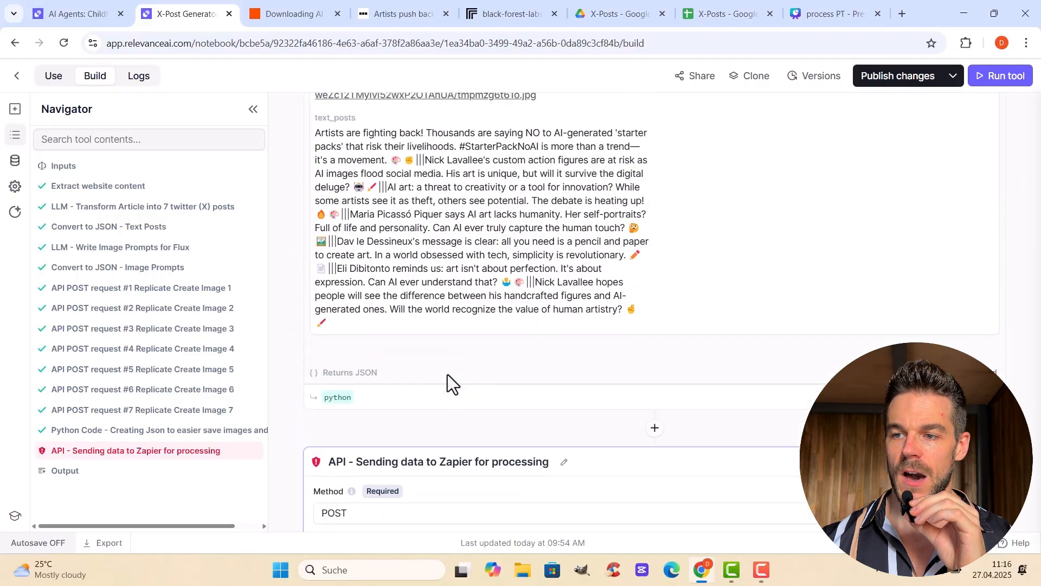
mouse_move(337, 398)
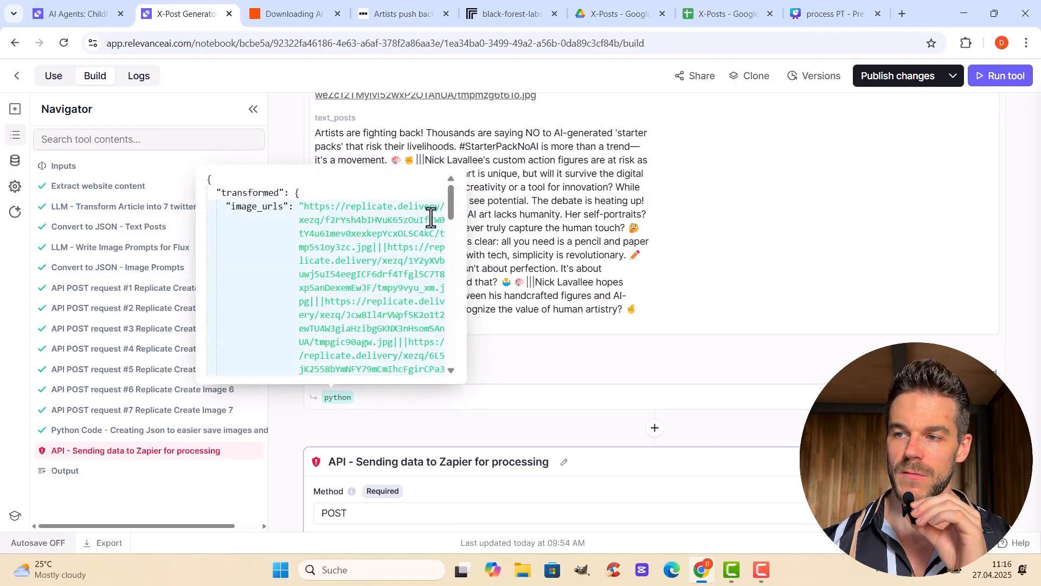
drag(448, 214, 457, 365)
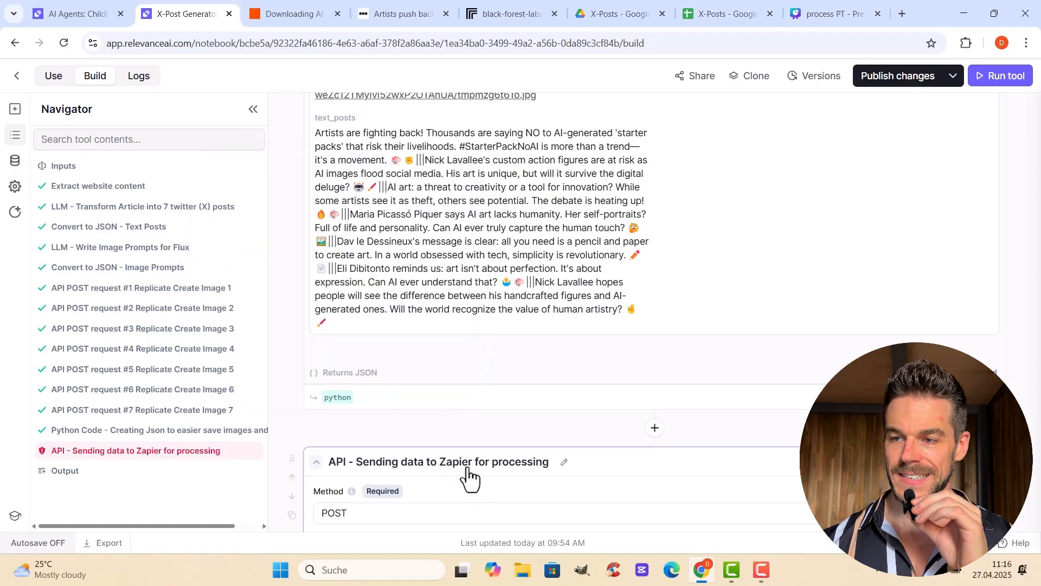
scroll(469, 477, down, 6)
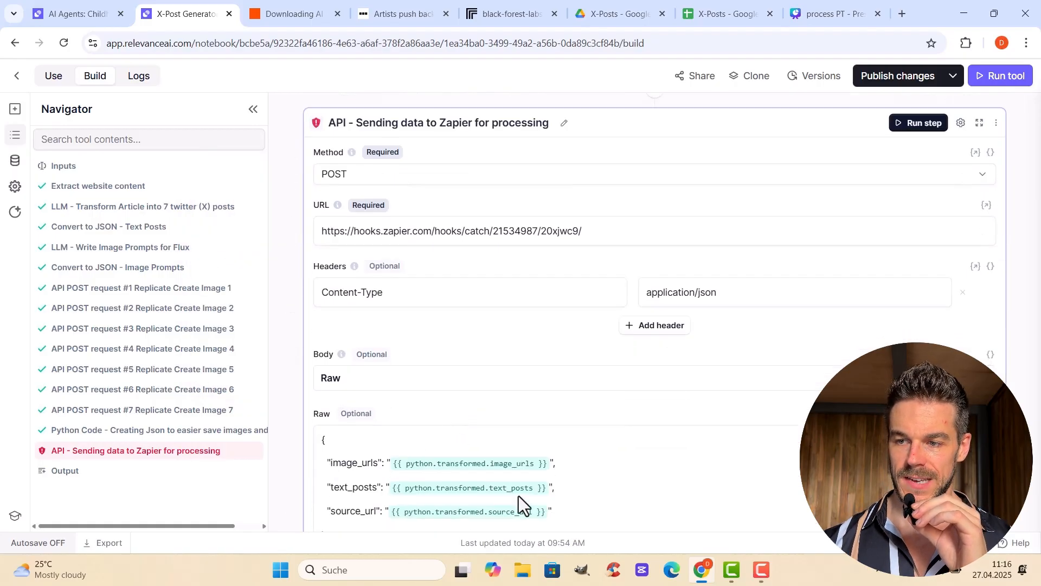
scroll(521, 467, down, 4)
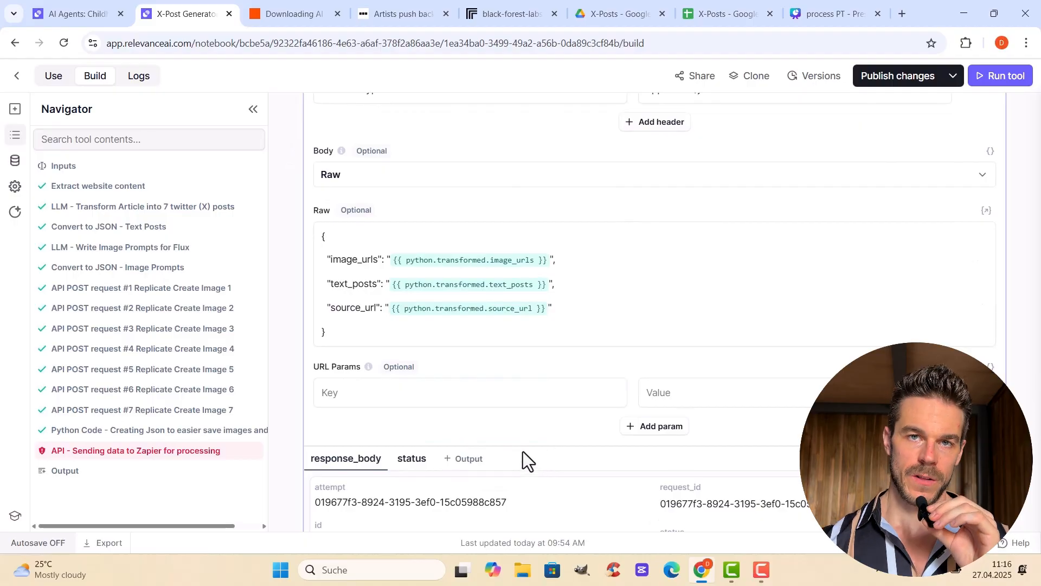
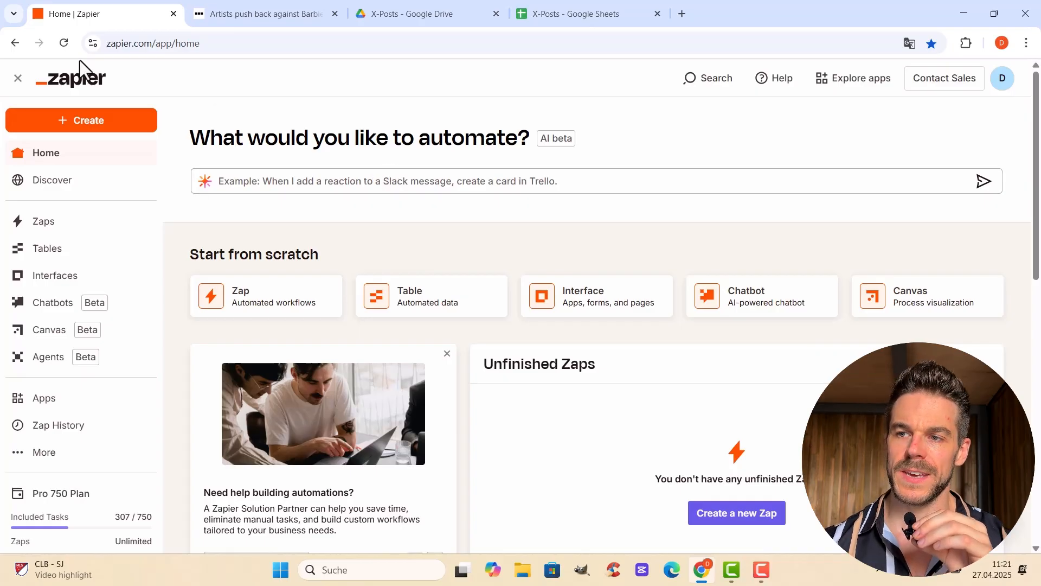
Open the Zaps list, find the Trigger X-Post Generator zap and view its published flow
click(62, 223)
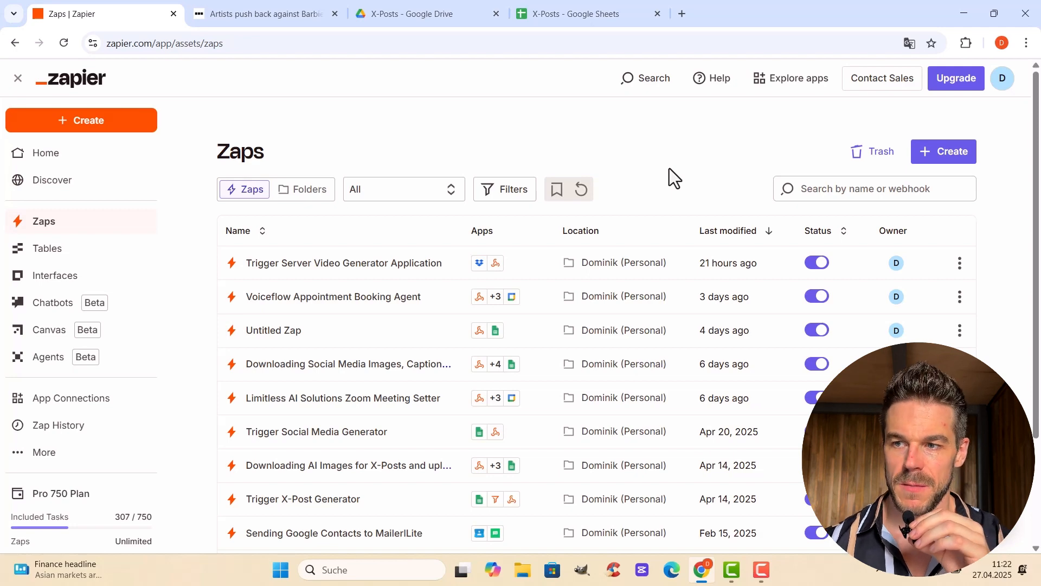
scroll(428, 340, down, 2)
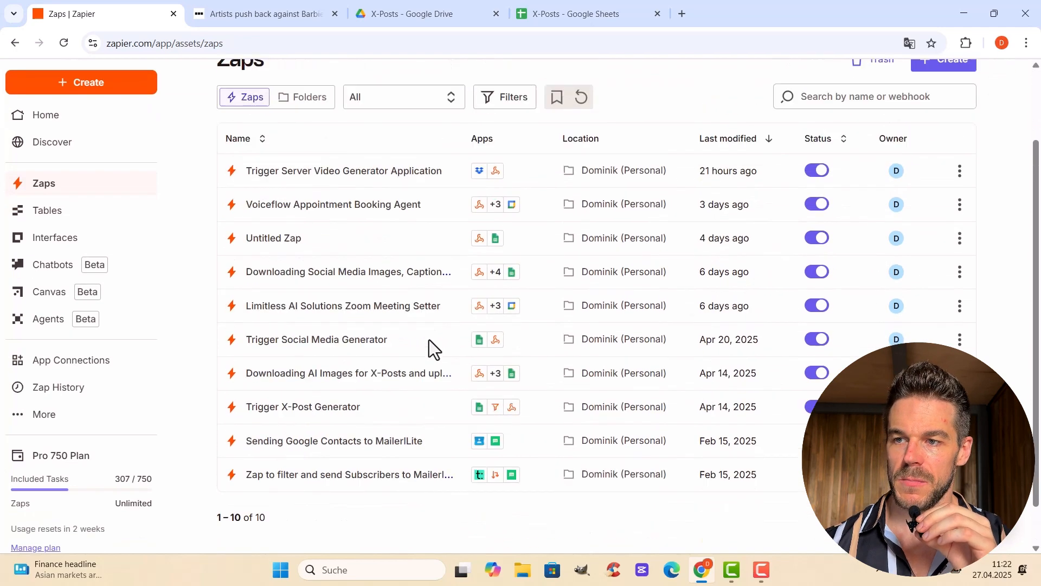
scroll(428, 340, up, 2)
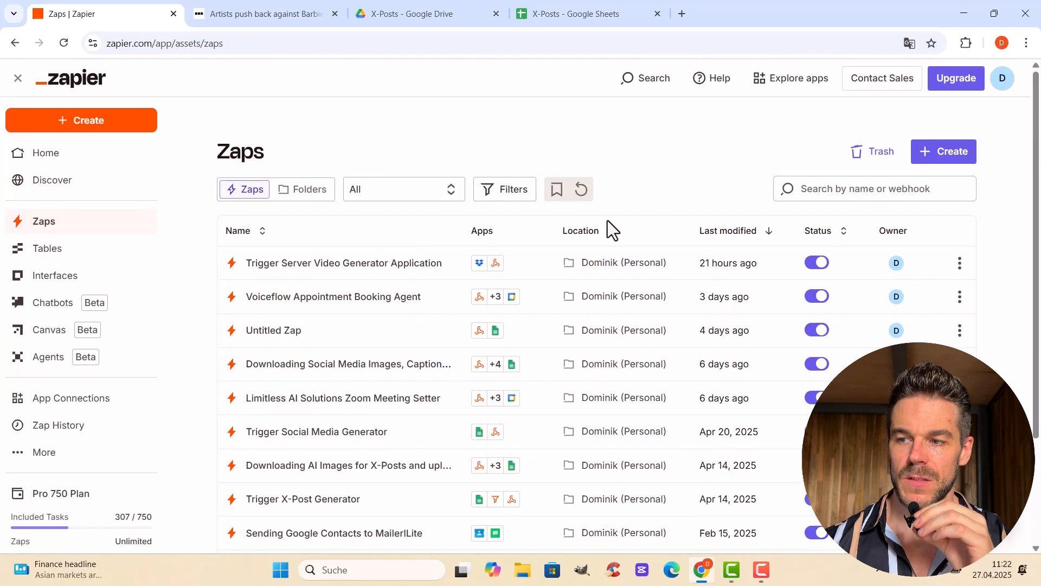
scroll(564, 287, down, 3)
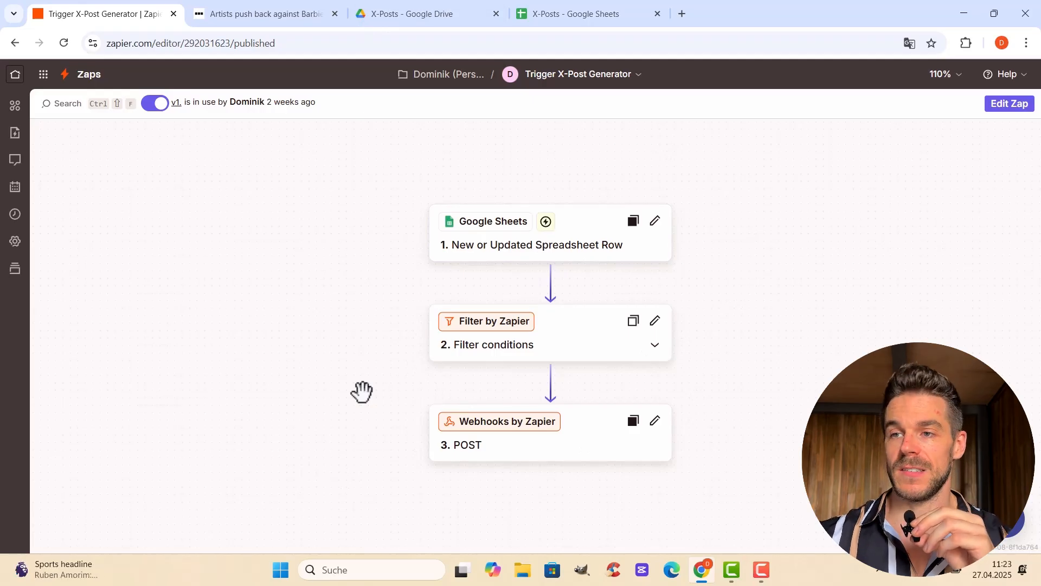
scroll(287, 336, up, 1)
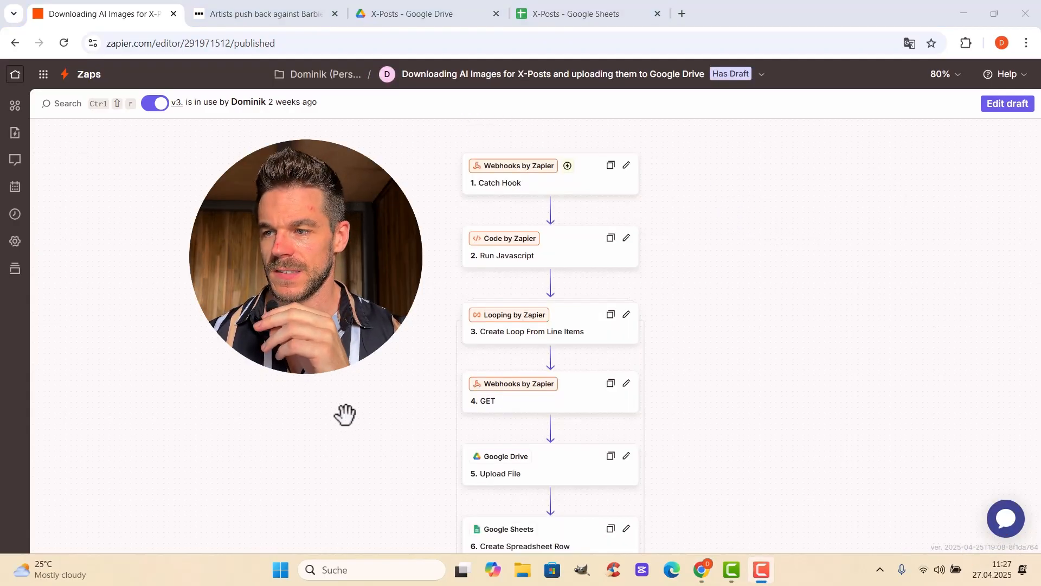
Look over the Downloading AI Images for X-Posts and uploading them to Google Drive zap and open its existing draft for editing
scroll(346, 399, down, 1)
scroll(346, 383, up, 2)
scroll(346, 380, down, 4)
scroll(346, 381, up, 3)
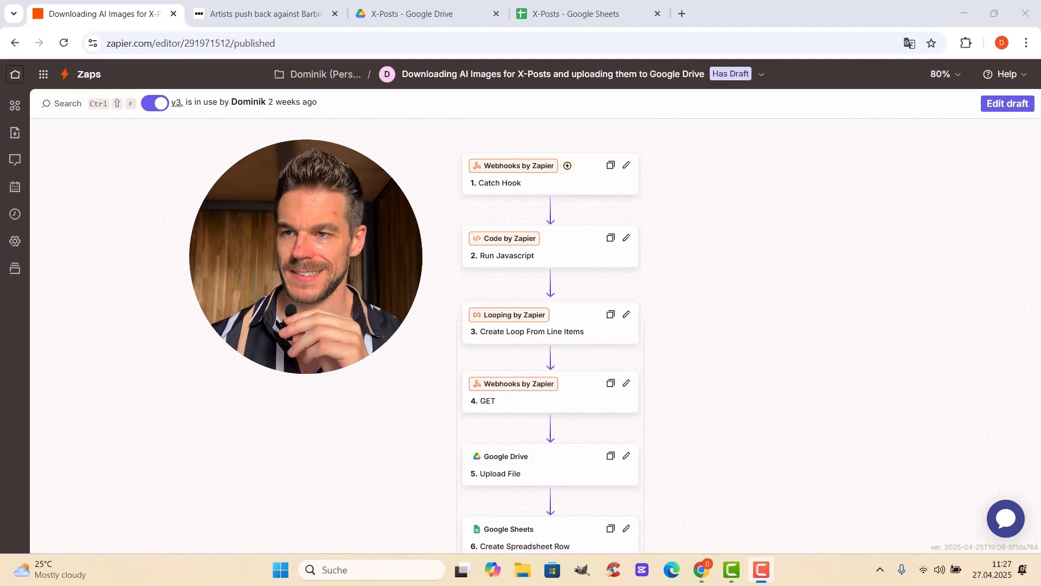
click(1003, 111)
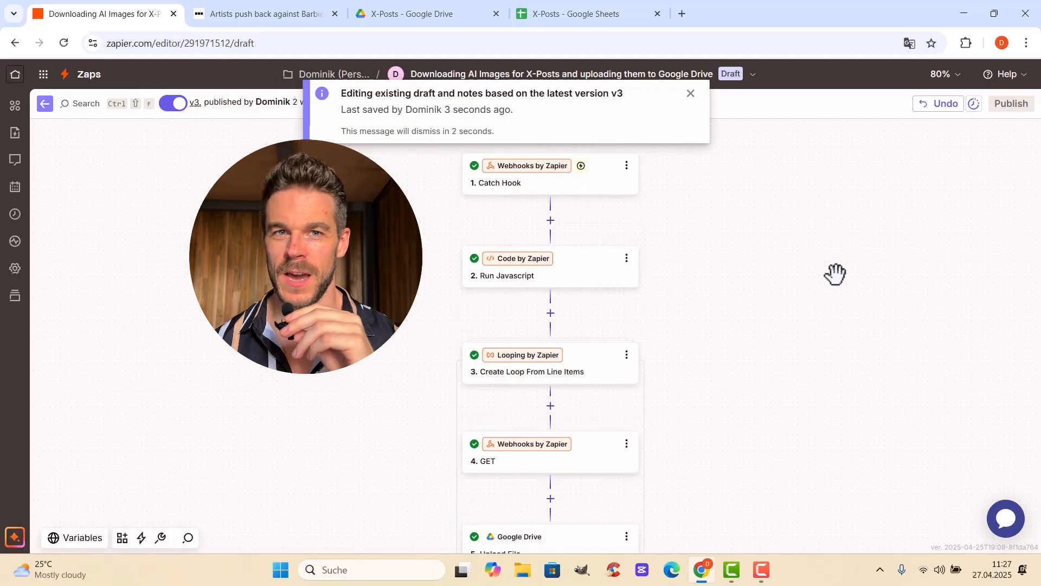
Pull new test records from the webhook for the Catch Hook trigger
click(601, 187)
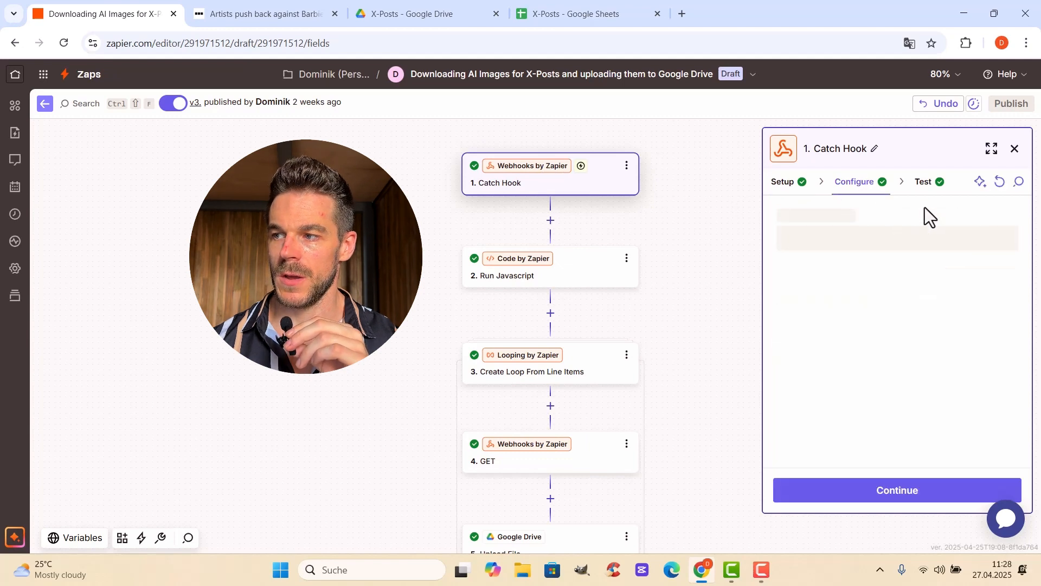
click(925, 184)
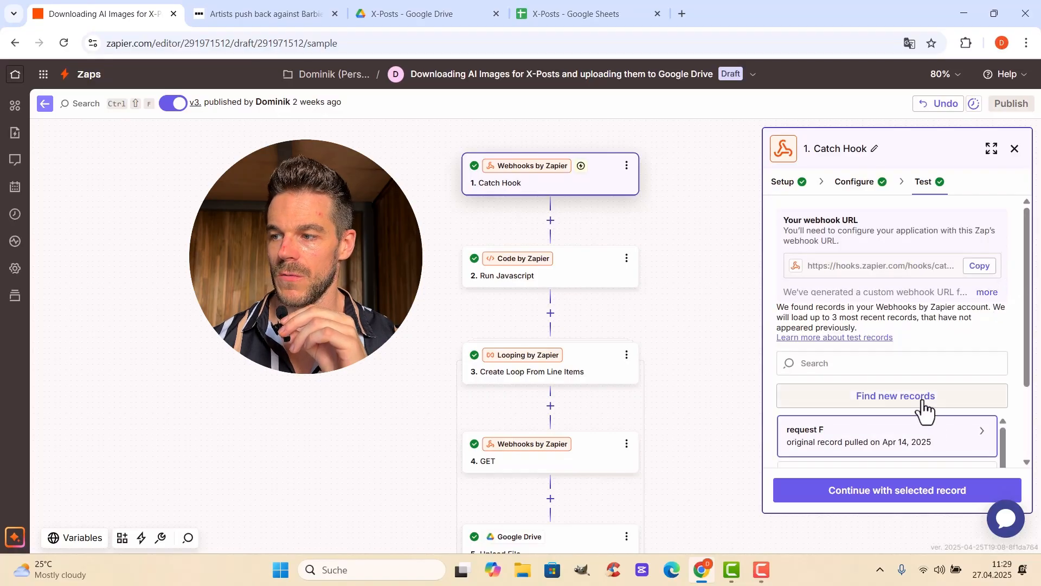
click(925, 404)
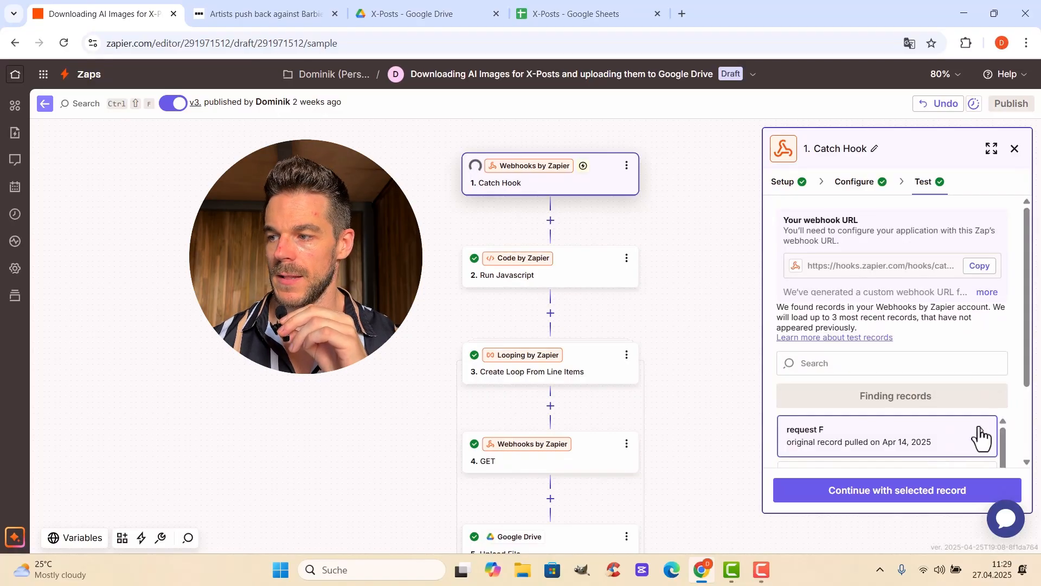
Preview the Catch Hook record request G and examine its Image Urls, Text Posts and Source Url values
mouse_move(969, 444)
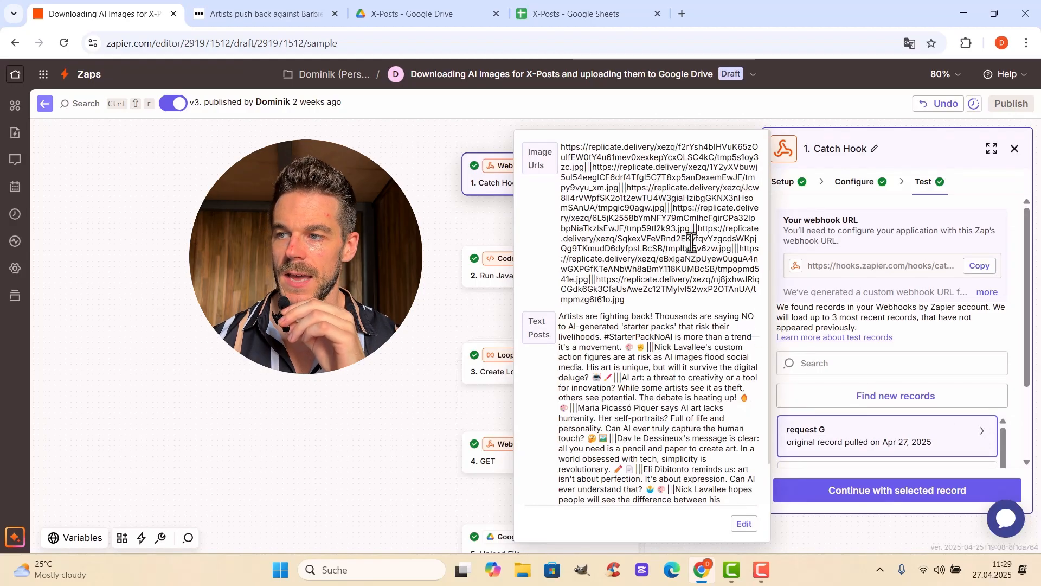
scroll(643, 217, down, 2)
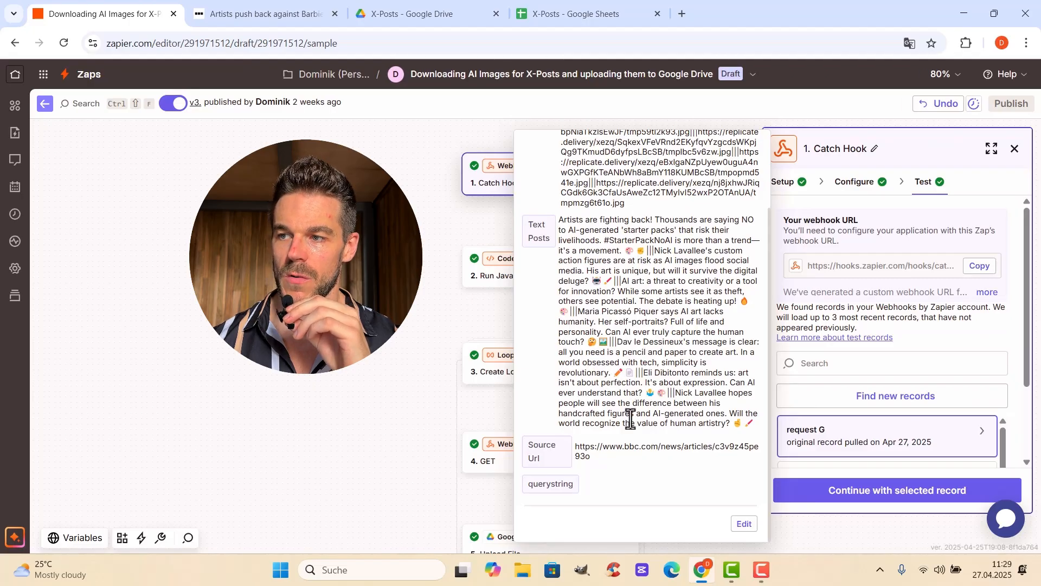
scroll(640, 329, up, 2)
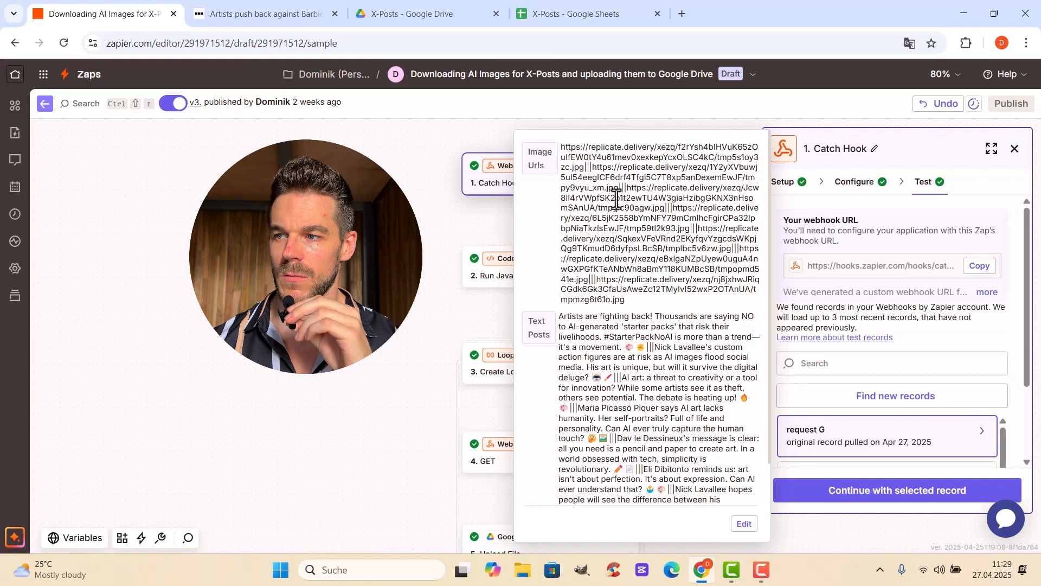
scroll(642, 334, down, 2)
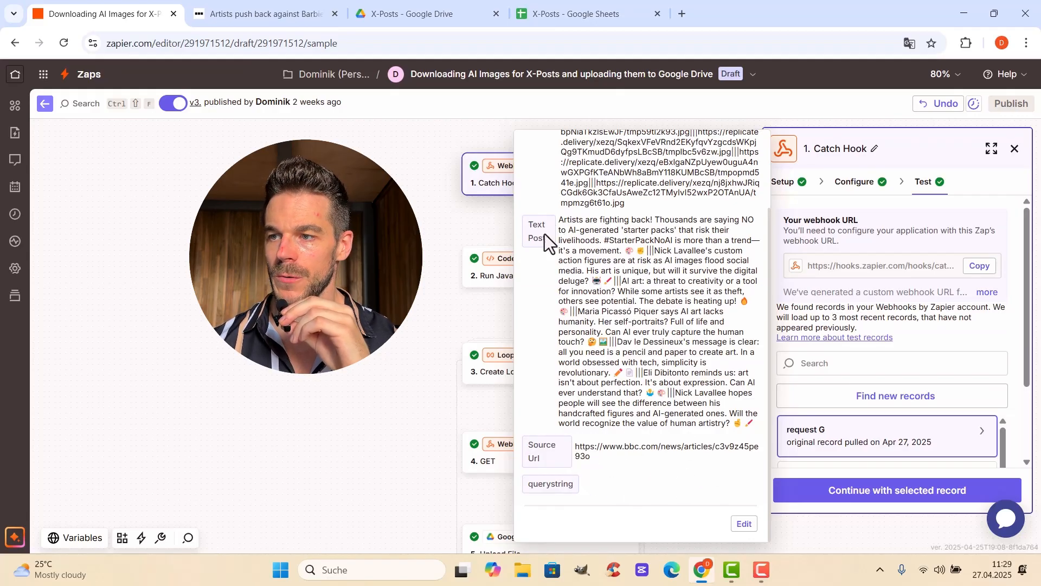
Examine the Run Javascript step's configuration, comparing its image_urls and text_posts input data with the code that splits and maps them
click(496, 268)
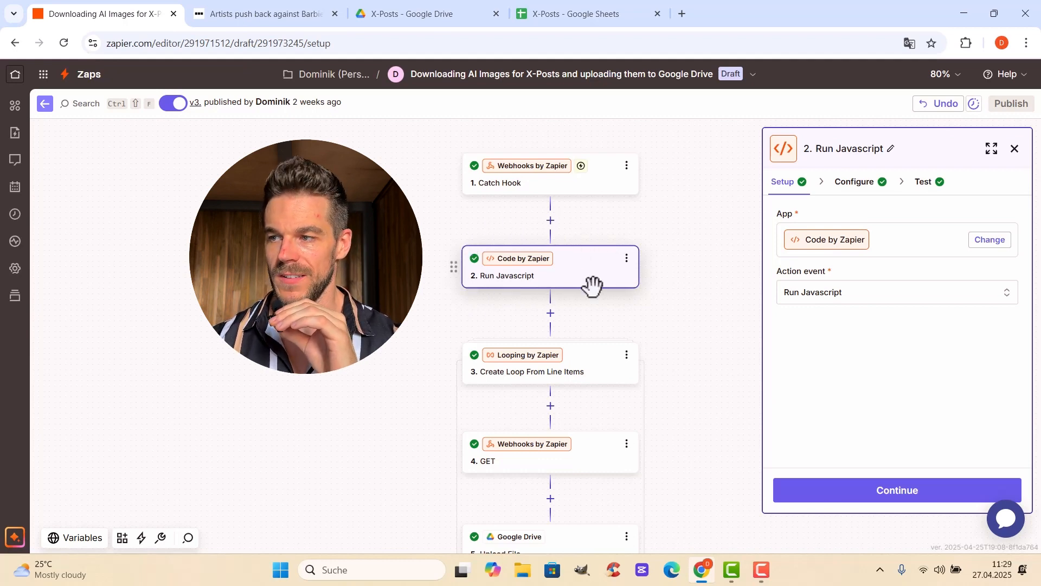
click(866, 186)
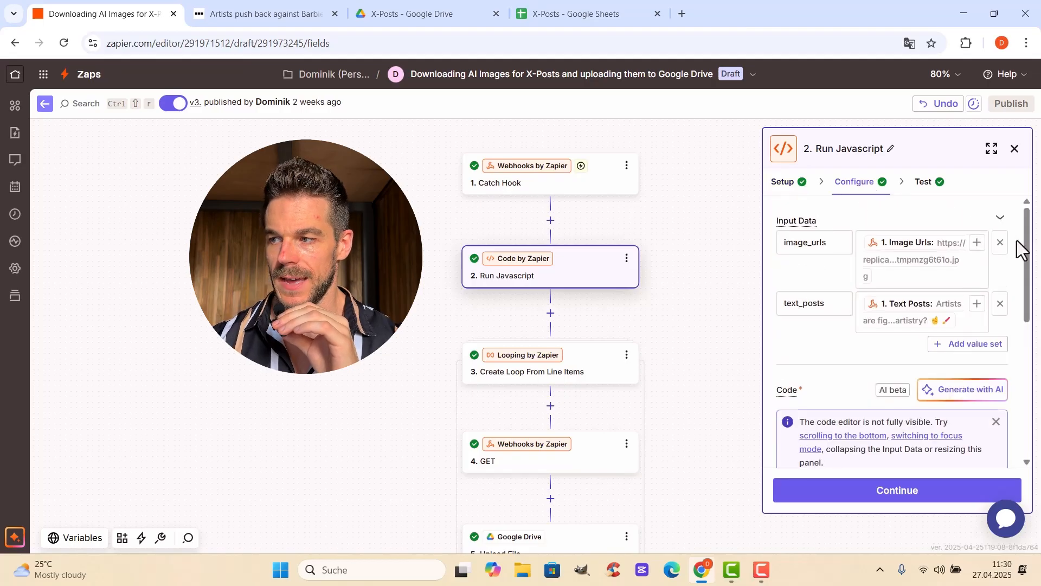
scroll(978, 359, down, 2)
scroll(978, 359, down, 3)
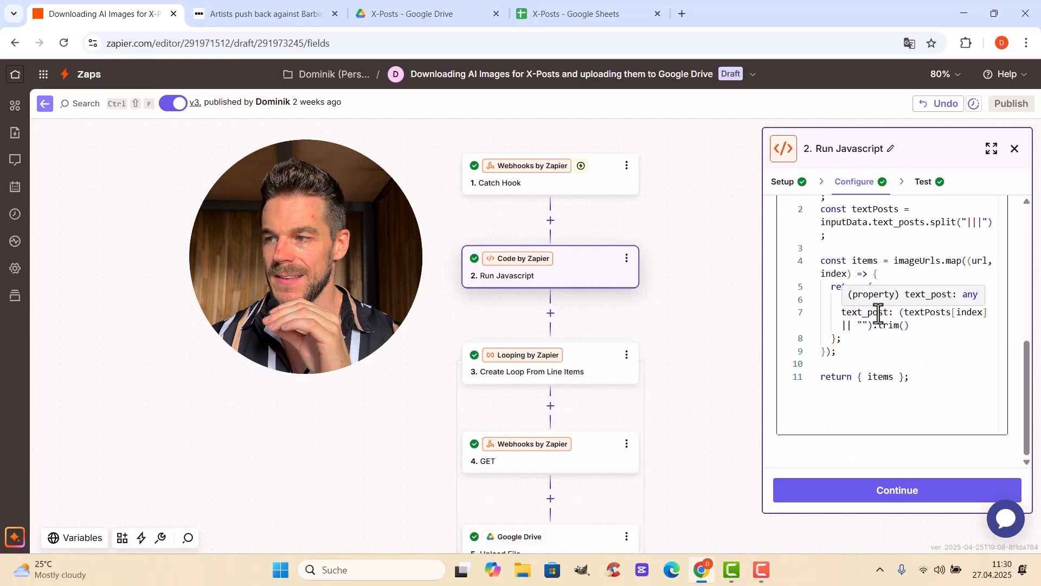
drag(1027, 368, 1028, 328)
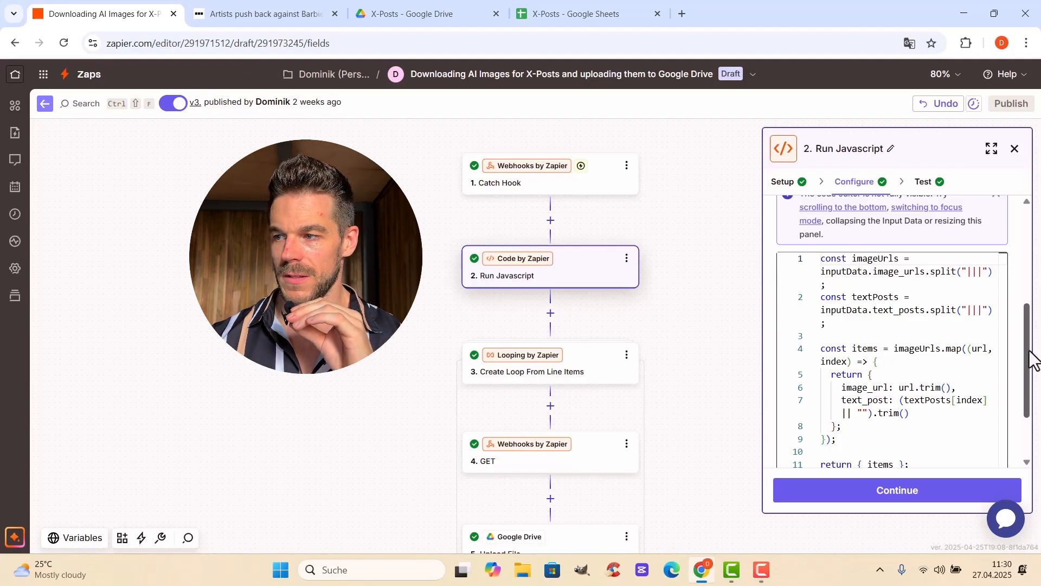
drag(1034, 358, 1024, 247)
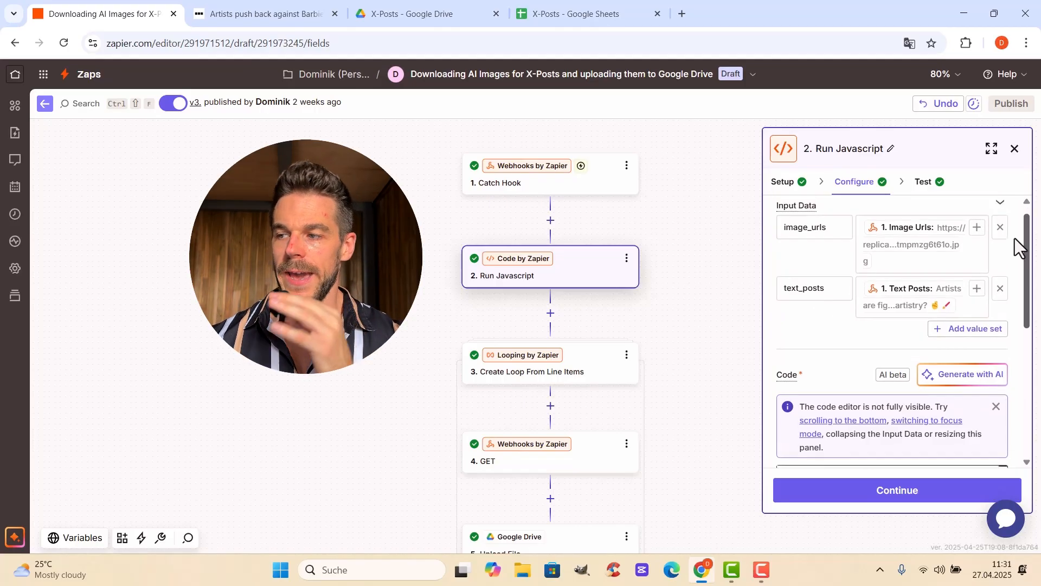
drag(1014, 239, 1015, 349)
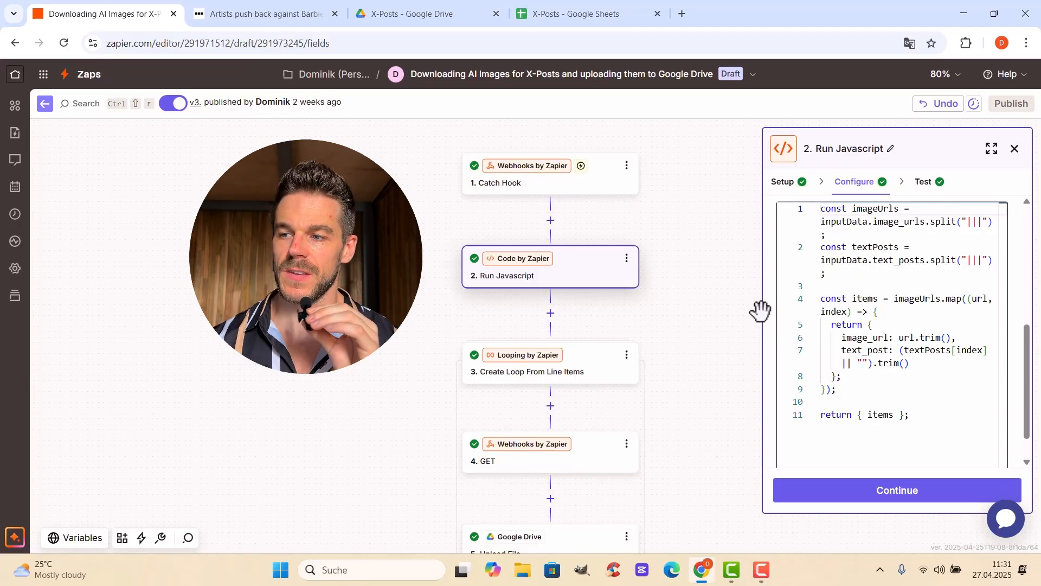
Review the Create Loop From Line Items step's configuration, focusing on its URL and POST values to loop
scroll(684, 309, down, 3)
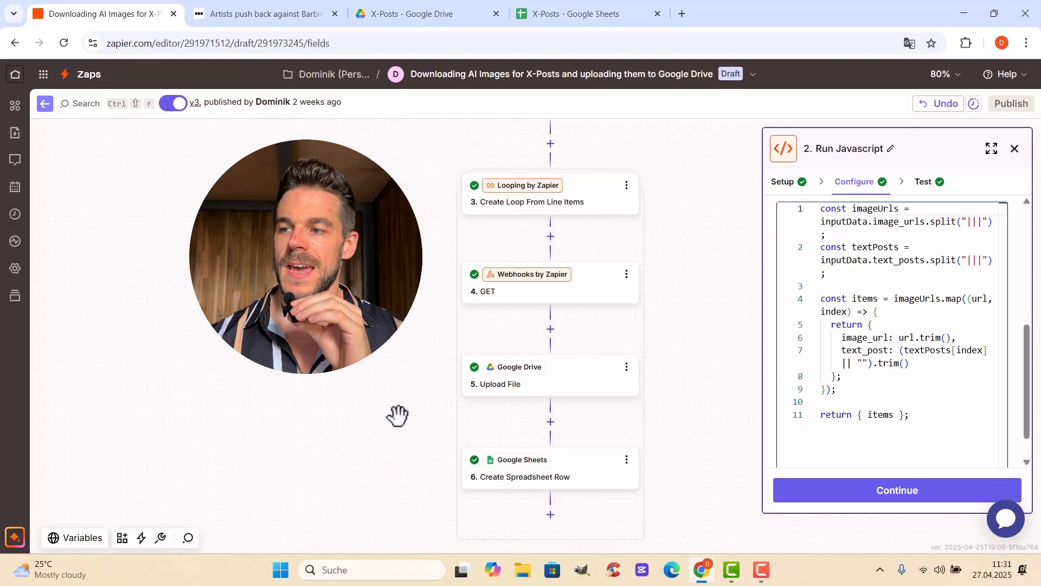
click(605, 209)
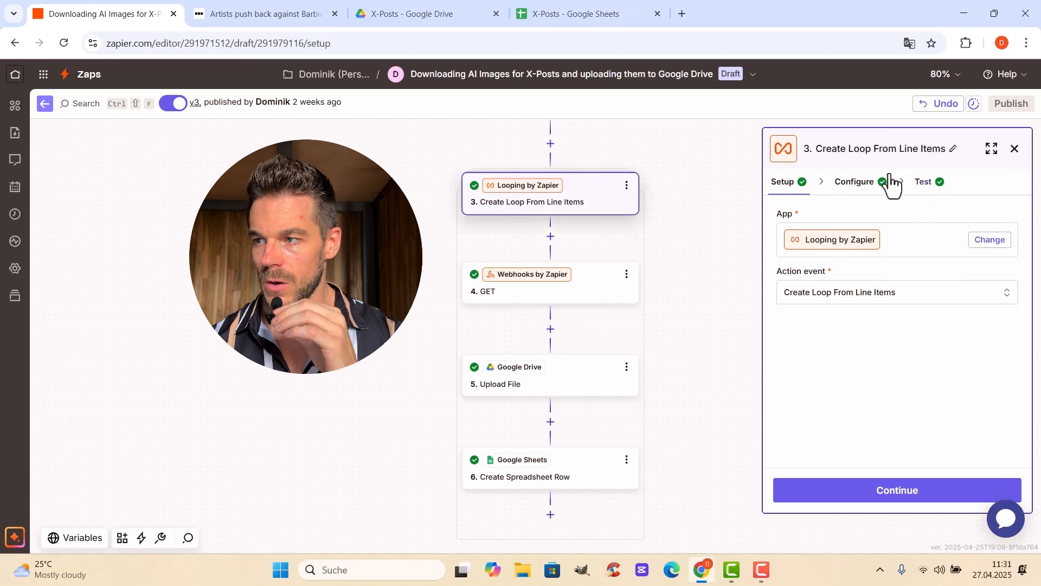
click(867, 184)
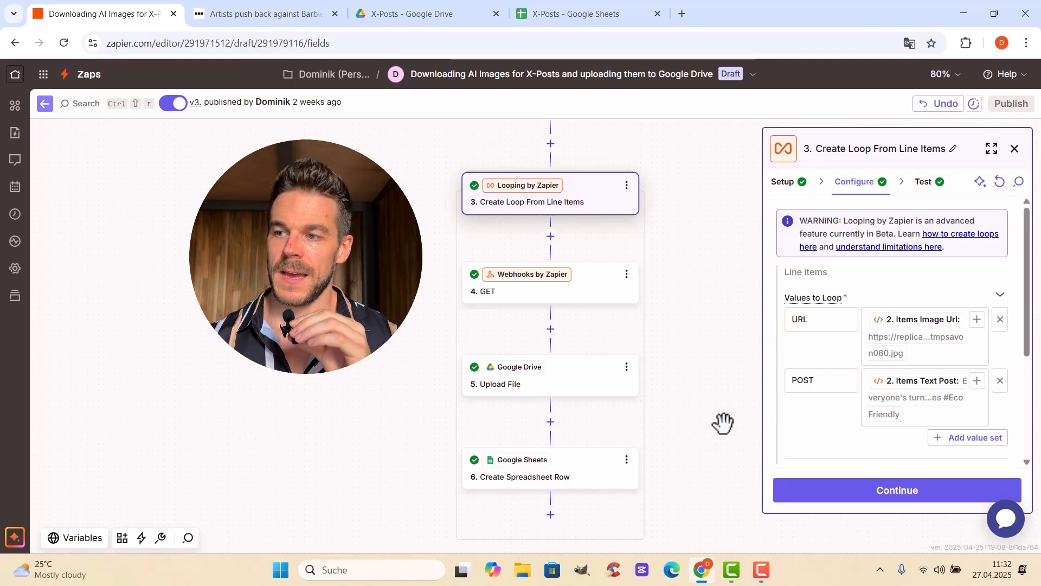
click(600, 193)
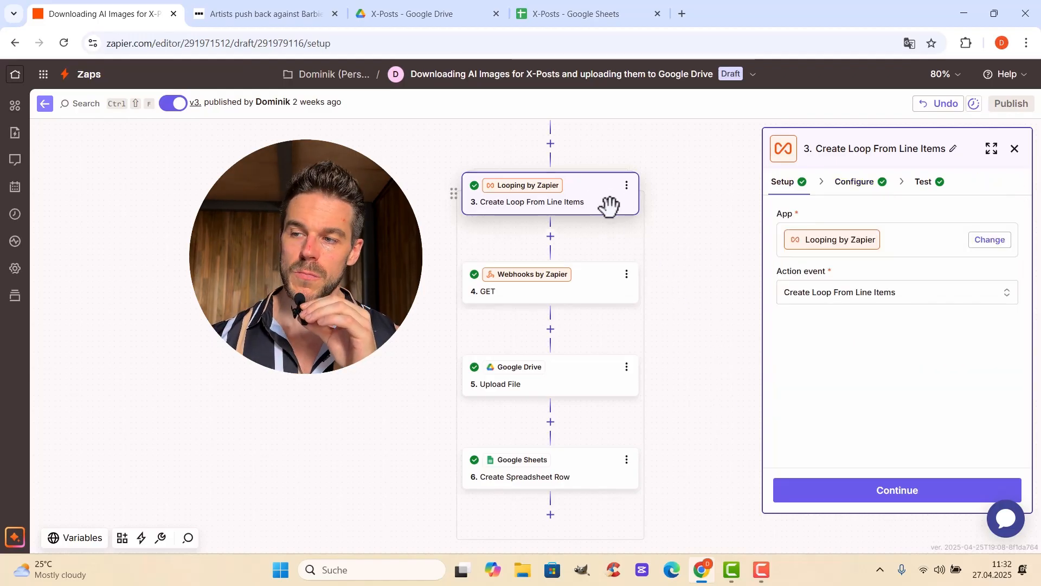
Review the Webhooks GET step's configuration, covering its URL, JSON, Unflatten and header settings
click(581, 288)
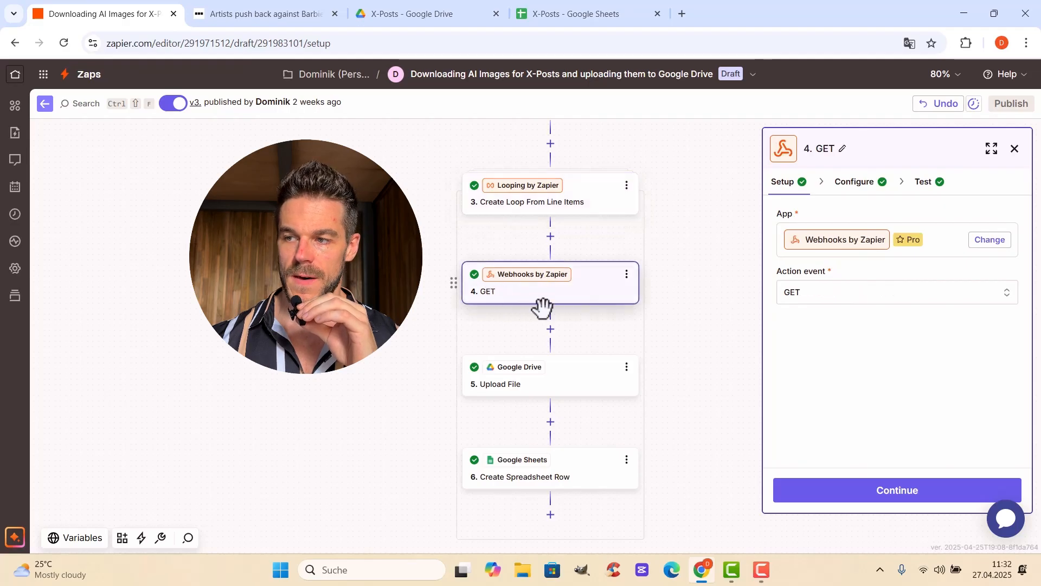
click(855, 184)
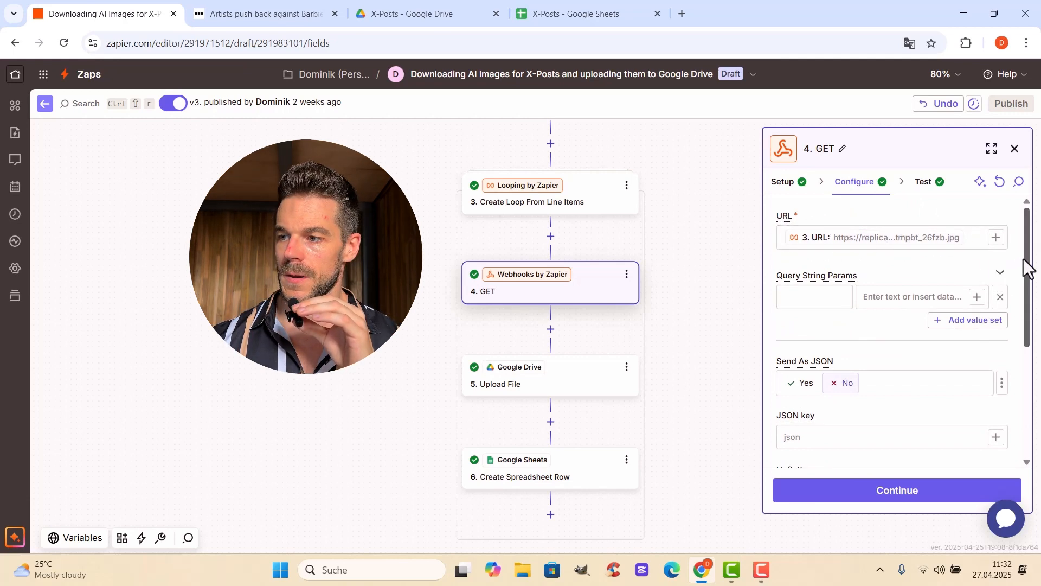
drag(1025, 267, 1037, 350)
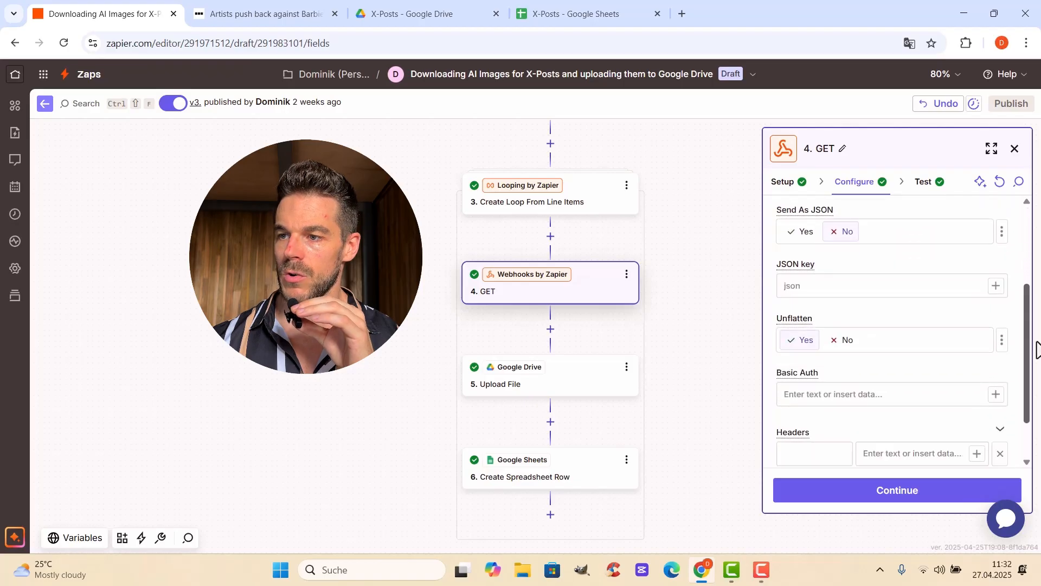
Review the Google Drive Upload File step's setup and its drive, folder and file configuration
click(536, 386)
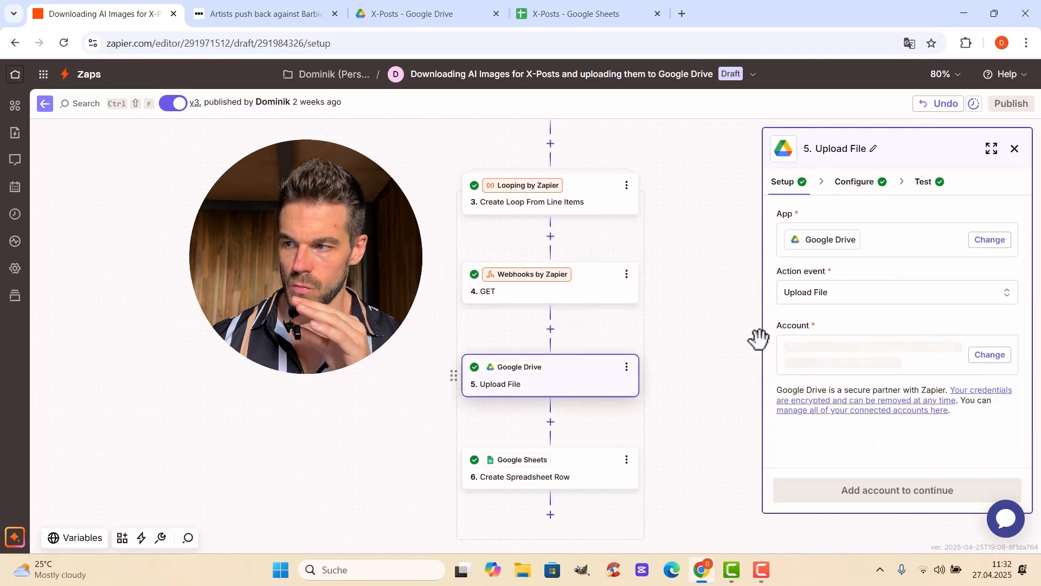
click(859, 181)
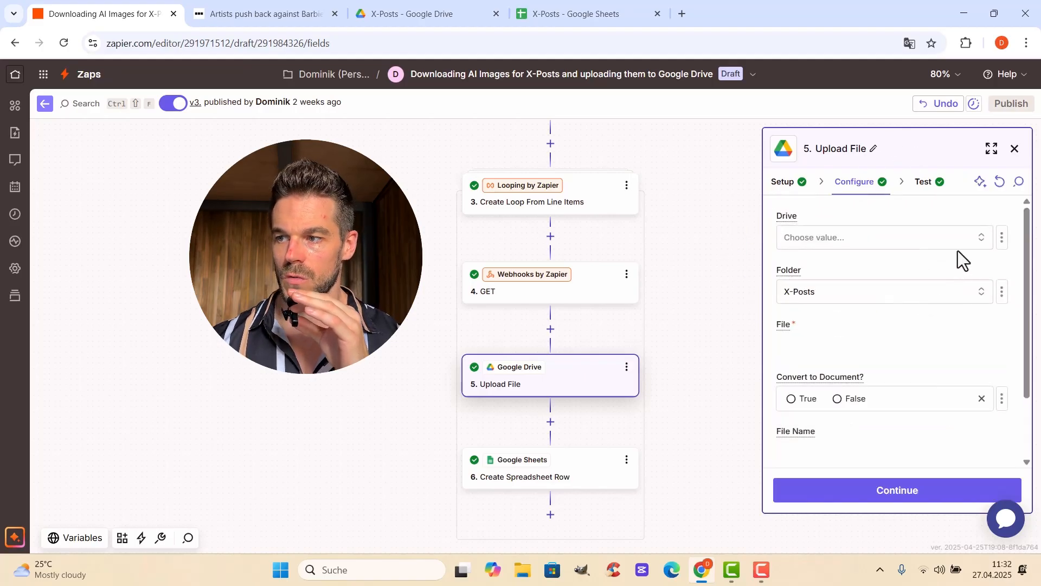
scroll(858, 402, down, 1)
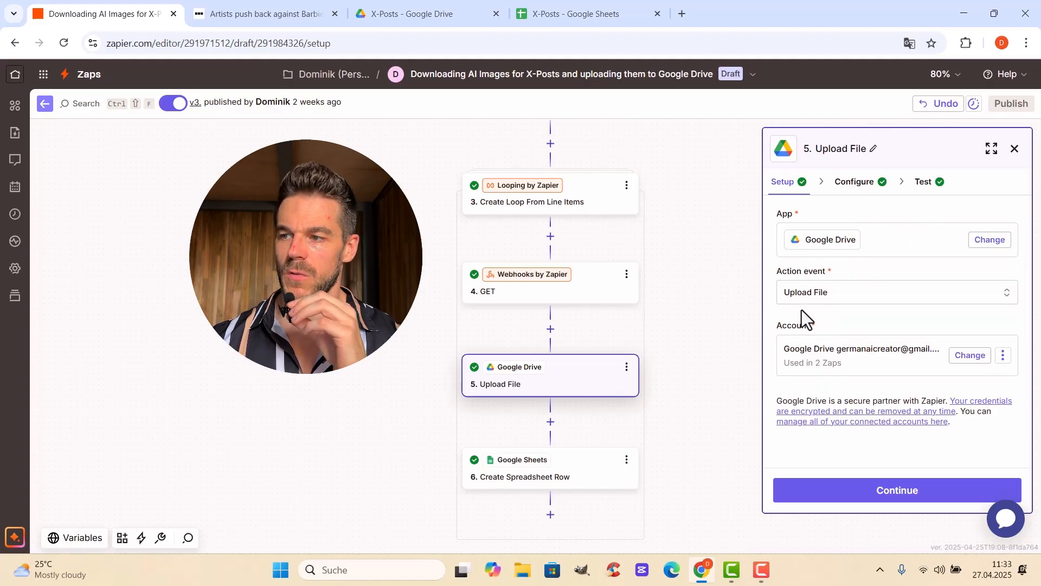
Review the Create Spreadsheet Row step's configuration, covering its spreadsheet, worksheet and the Image Link, Text Post and Original Source / Article mappings
scroll(727, 325, down, 1)
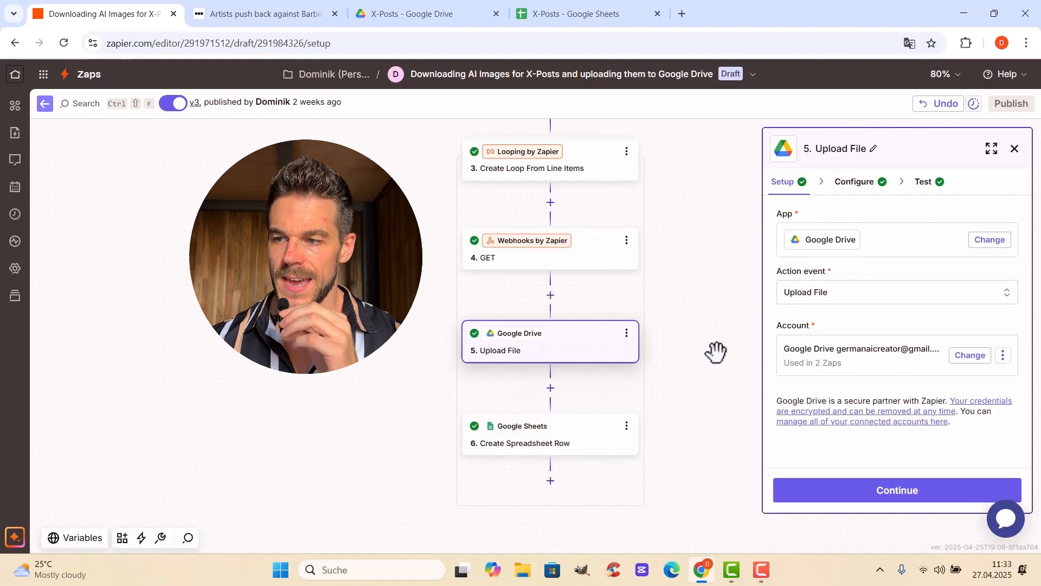
click(595, 445)
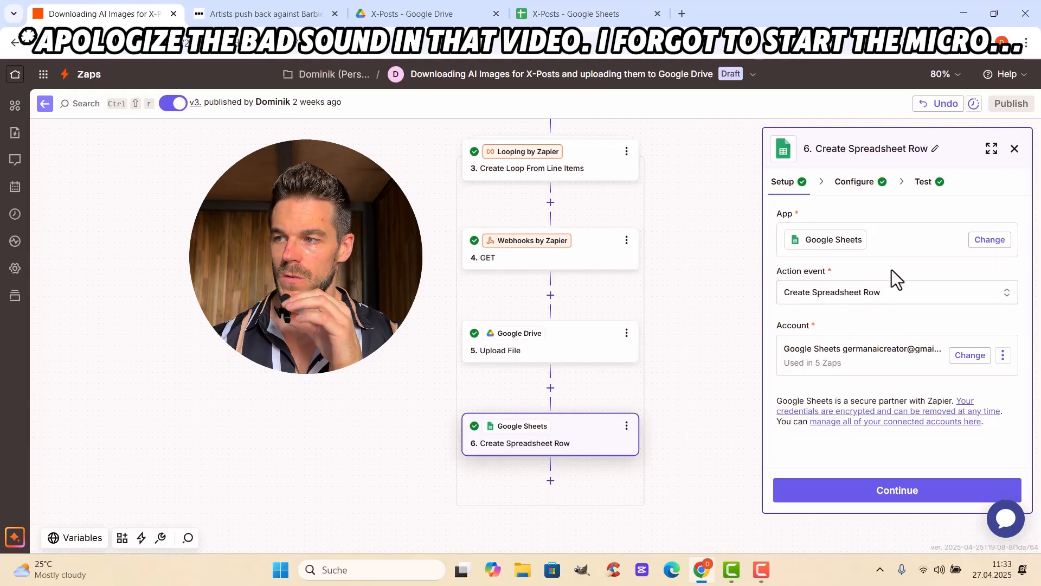
click(854, 192)
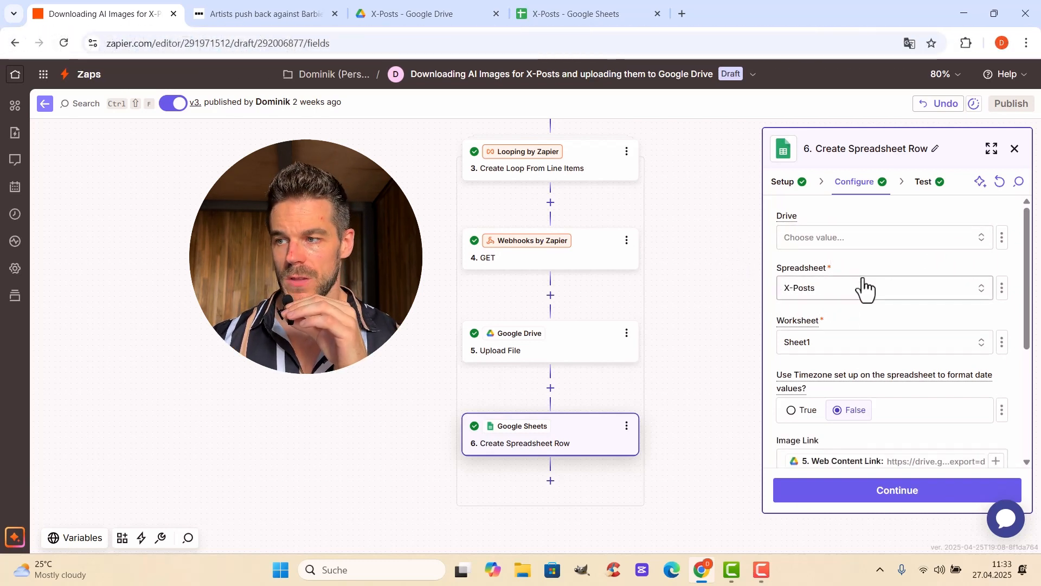
scroll(903, 304, down, 3)
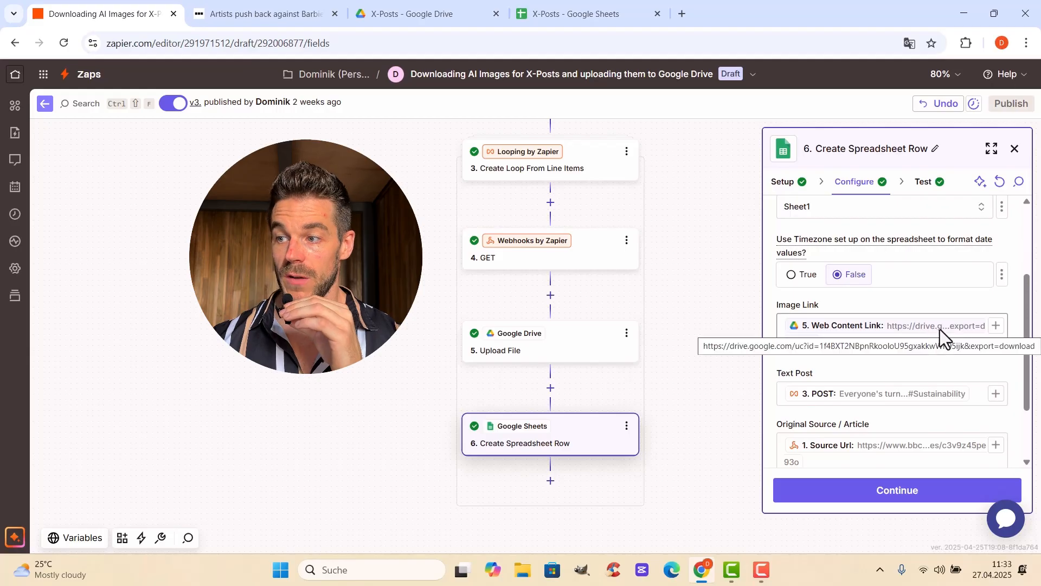
drag(1027, 344, 1027, 400)
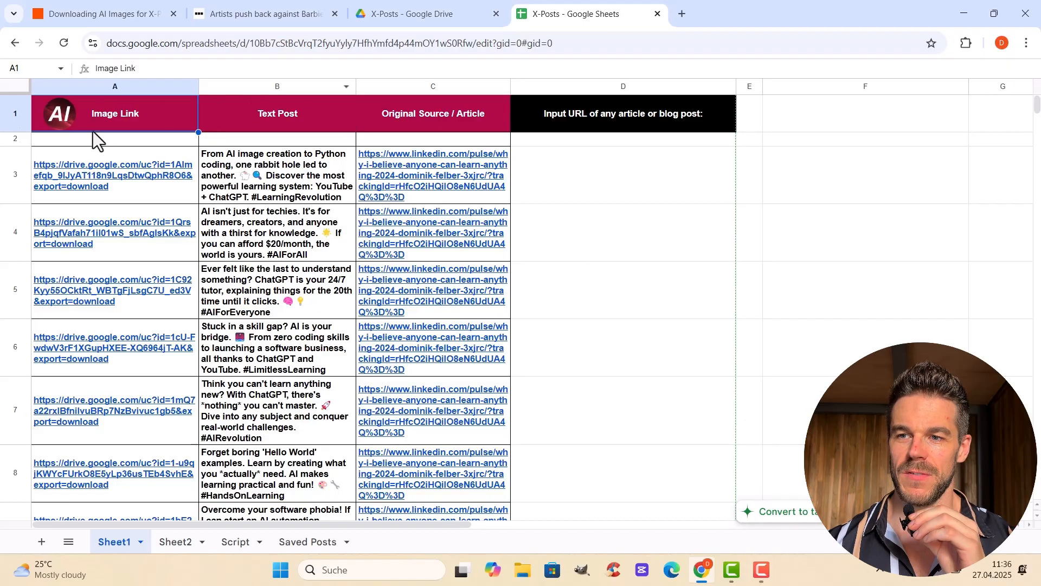
Review the generated rows in the X-Posts sheet, checking the image links, post texts and source articles
mouse_move(89, 236)
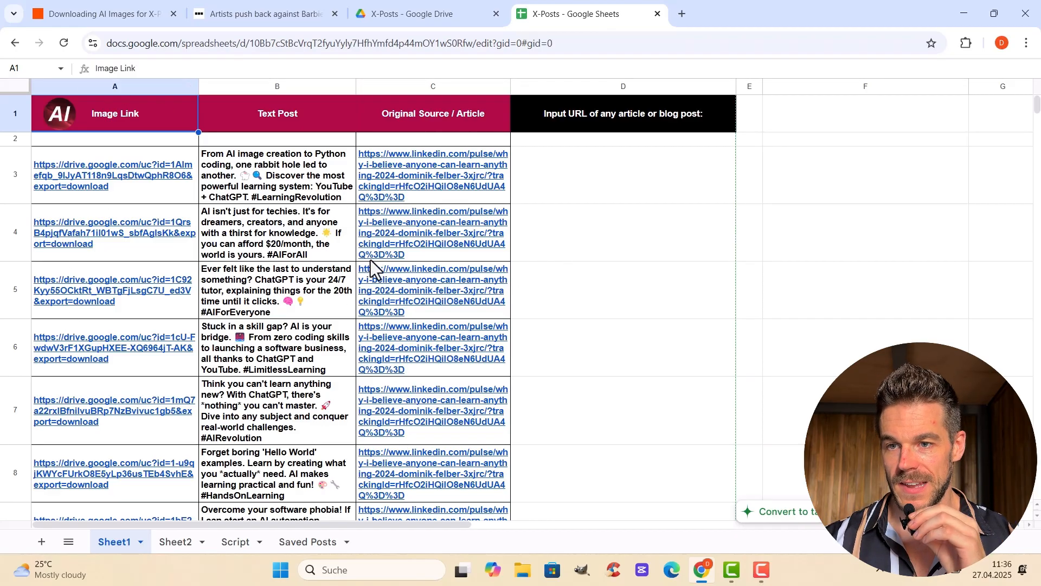
scroll(304, 287, down, 3)
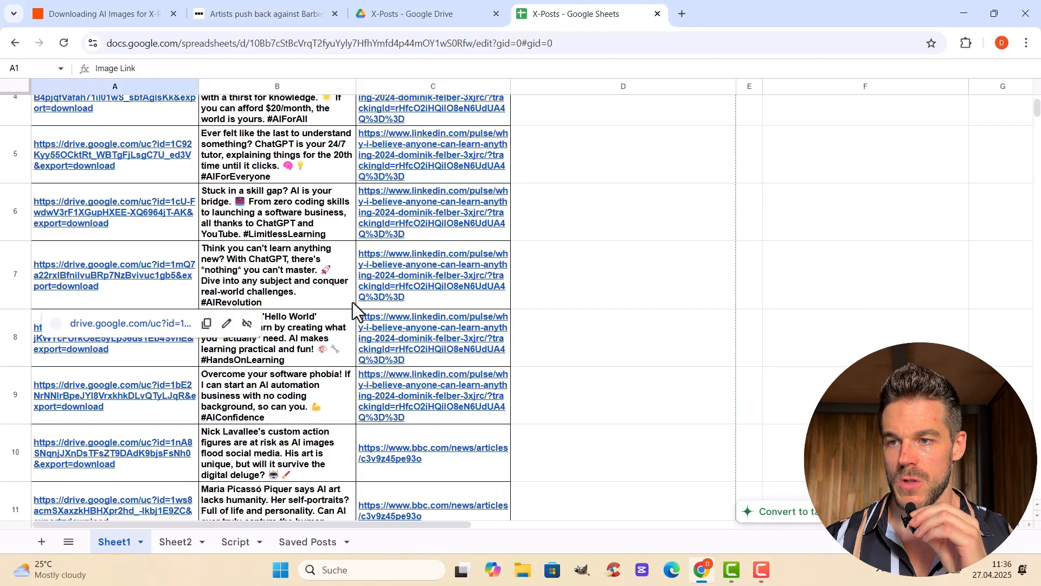
scroll(325, 298, down, 2)
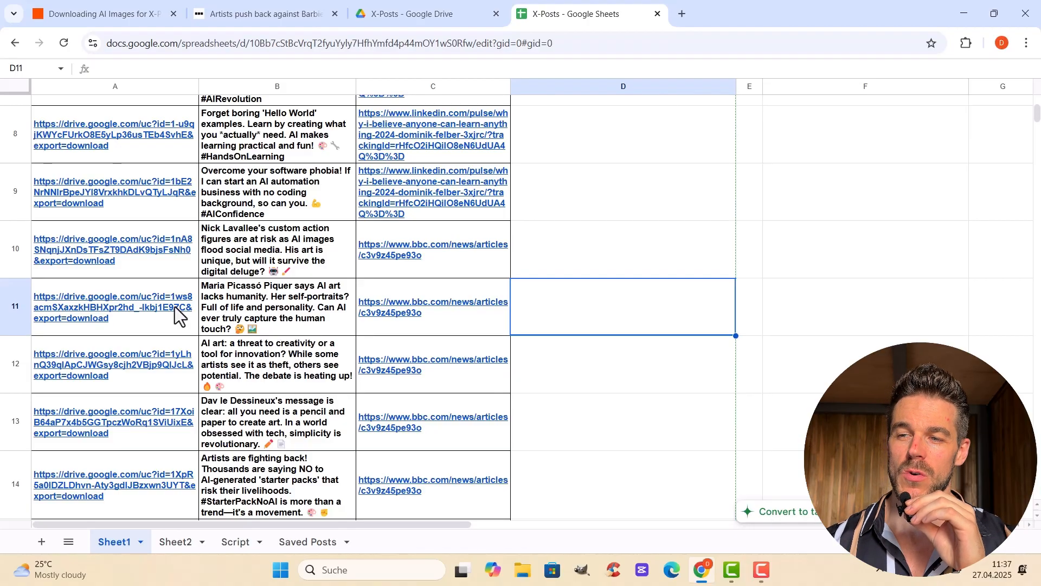
mouse_move(175, 307)
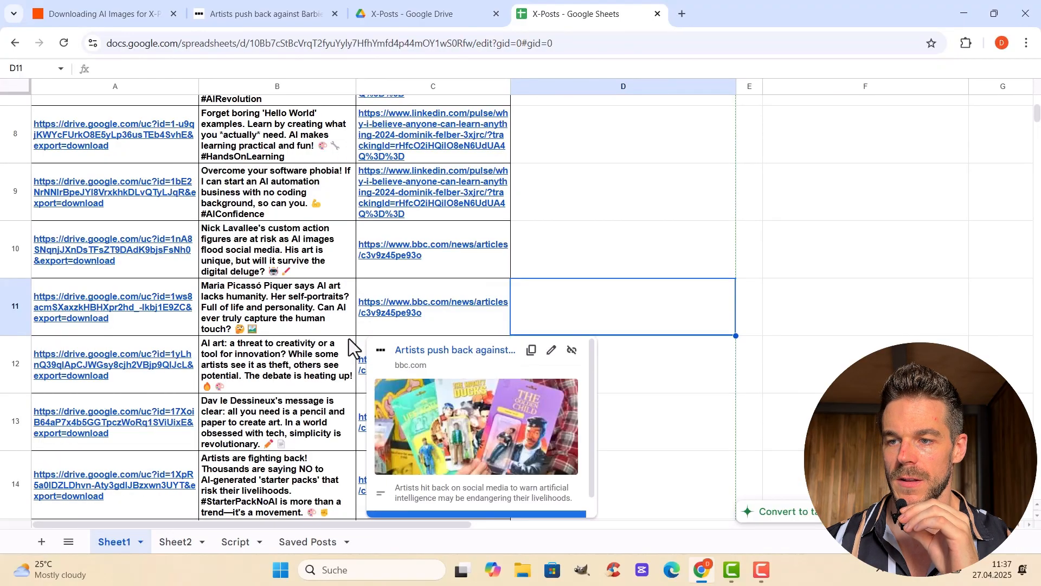
scroll(323, 208, down, 5)
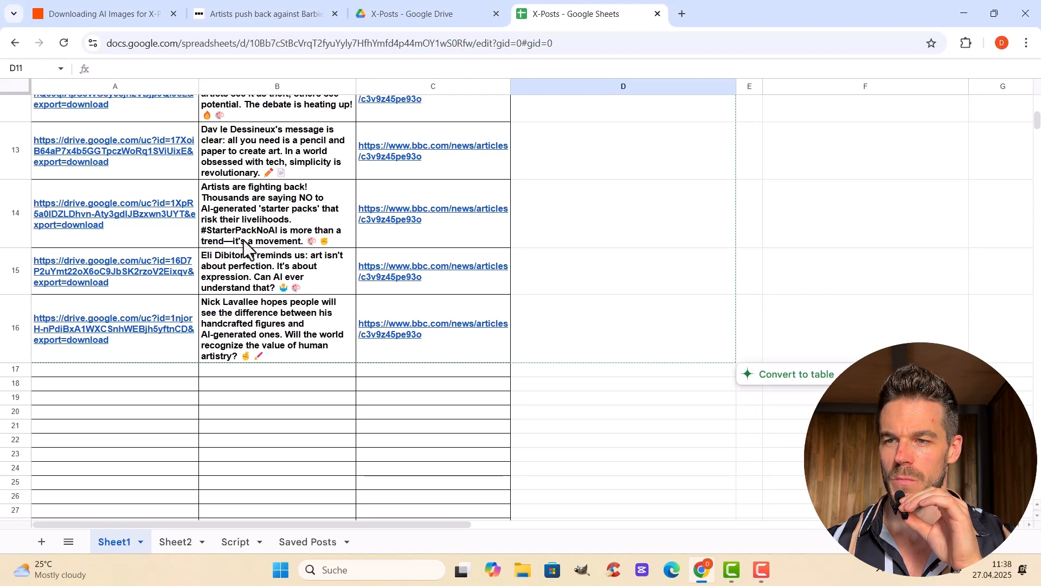
mouse_move(128, 217)
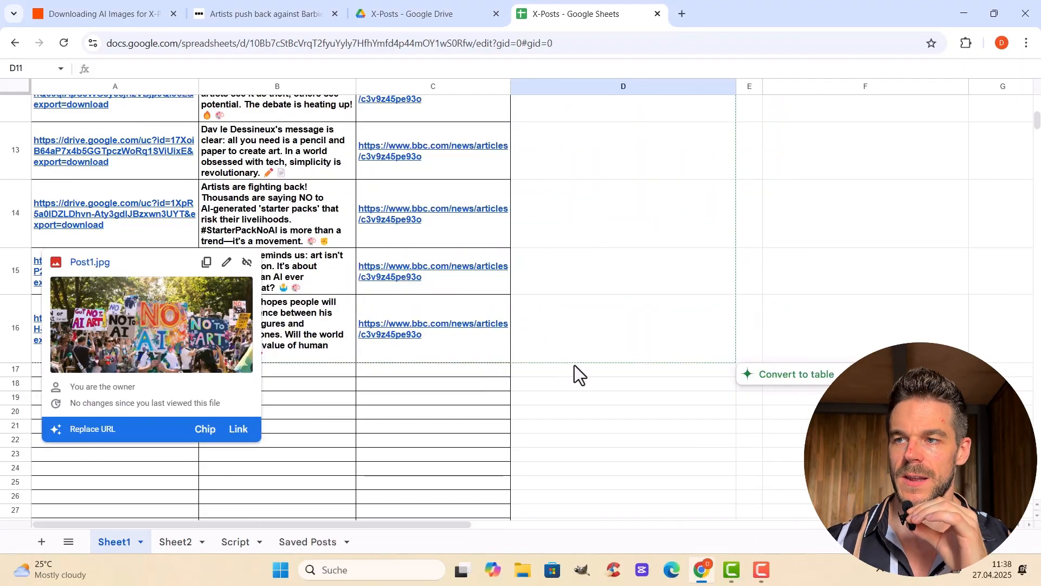
Switch to Google Drive and look through the uploaded post images in the X-Posts folder
click(456, 10)
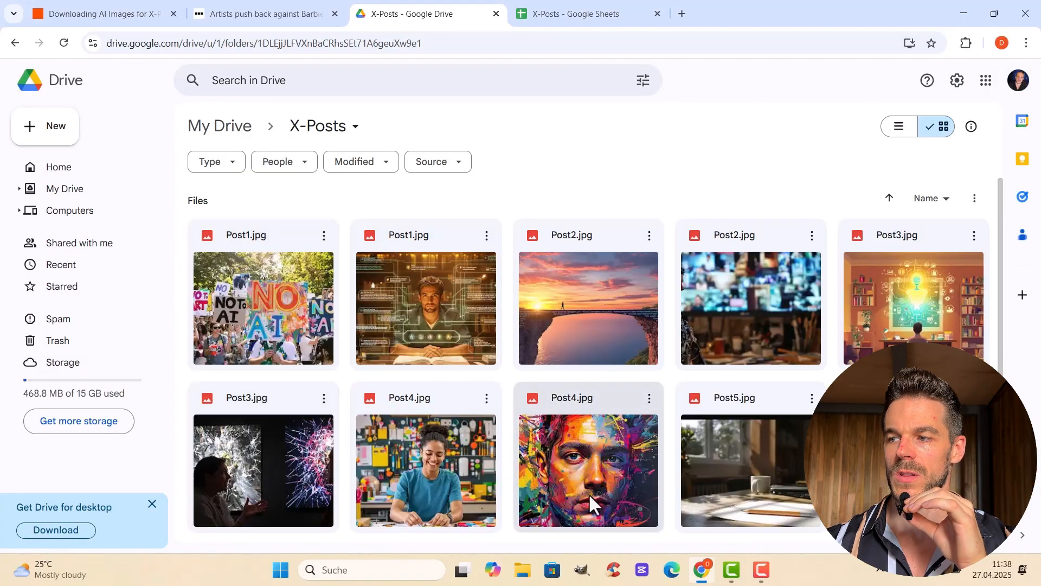
scroll(404, 319, down, 2)
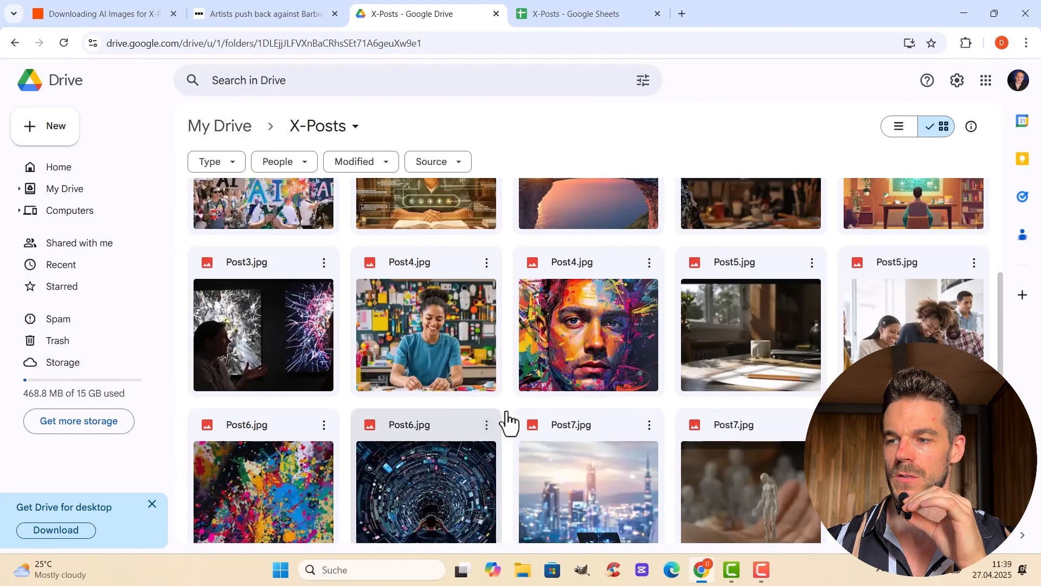
scroll(504, 424, up, 3)
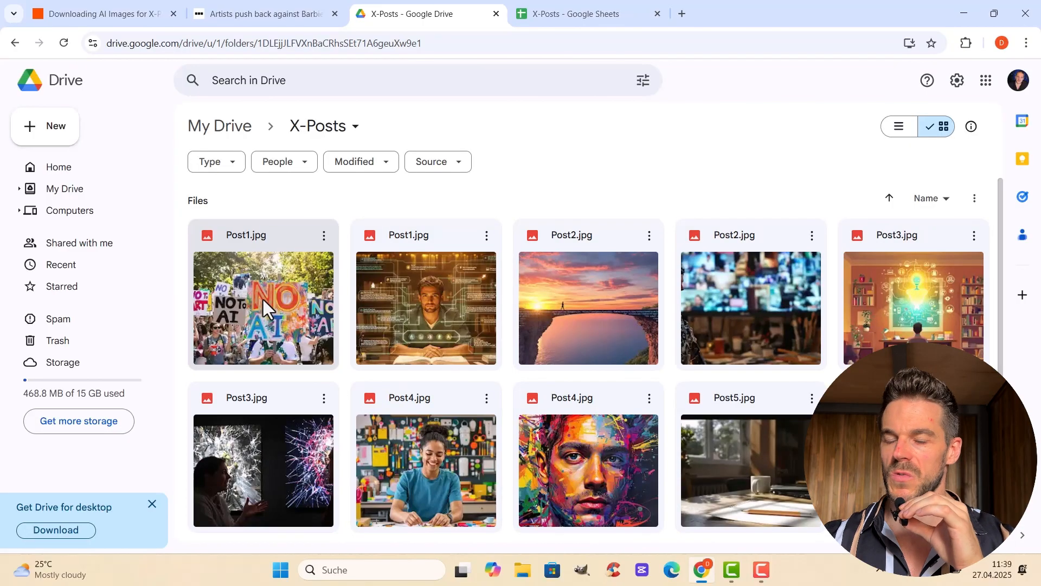